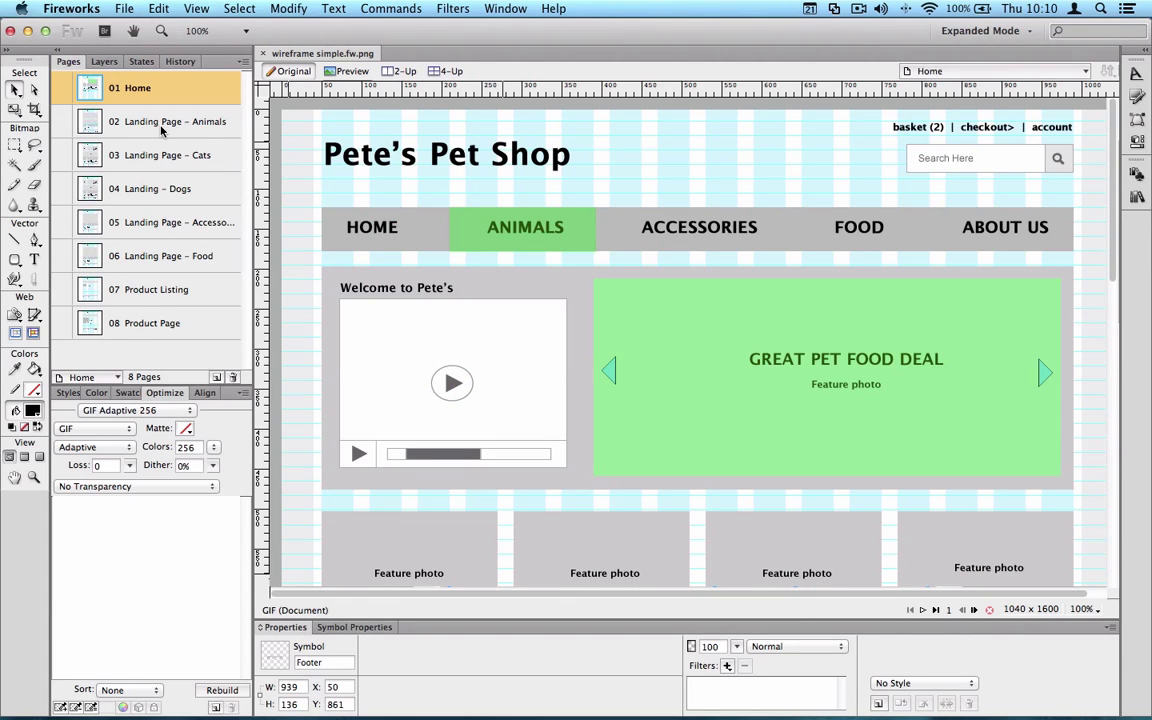
Look through the Animals, Accessories, Food, Product Listing and Product Page layouts.
{"action": "scroll", "coordinate": [390, 220], "scroll_direction": "down", "scroll_amount": 3}
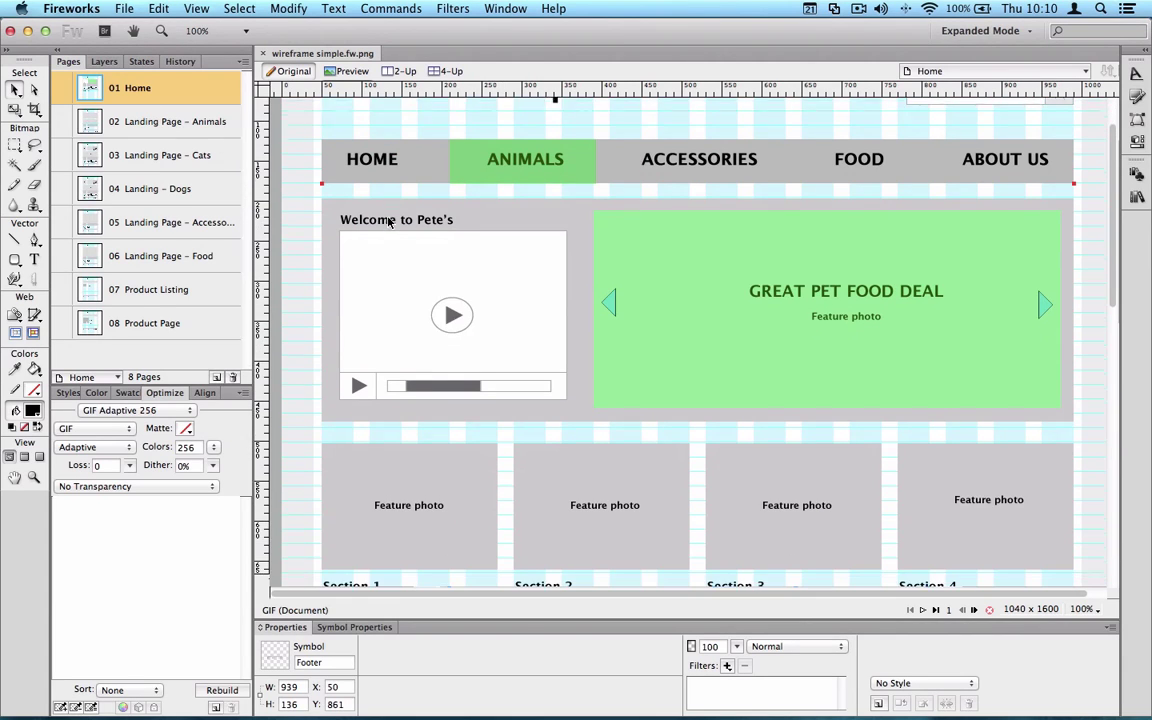
{"action": "scroll", "coordinate": [390, 222], "scroll_direction": "down", "scroll_amount": 6}
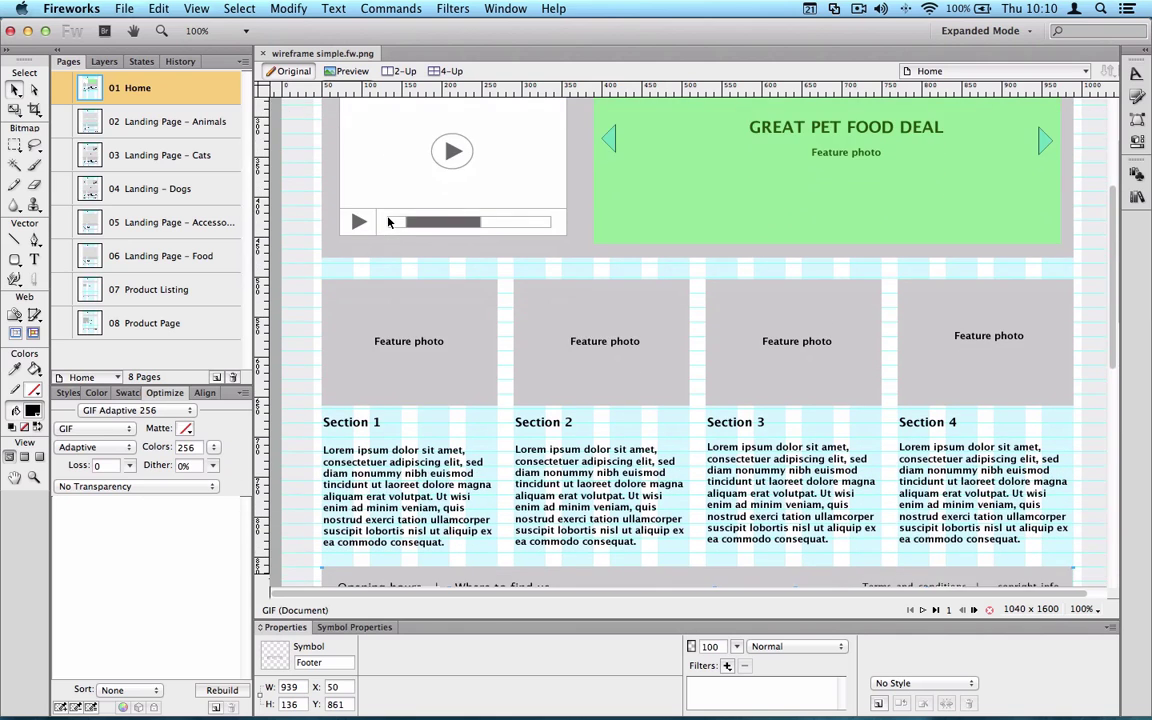
{"action": "scroll", "coordinate": [389, 222], "scroll_direction": "down", "scroll_amount": 5}
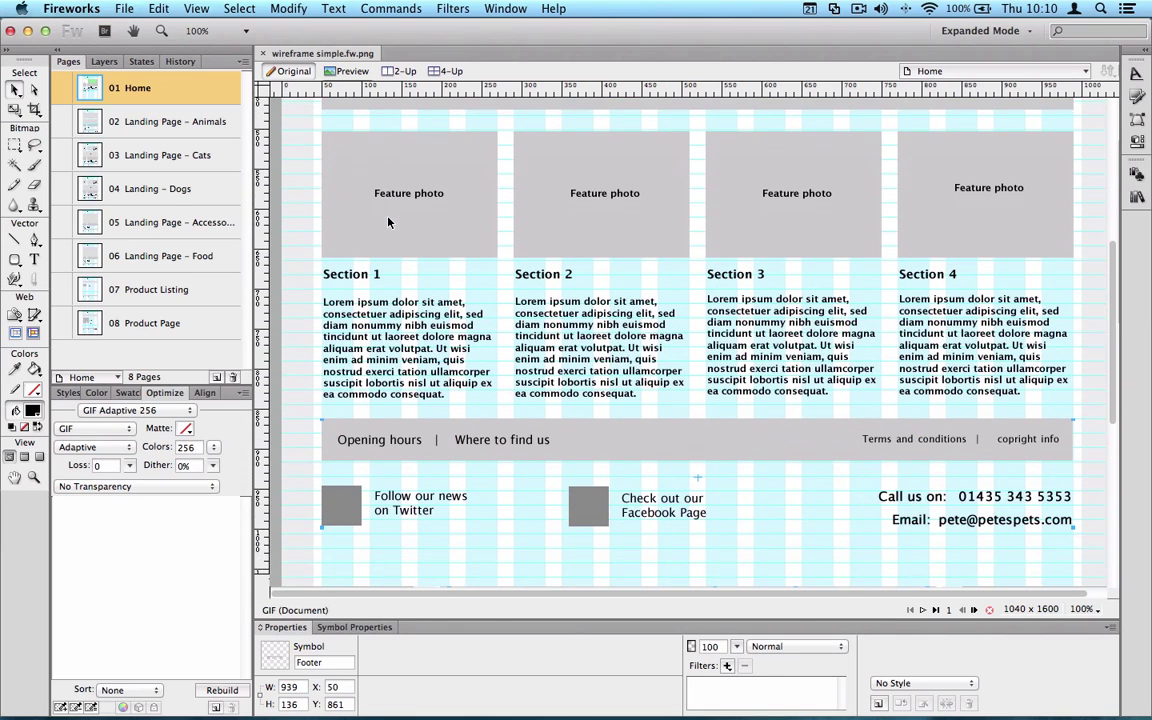
{"action": "scroll", "coordinate": [389, 222], "scroll_direction": "up", "scroll_amount": 14}
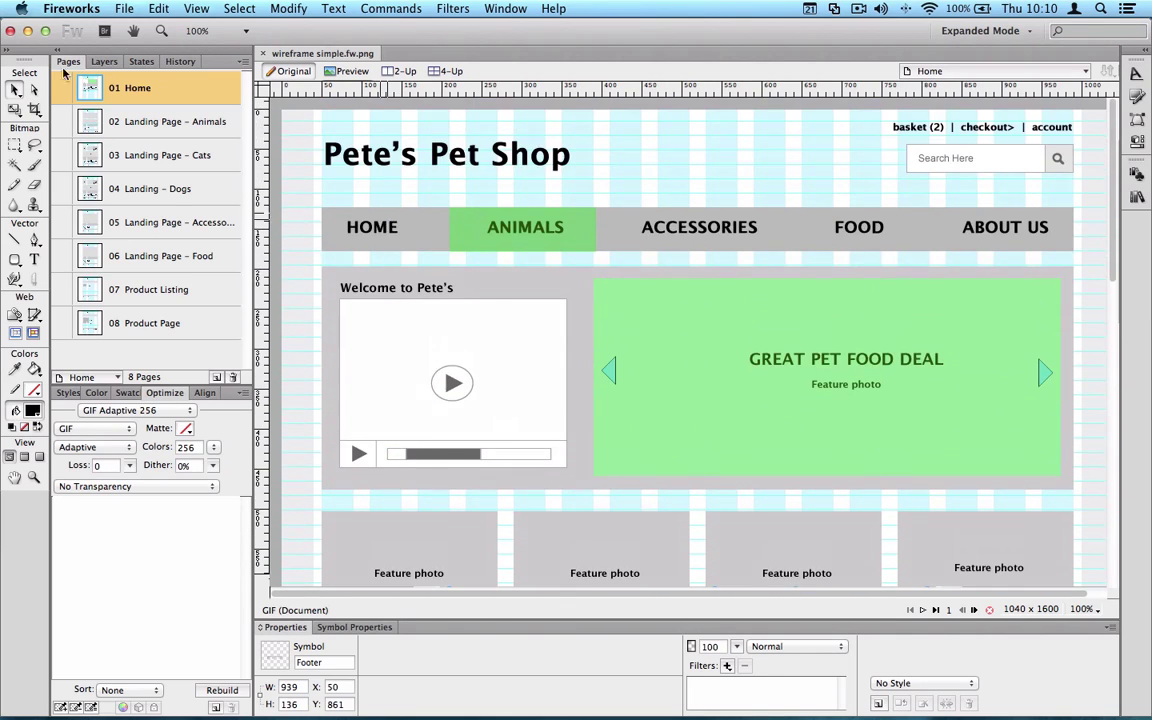
{"action": "left_click", "coordinate": [145, 120]}
{"action": "scroll", "coordinate": [347, 273], "scroll_direction": "down", "scroll_amount": 1}
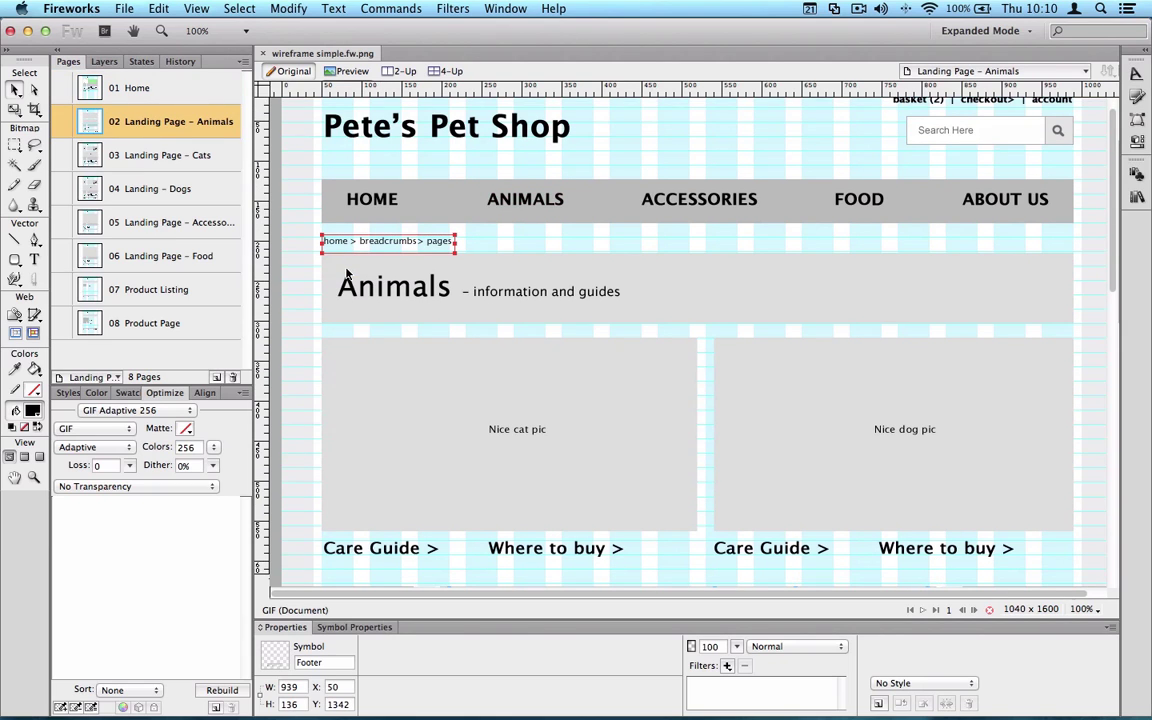
{"action": "left_click", "coordinate": [170, 224]}
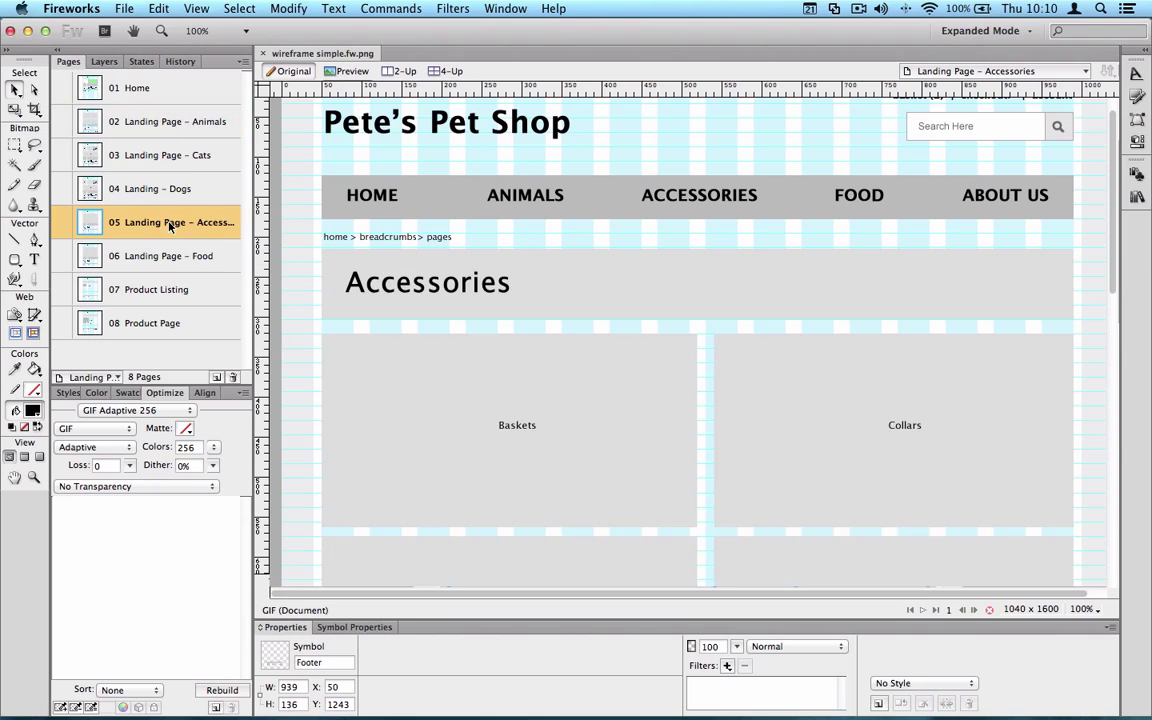
{"action": "left_click", "coordinate": [163, 258]}
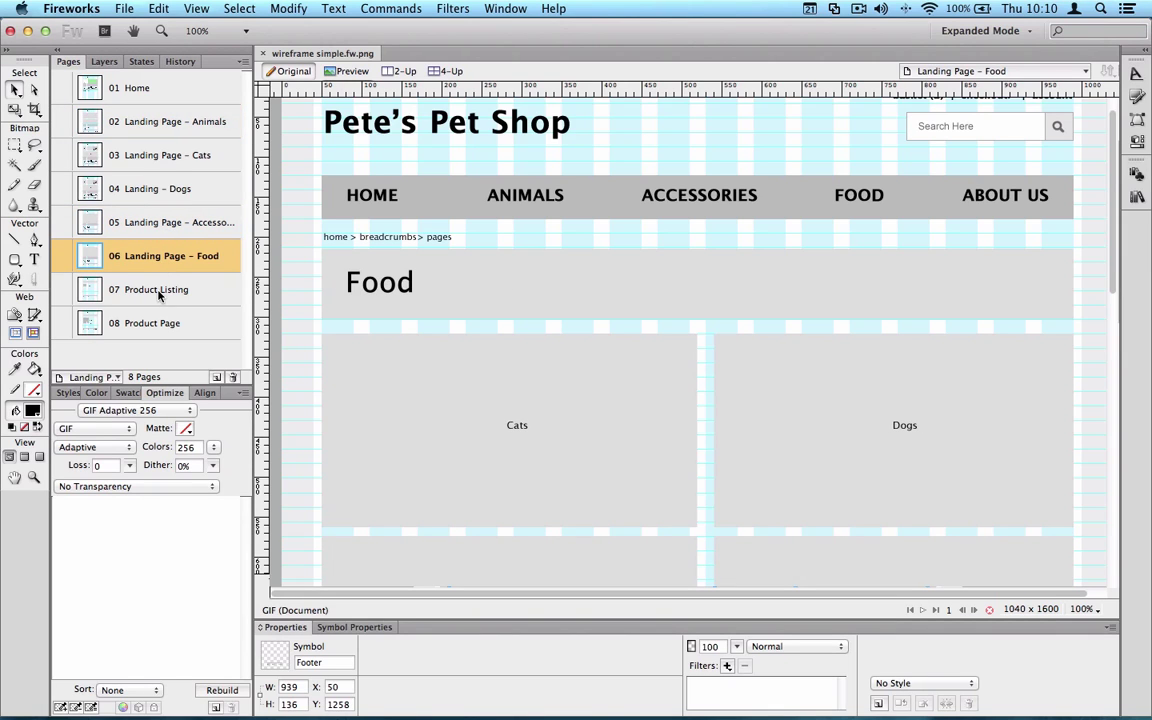
{"action": "left_click", "coordinate": [153, 290]}
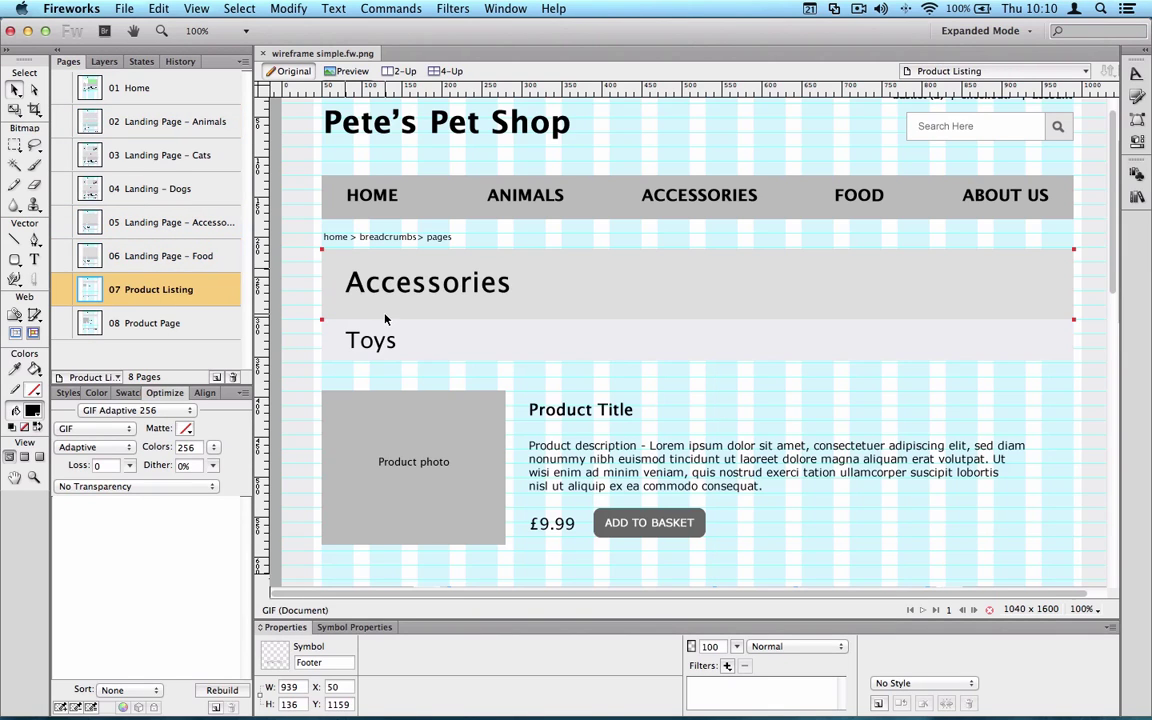
{"action": "scroll", "coordinate": [386, 315], "scroll_direction": "down", "scroll_amount": 2}
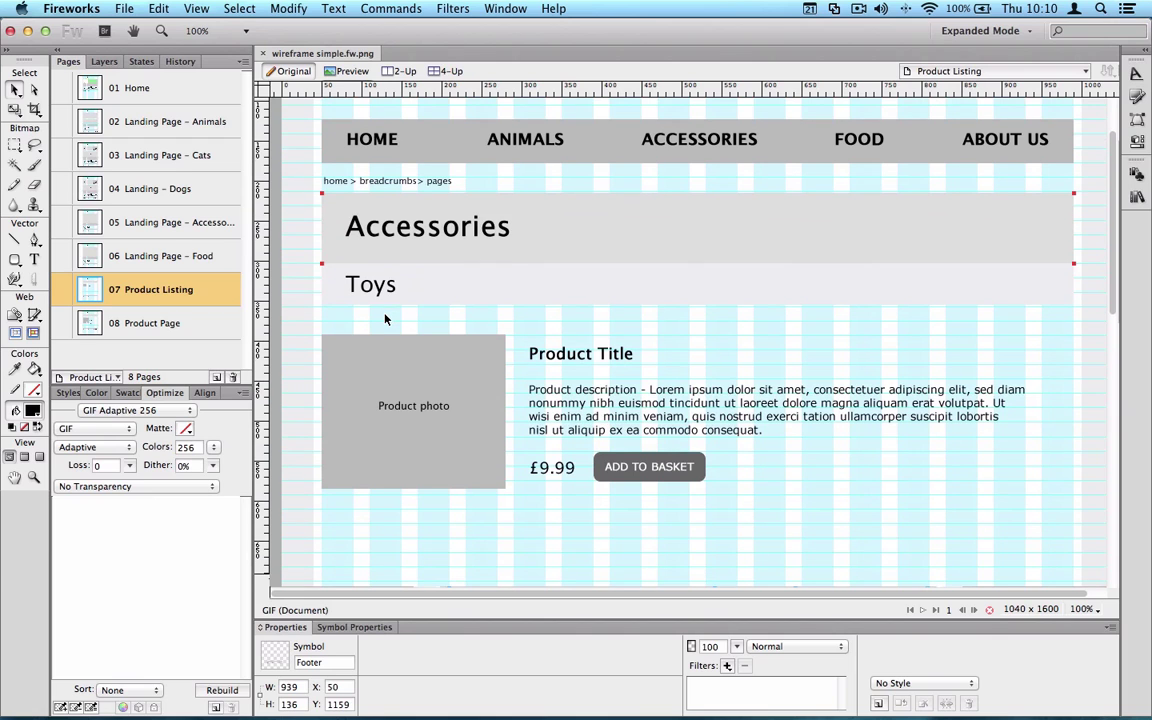
{"action": "left_click", "coordinate": [145, 324]}
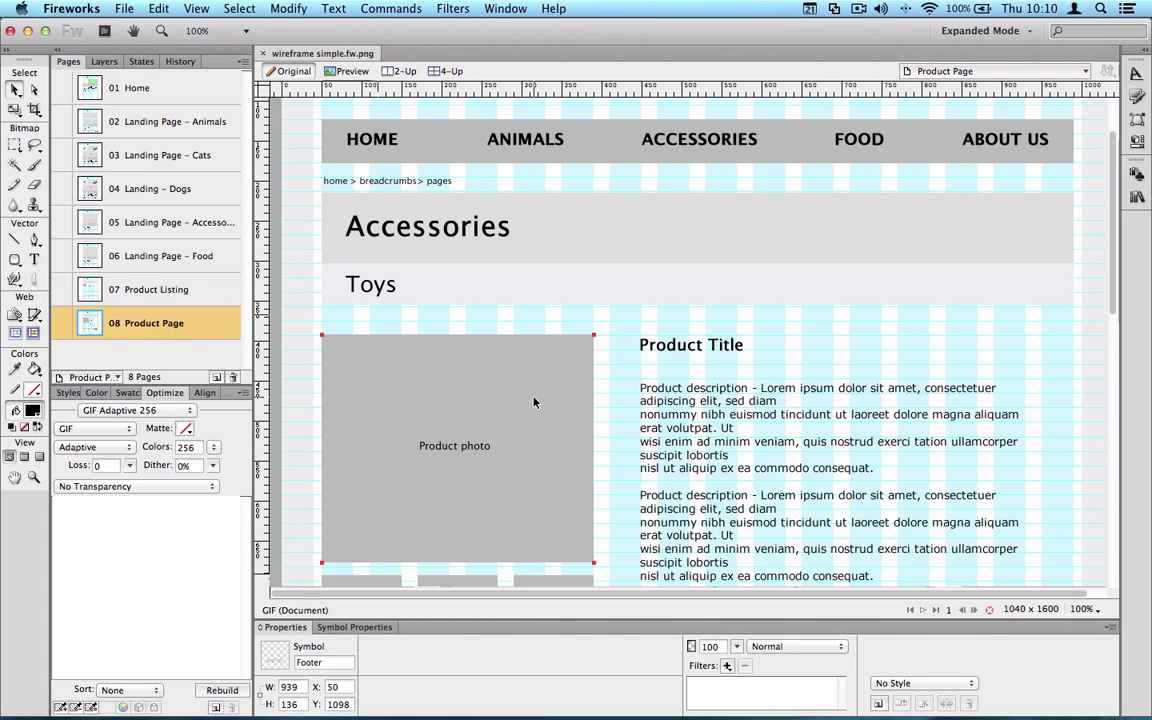
Switch to page 03 Landing Page - Cats and stay there.
{"action": "scroll", "coordinate": [535, 401], "scroll_direction": "down", "scroll_amount": 3}
{"action": "scroll", "coordinate": [535, 401], "scroll_direction": "up", "scroll_amount": 5}
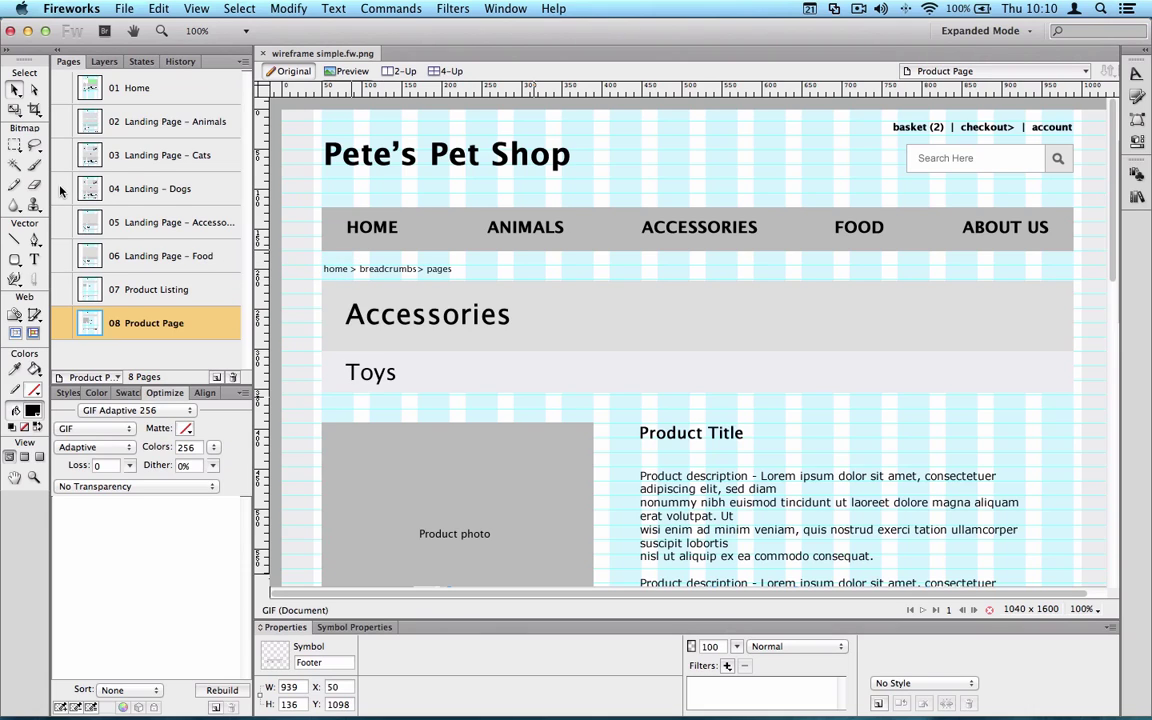
{"action": "left_click", "coordinate": [140, 148]}
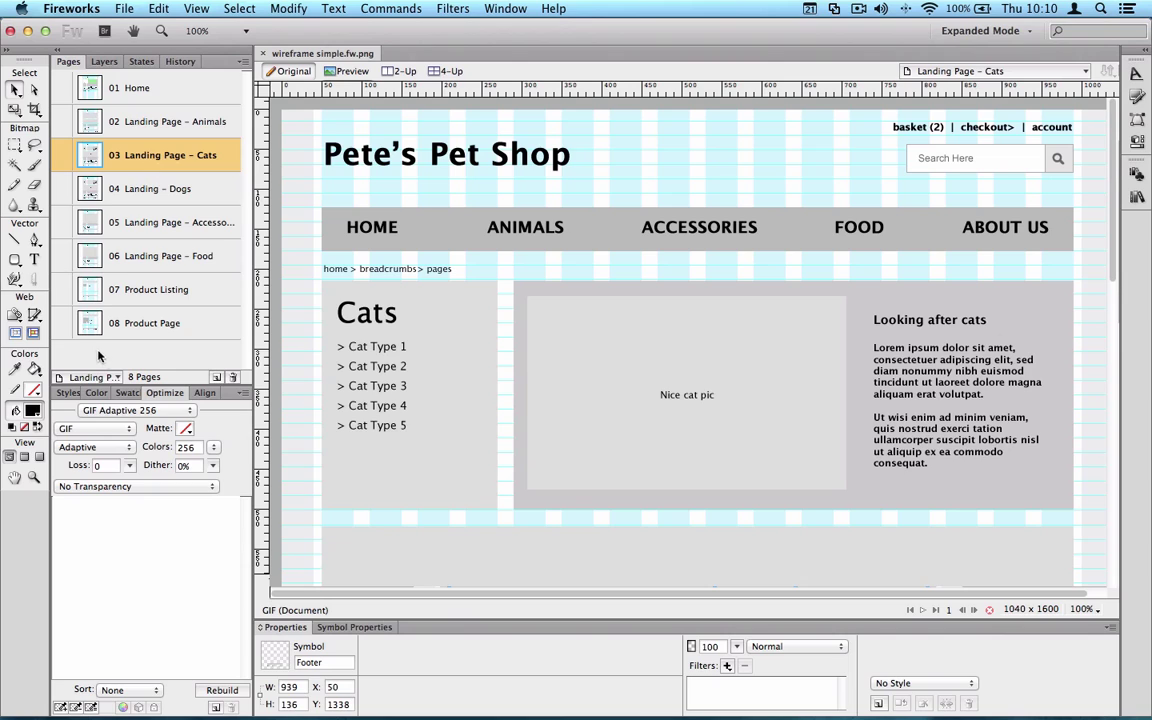
{"action": "left_click", "coordinate": [114, 378]}
{"action": "left_click", "coordinate": [158, 355]}
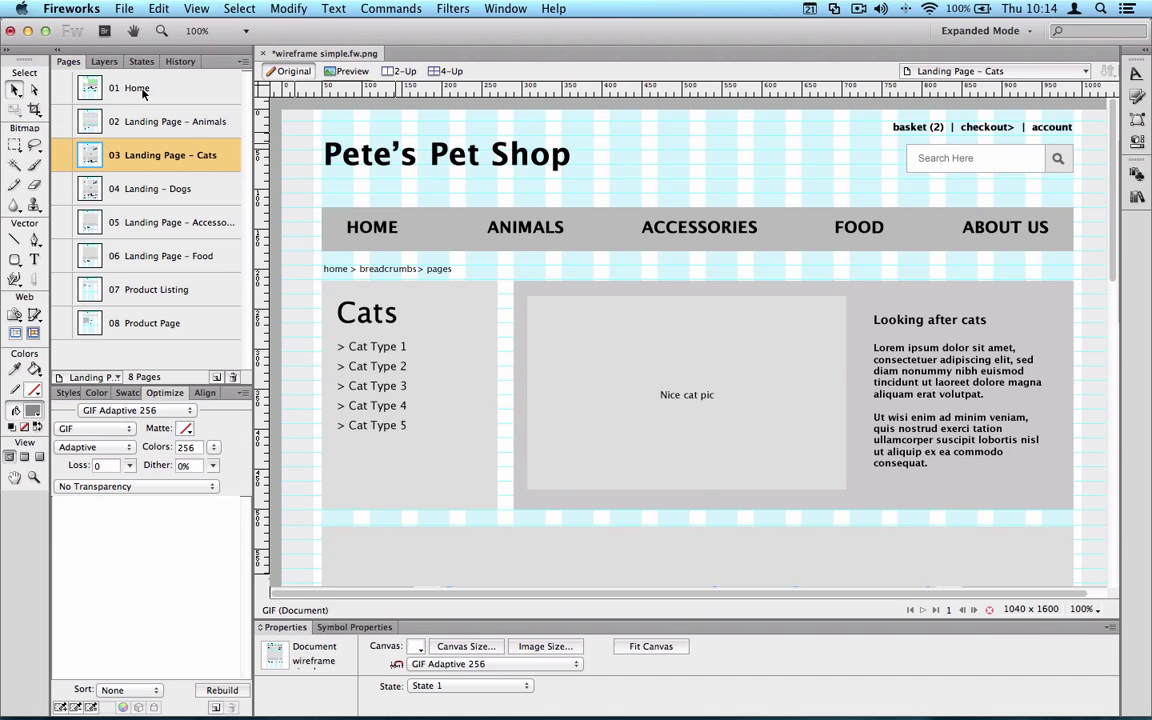
On page 01 Home, convert the nine footer objects into a graphic symbol named Footer.
{"action": "left_click", "coordinate": [148, 90]}
{"action": "scroll", "coordinate": [364, 293], "scroll_direction": "down", "scroll_amount": 10}
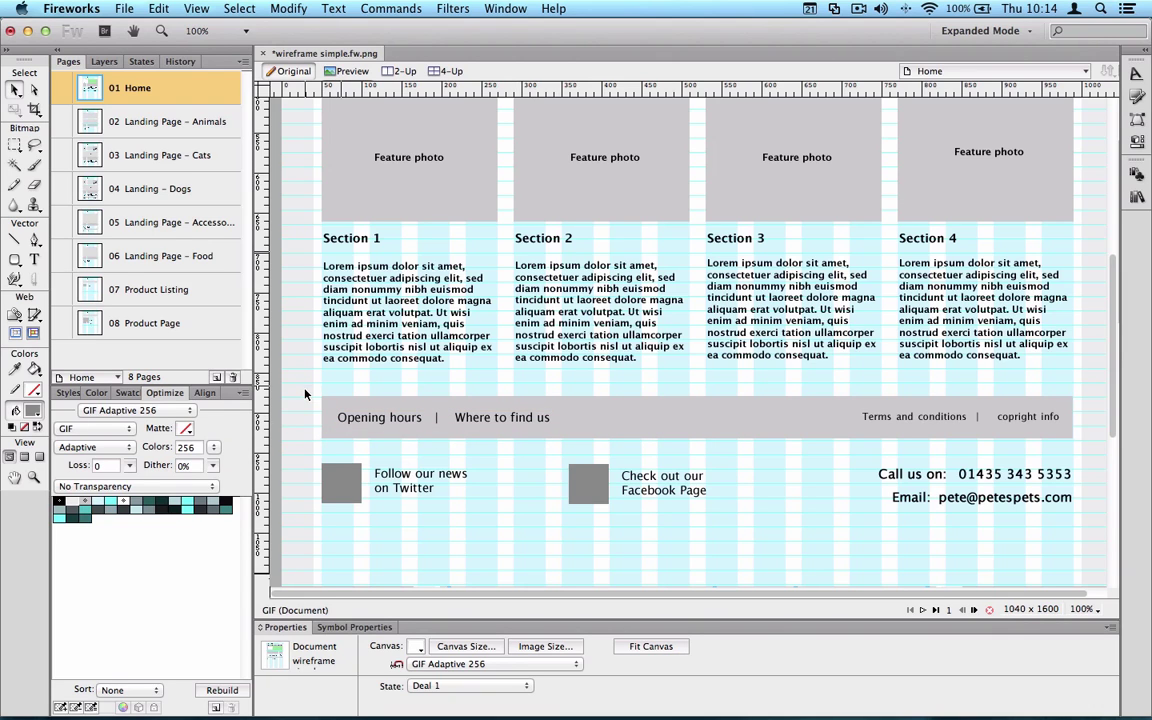
{"action": "left_click_drag", "start_coordinate": [305, 390], "coordinate": [1071, 548]}
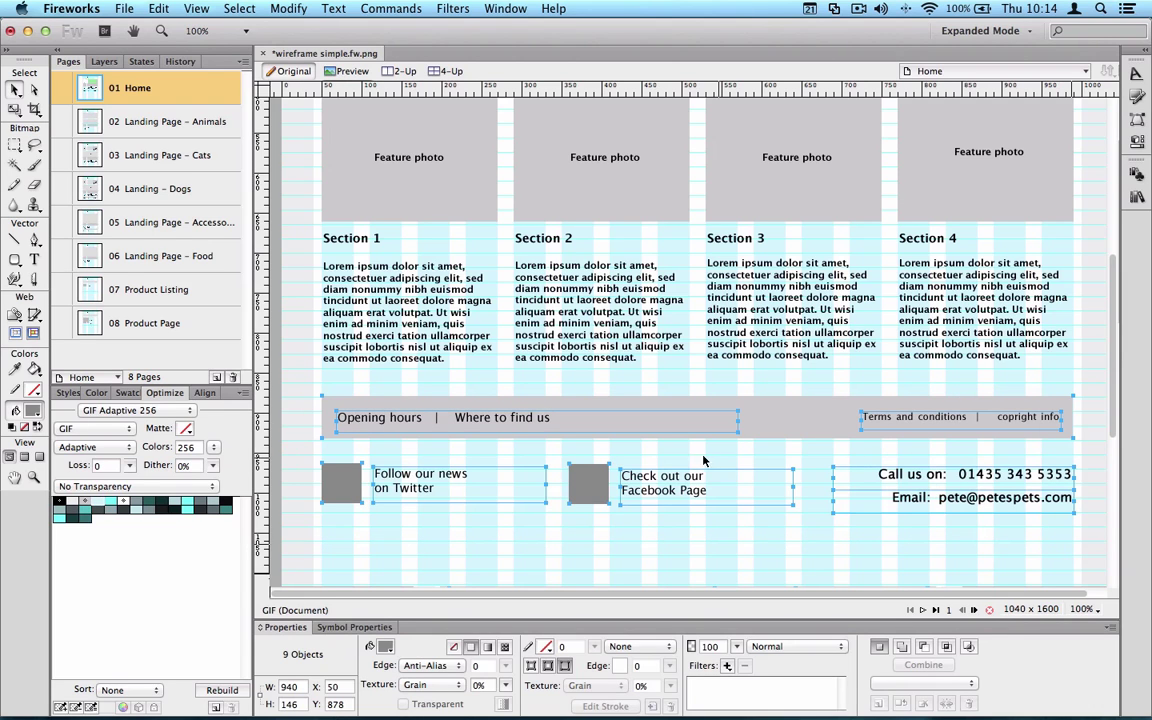
{"action": "right_click", "coordinate": [660, 424]}
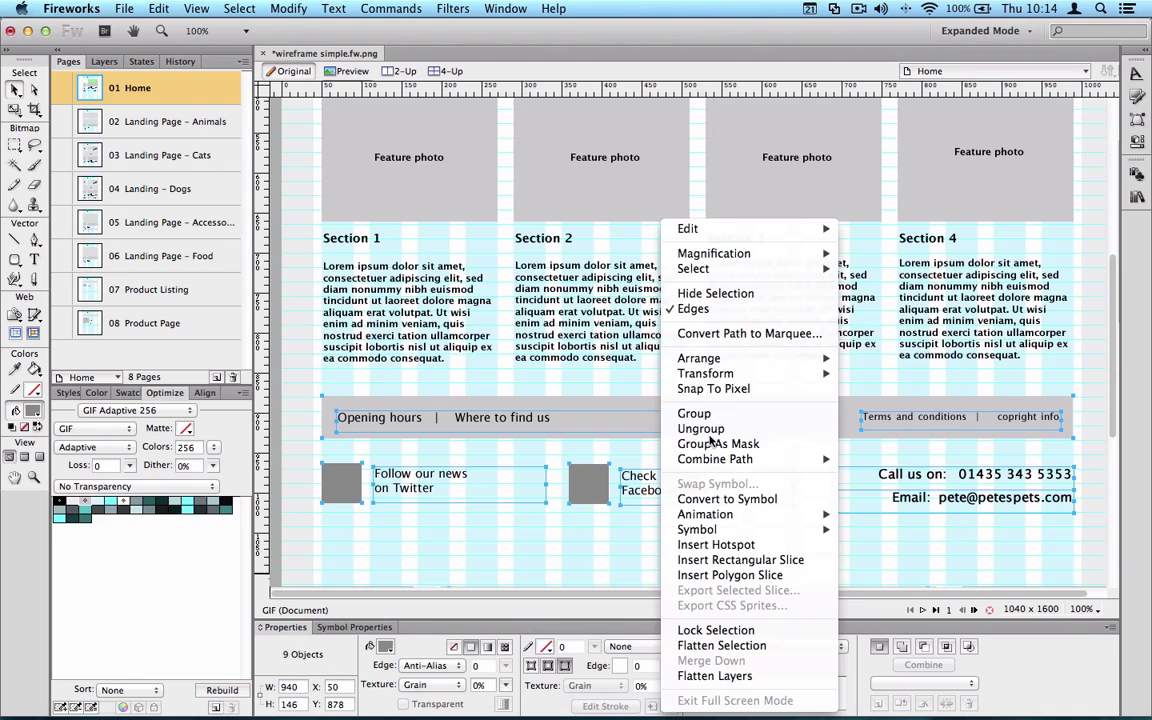
{"action": "left_click", "coordinate": [705, 499]}
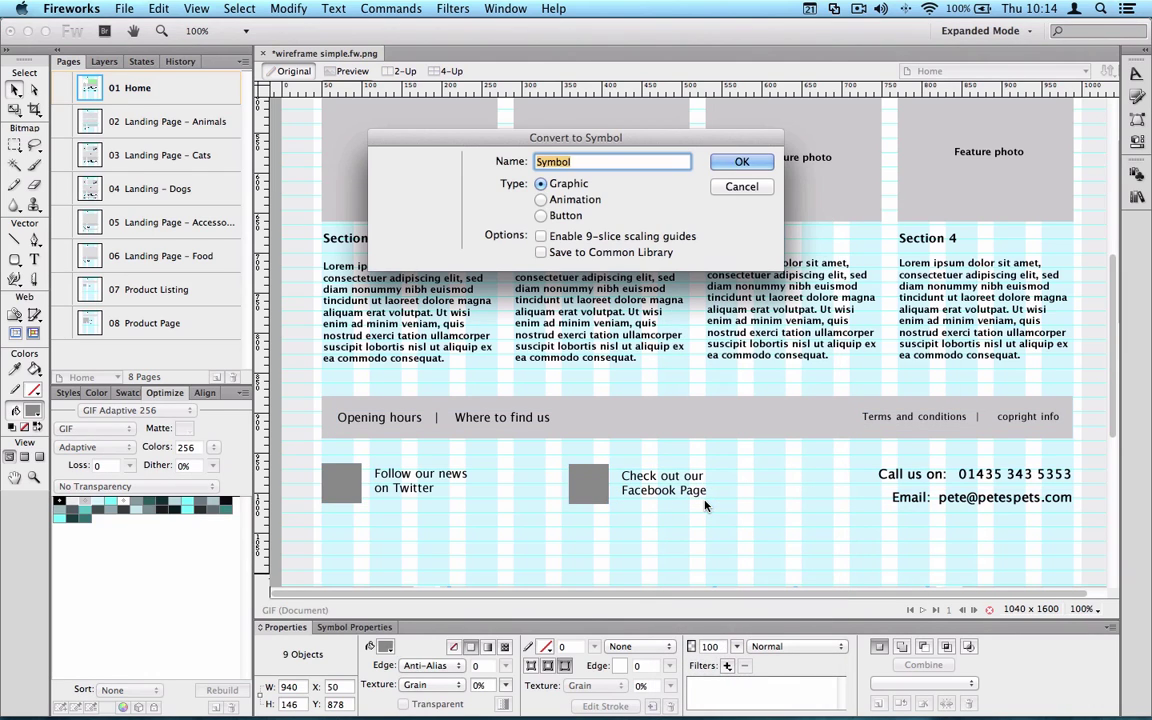
{"action": "type", "text": "Footer"}
{"action": "key", "text": "Return"}
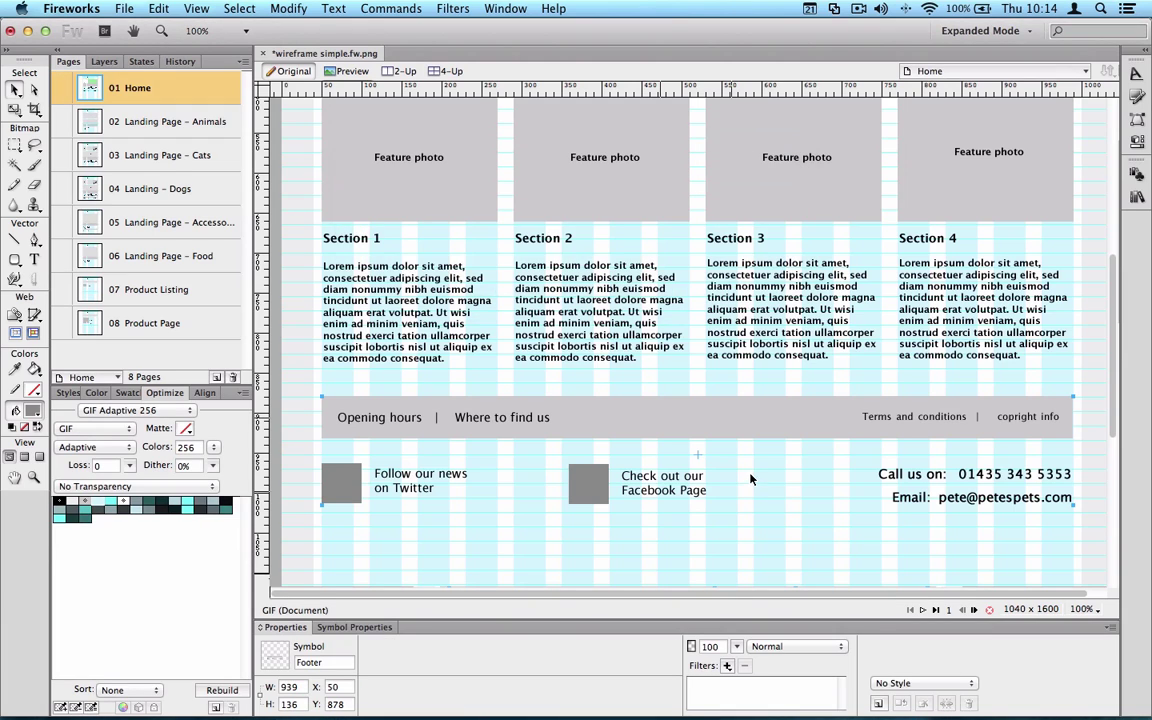
In the Document Library, delete the Alert (Log&Pass), Alert (Password) and Apps List symbols.
{"action": "left_click", "coordinate": [1137, 198]}
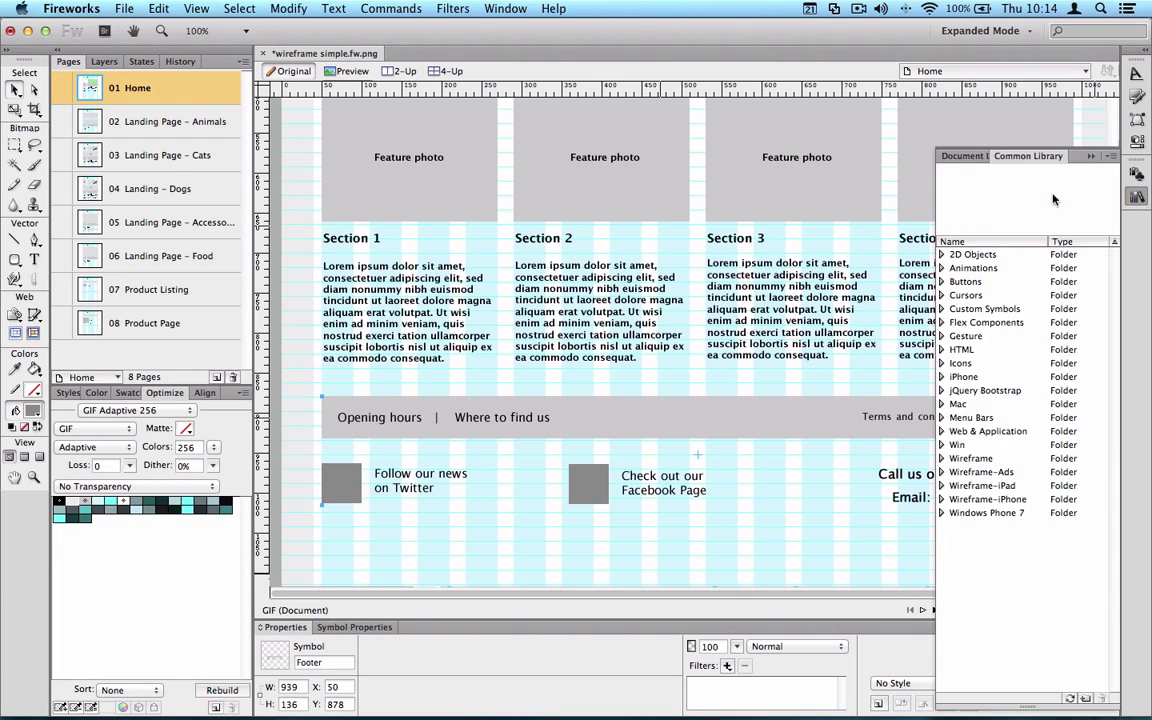
{"action": "left_click", "coordinate": [973, 157]}
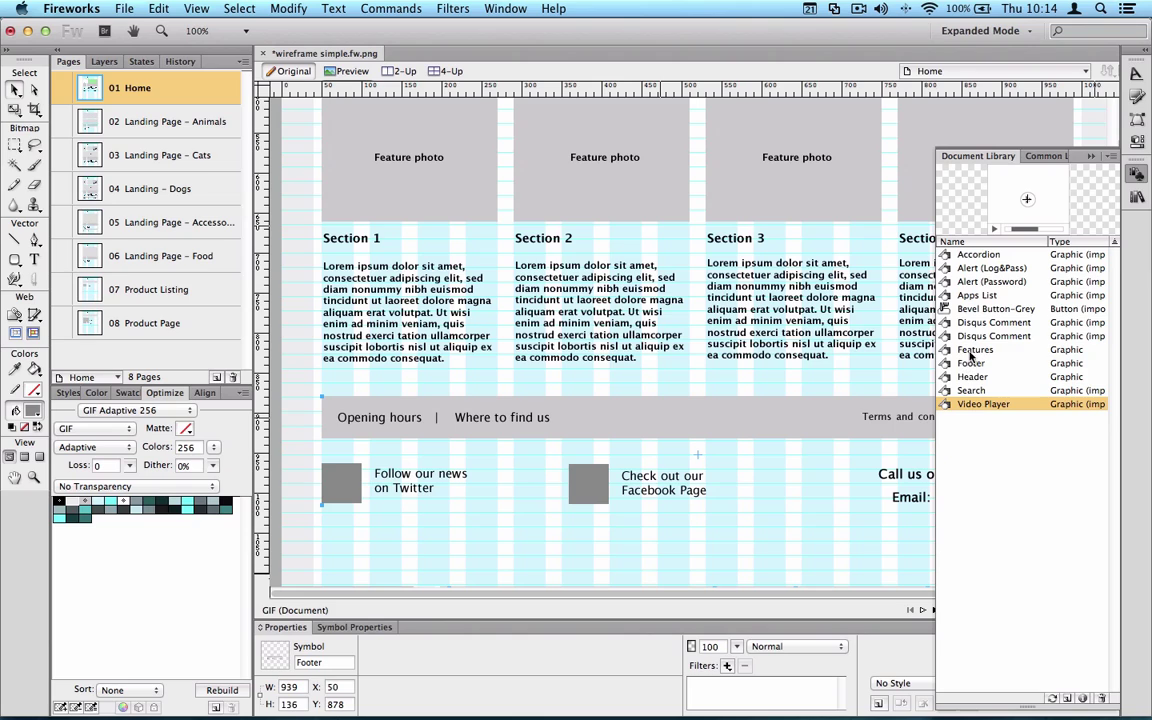
{"action": "left_click", "coordinate": [971, 256]}
{"action": "left_click", "coordinate": [978, 270]}
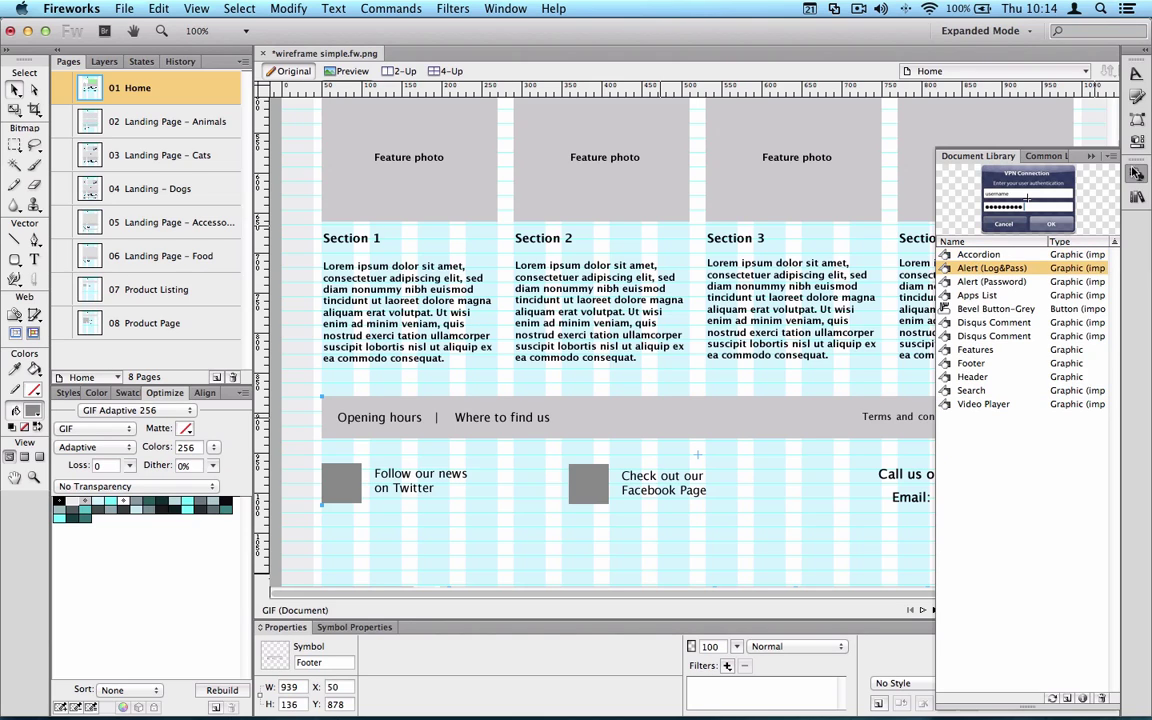
{"action": "left_click", "coordinate": [1111, 156]}
{"action": "left_click", "coordinate": [1107, 190]}
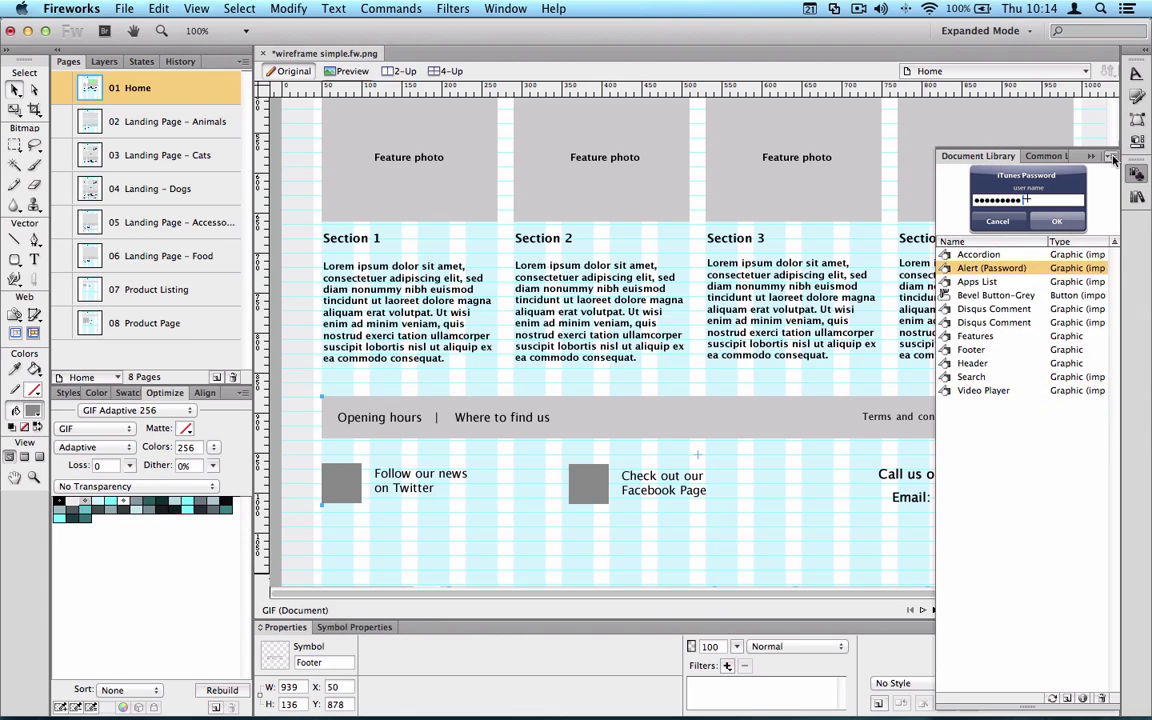
{"action": "left_click", "coordinate": [1112, 157]}
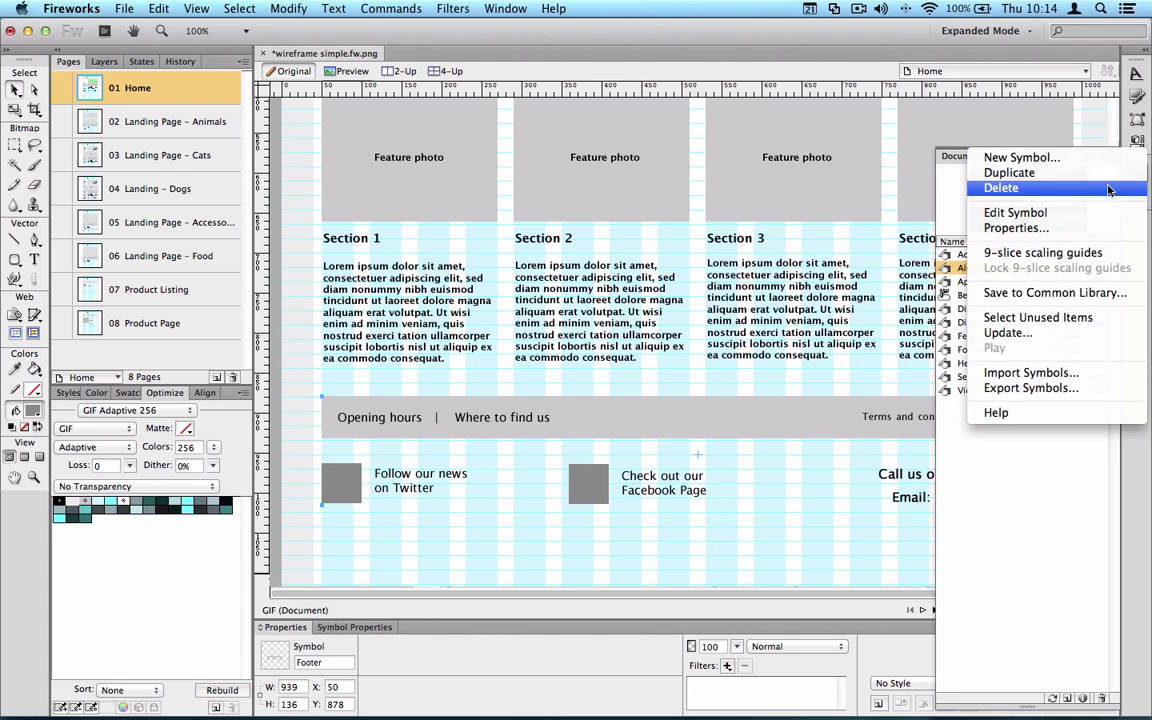
{"action": "left_click", "coordinate": [1107, 189]}
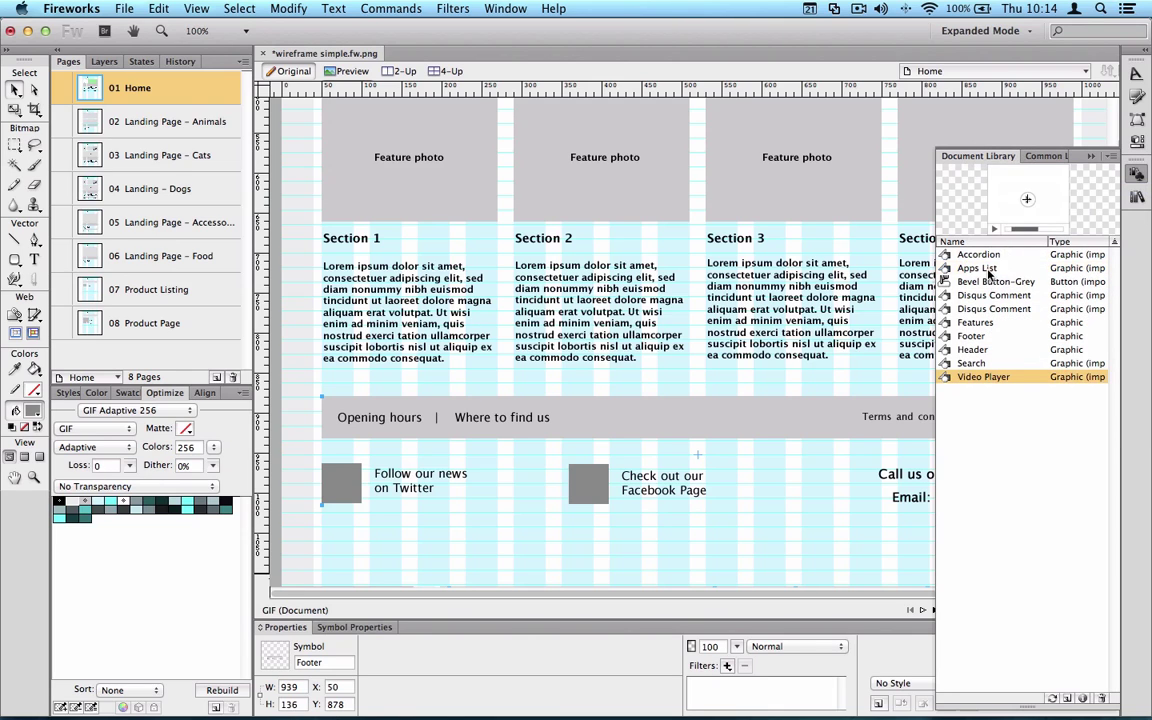
{"action": "left_click", "coordinate": [1112, 157]}
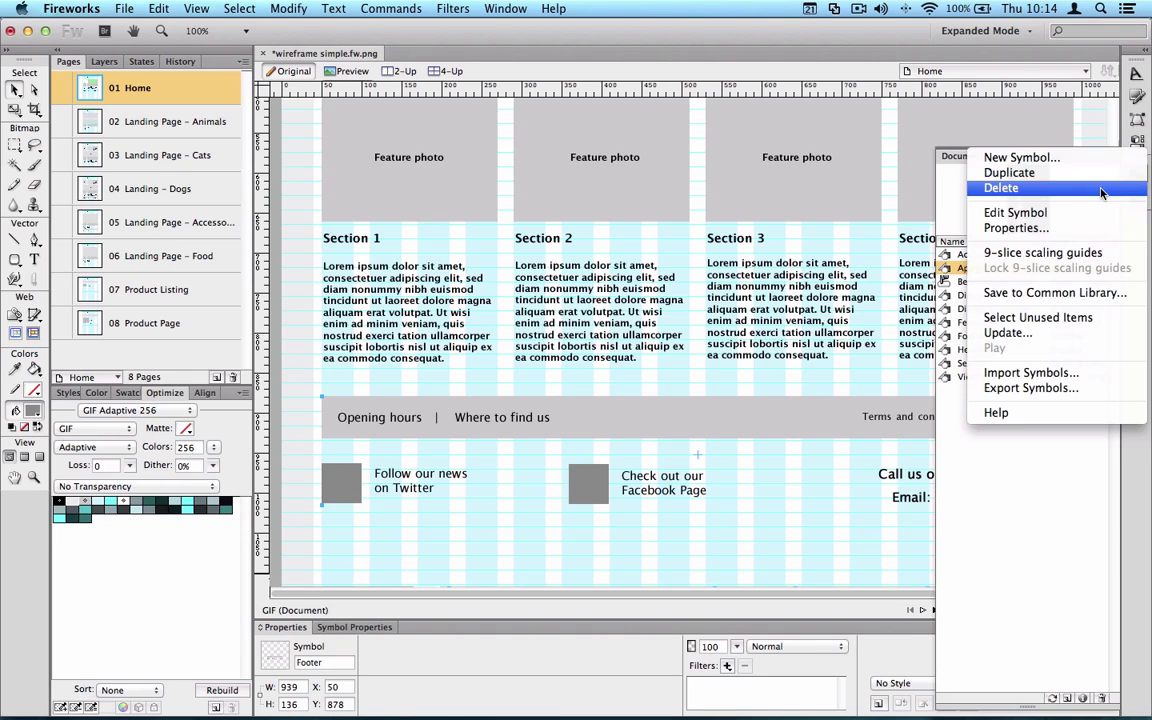
{"action": "left_click", "coordinate": [1101, 189]}
Delete the Bevel Button-Grey symbol and both Disqus Comment symbols, confirming the deletion.
{"action": "left_click", "coordinate": [995, 268]}
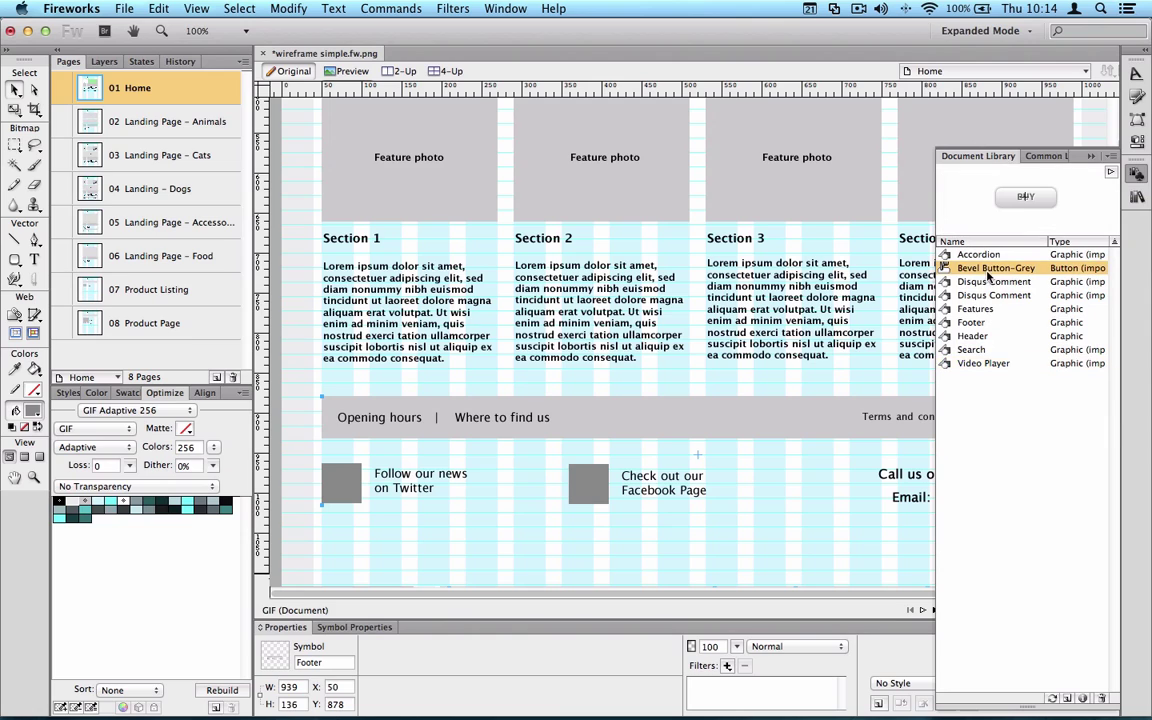
{"action": "left_click", "coordinate": [1112, 157]}
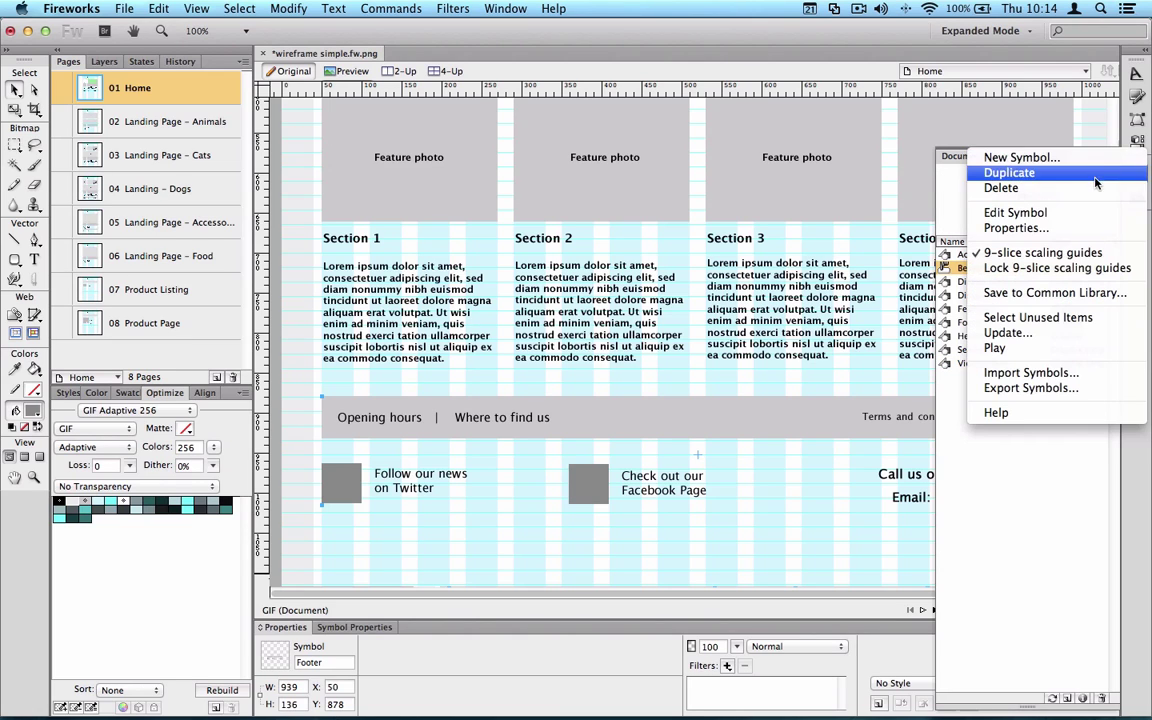
{"action": "left_click", "coordinate": [1094, 189]}
{"action": "left_click", "coordinate": [995, 268]}
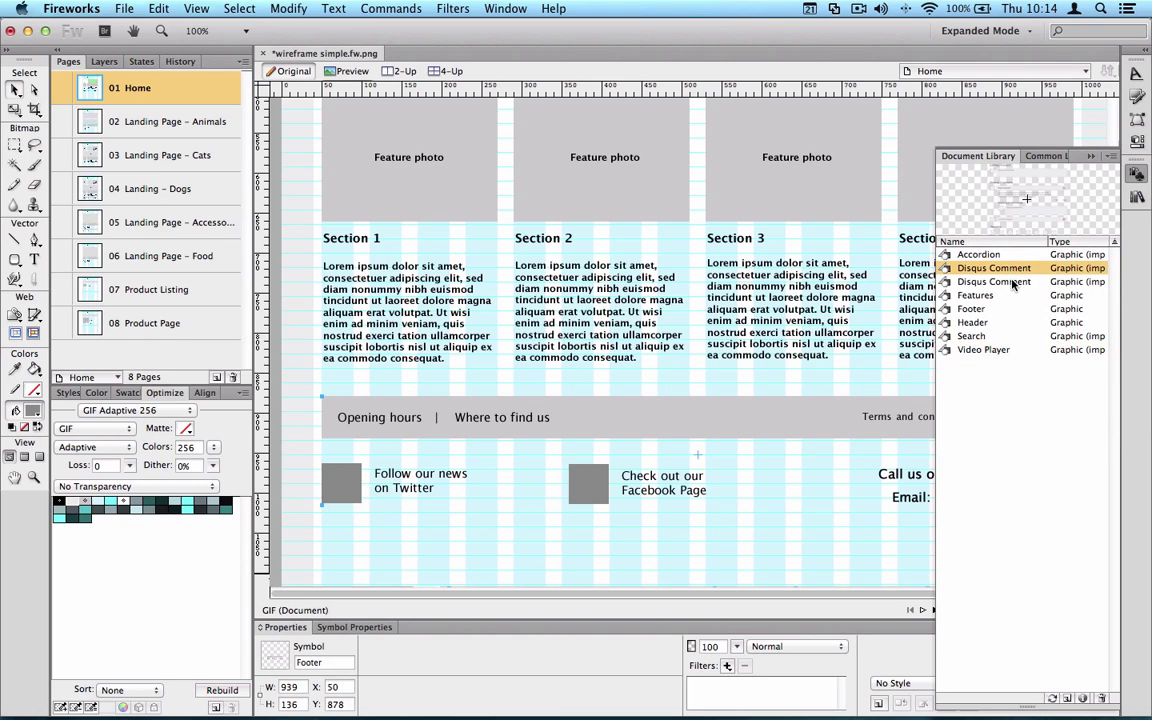
{"action": "left_click", "coordinate": [1012, 283], "text": "shift"}
{"action": "left_click", "coordinate": [1112, 157]}
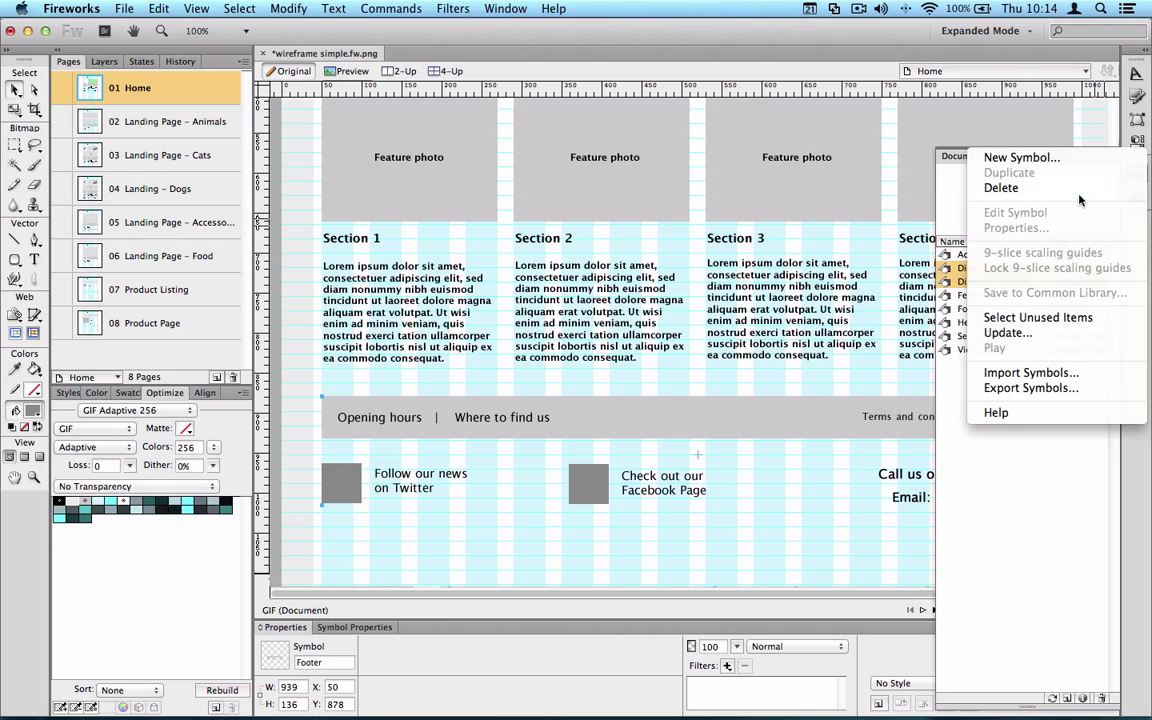
{"action": "left_click", "coordinate": [1078, 189]}
{"action": "left_click", "coordinate": [670, 240]}
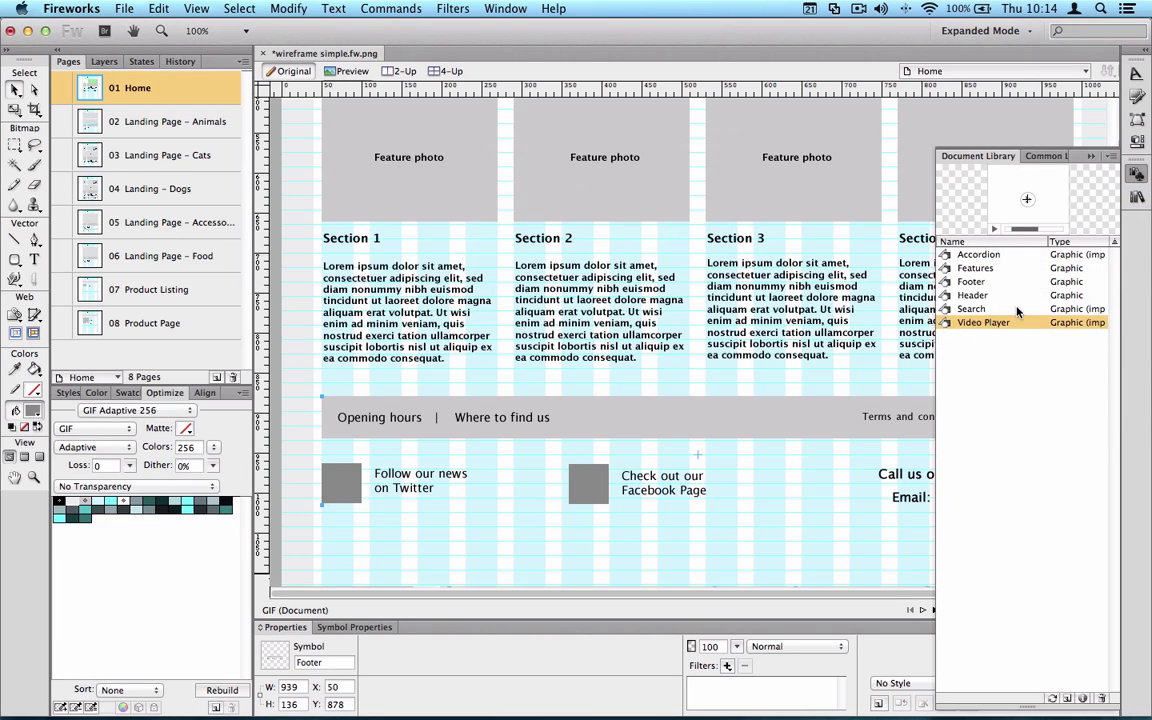
Preview the Features, Footer, Header, Video Player and Search symbols, then close the library.
{"action": "left_click", "coordinate": [976, 268]}
{"action": "left_click", "coordinate": [972, 281]}
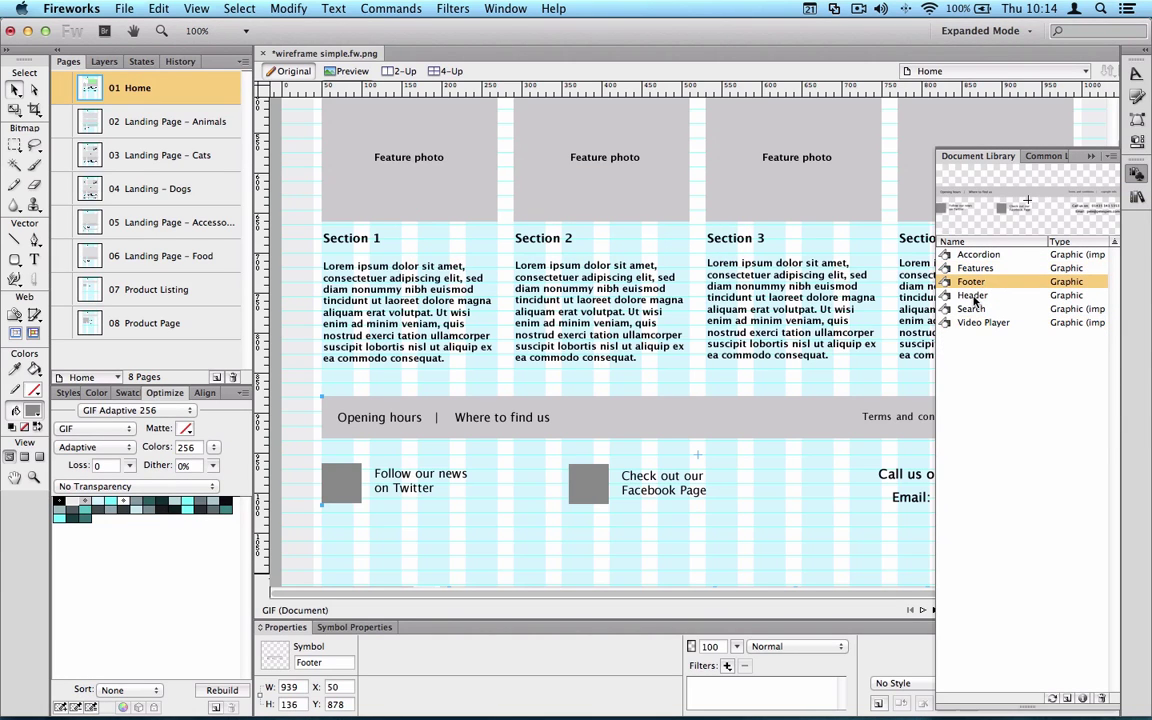
{"action": "left_click", "coordinate": [972, 296]}
{"action": "left_click", "coordinate": [975, 284]}
{"action": "left_click", "coordinate": [977, 268]}
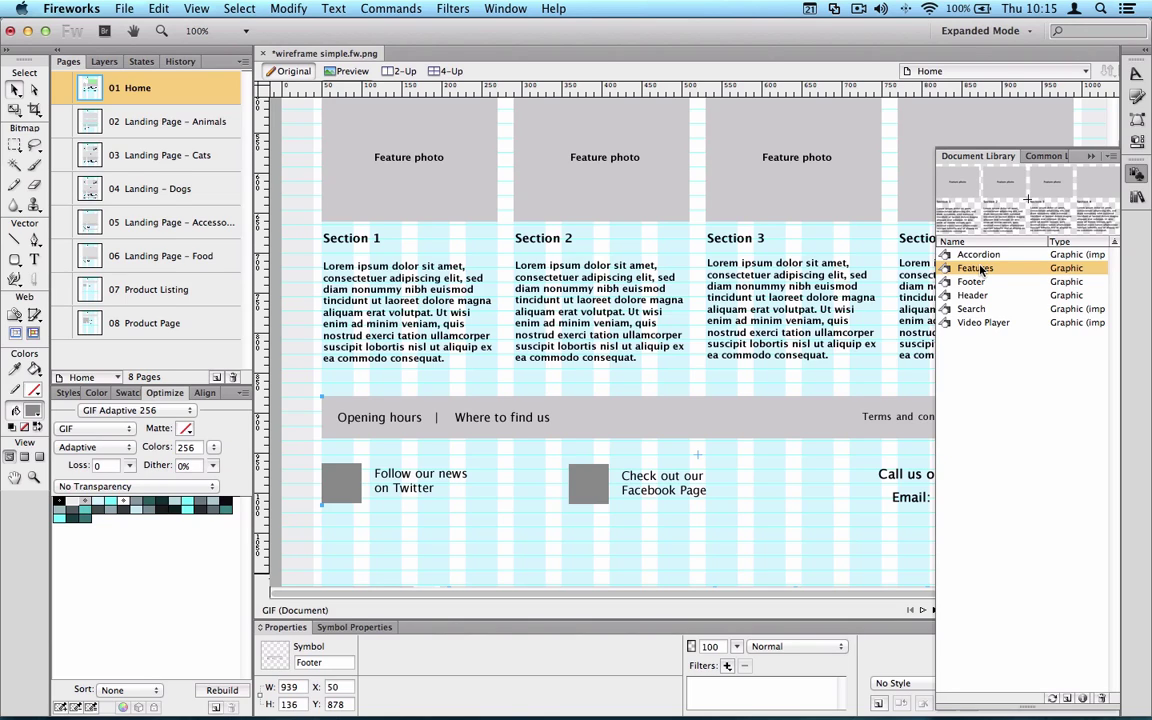
{"action": "left_click", "coordinate": [981, 323]}
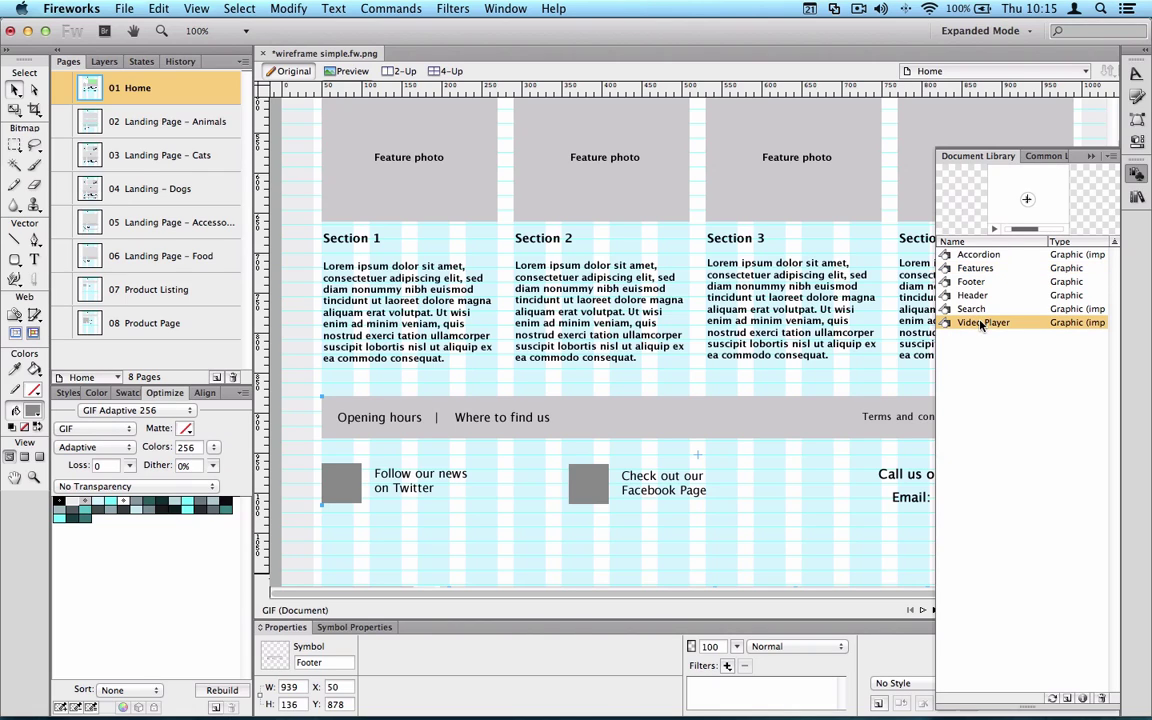
{"action": "left_click", "coordinate": [972, 309]}
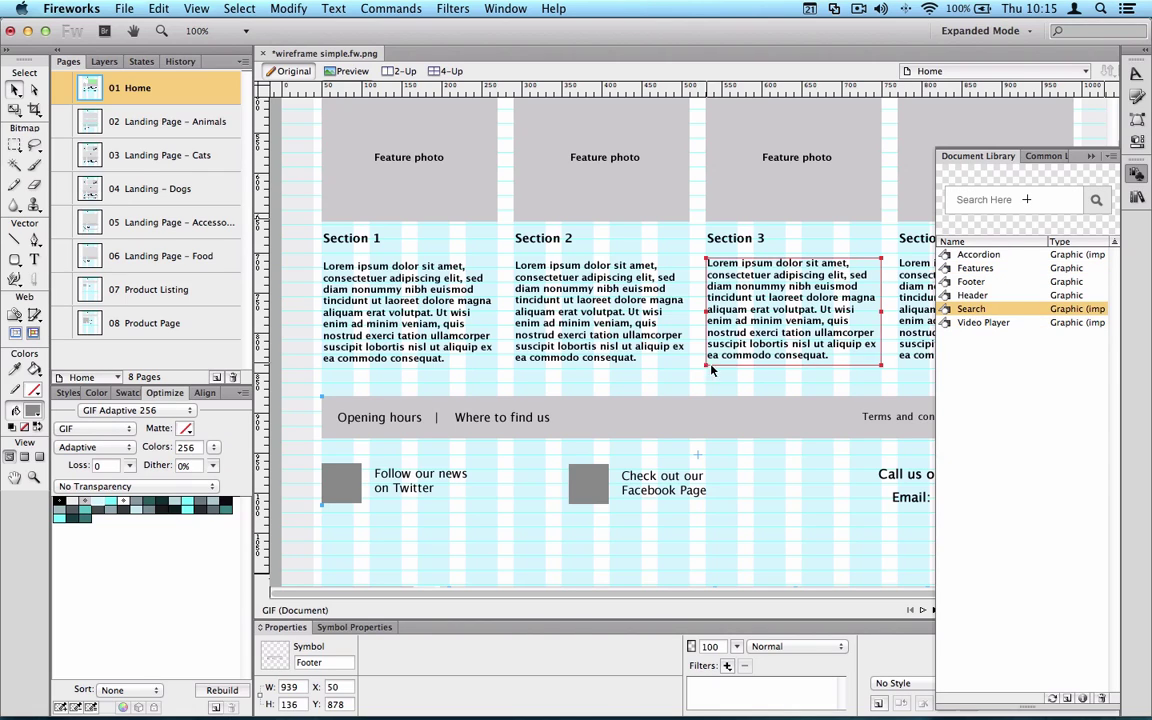
{"action": "left_click", "coordinate": [964, 380]}
{"action": "left_click", "coordinate": [1093, 156]}
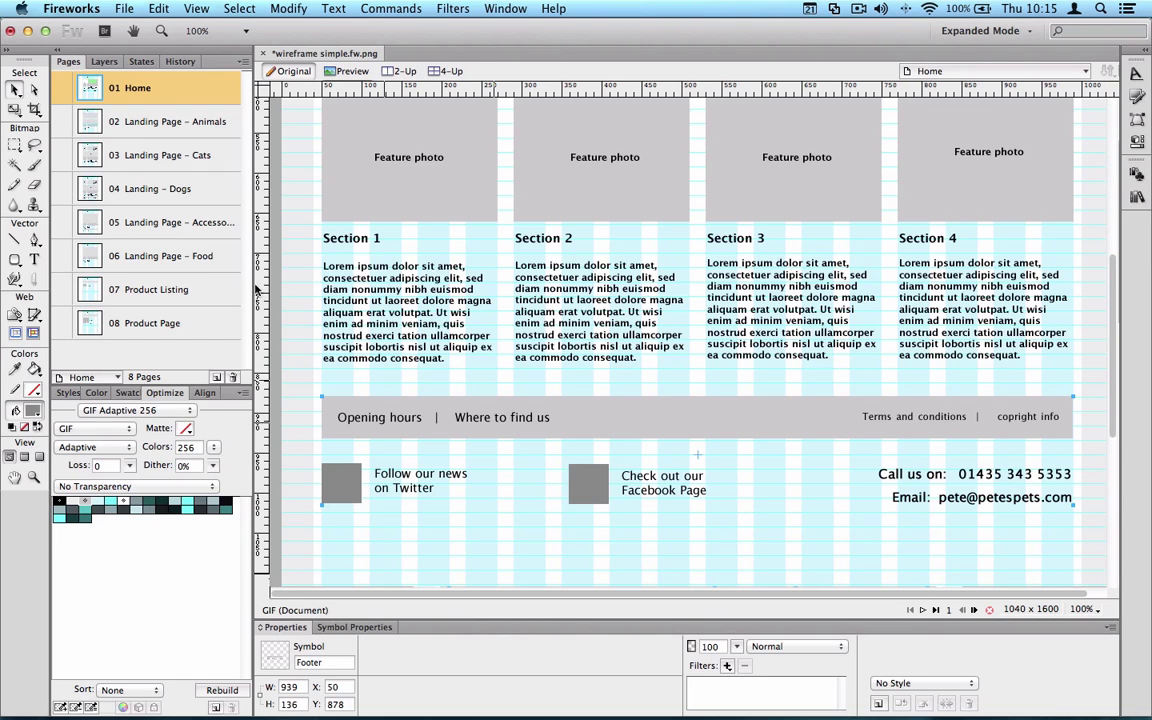
Move the Footer symbol below Sections 1-4 on the Animals, Cats and Dogs landing pages.
{"action": "left_click", "coordinate": [184, 125]}
{"action": "scroll", "coordinate": [467, 341], "scroll_direction": "down", "scroll_amount": 10}
{"action": "left_click", "coordinate": [469, 341]}
{"action": "left_click_drag", "start_coordinate": [583, 104], "coordinate": [529, 424]}
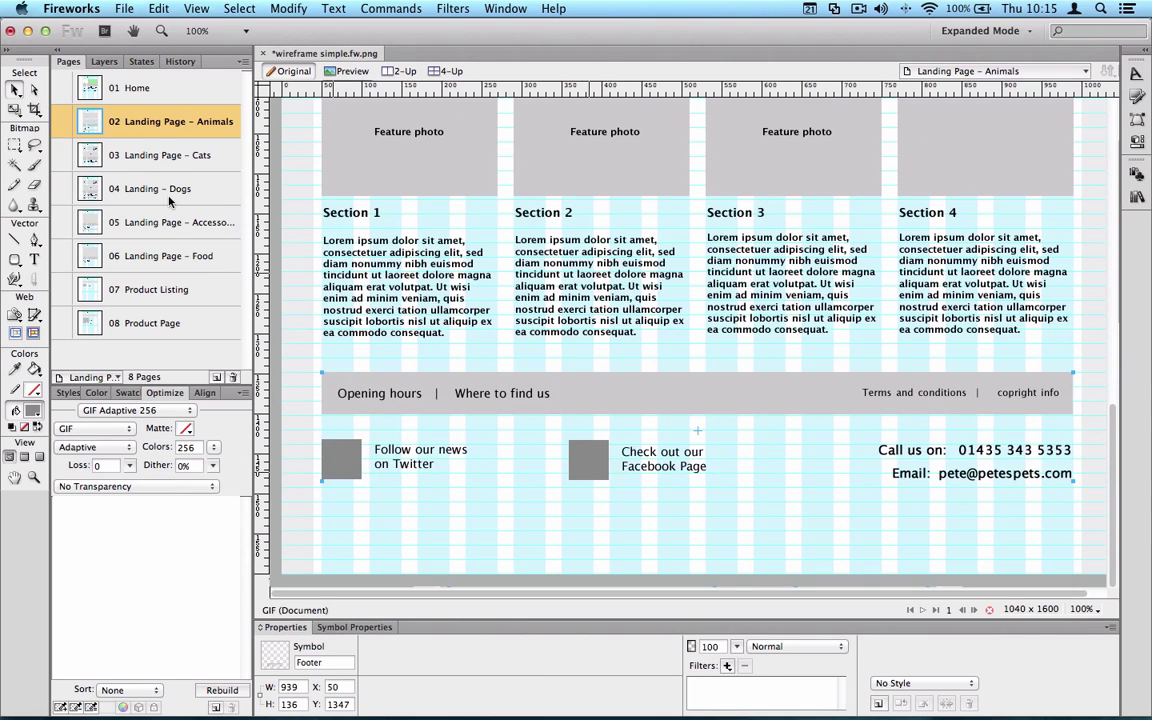
{"action": "left_click", "coordinate": [155, 151]}
{"action": "left_click", "coordinate": [600, 100]}
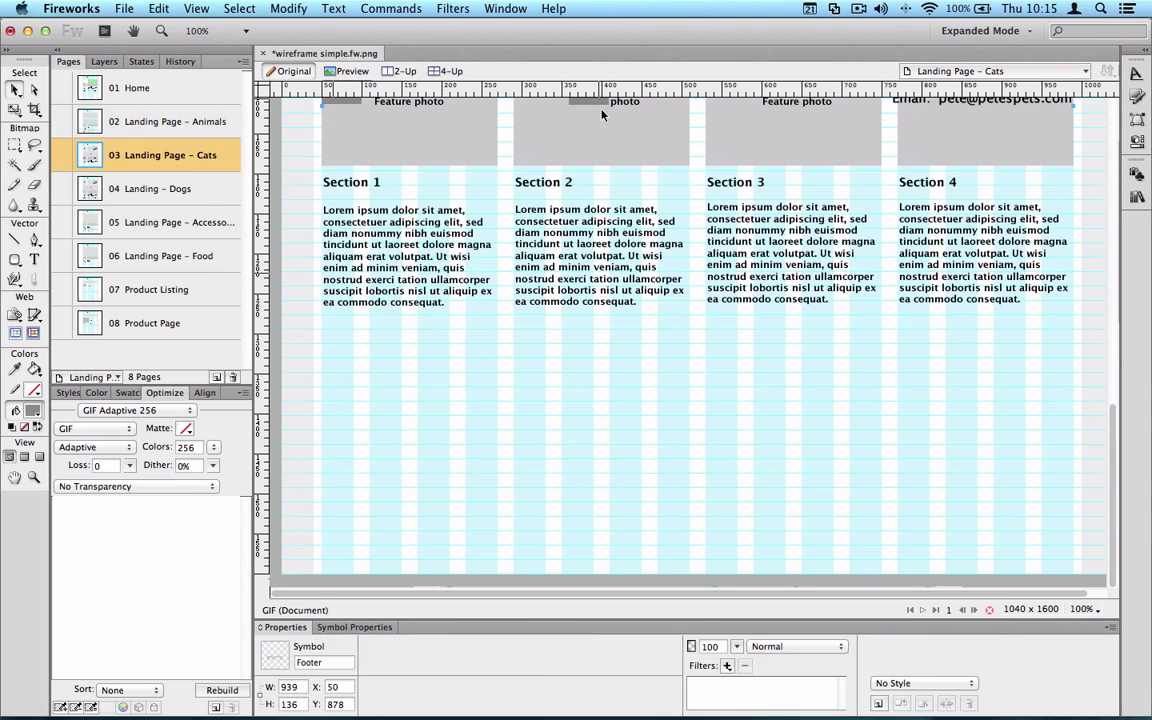
{"action": "left_click_drag", "start_coordinate": [576, 102], "coordinate": [581, 463]}
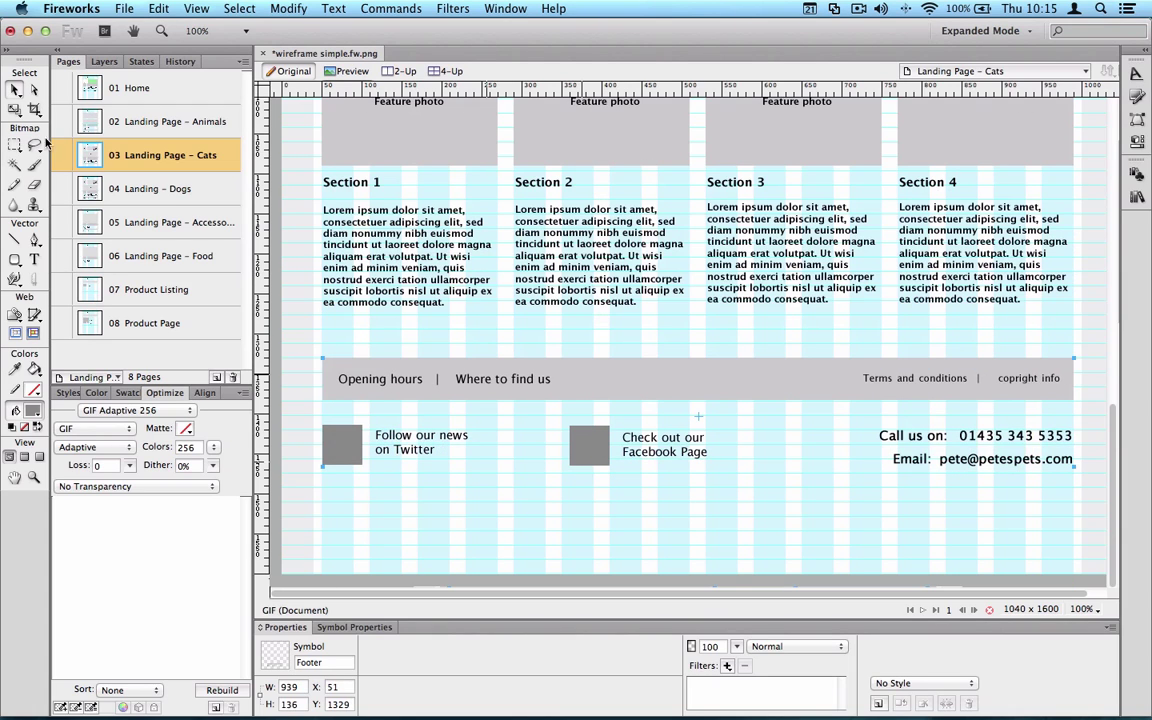
{"action": "left_click", "coordinate": [145, 188]}
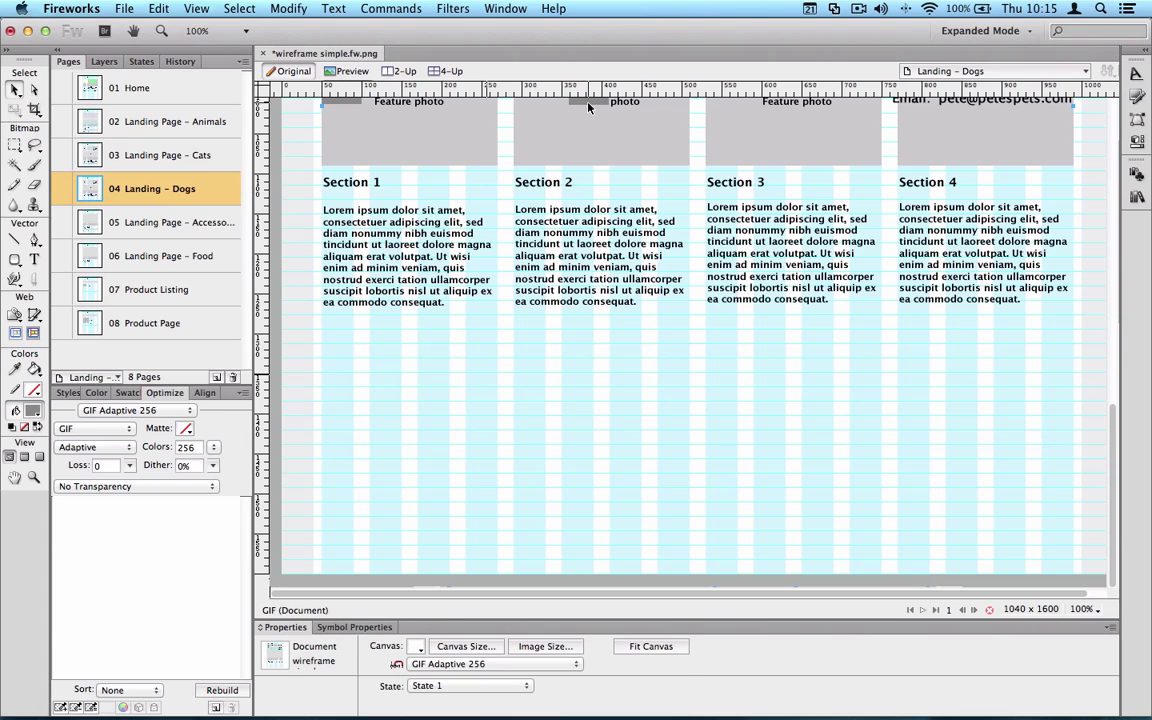
{"action": "left_click_drag", "start_coordinate": [588, 107], "coordinate": [586, 470]}
Move the Footer below the content on Accessories, Food, Product Listing and Product Page.
{"action": "left_click", "coordinate": [162, 212]}
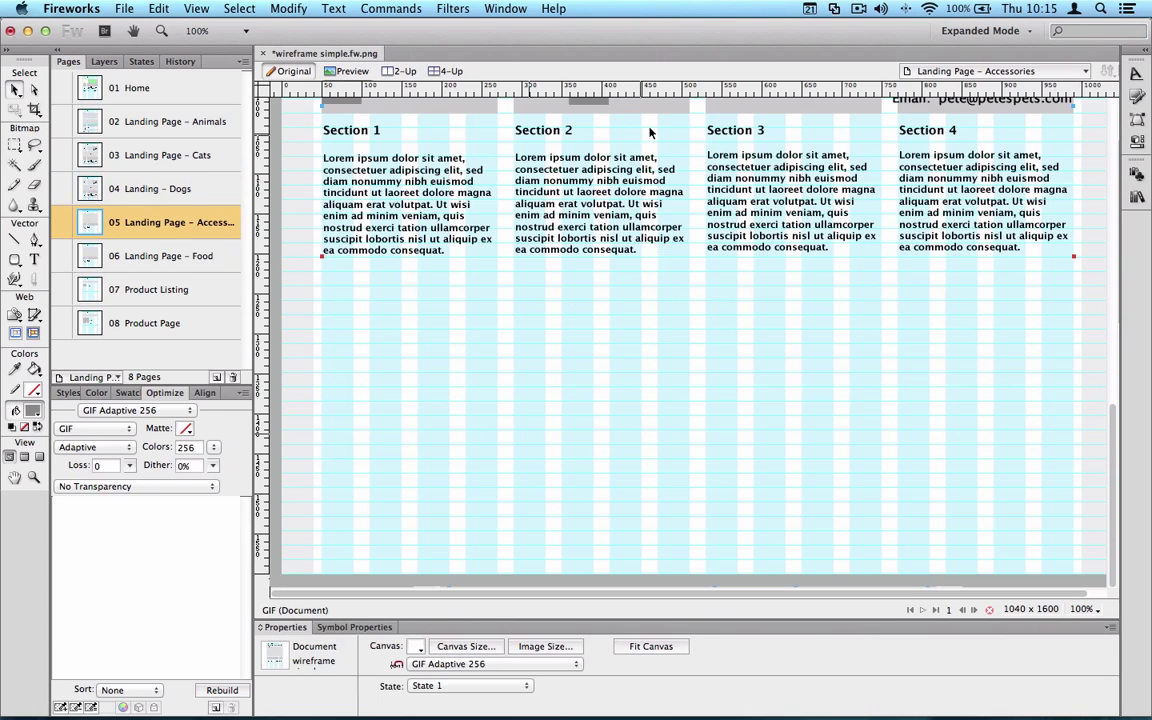
{"action": "left_click", "coordinate": [545, 104]}
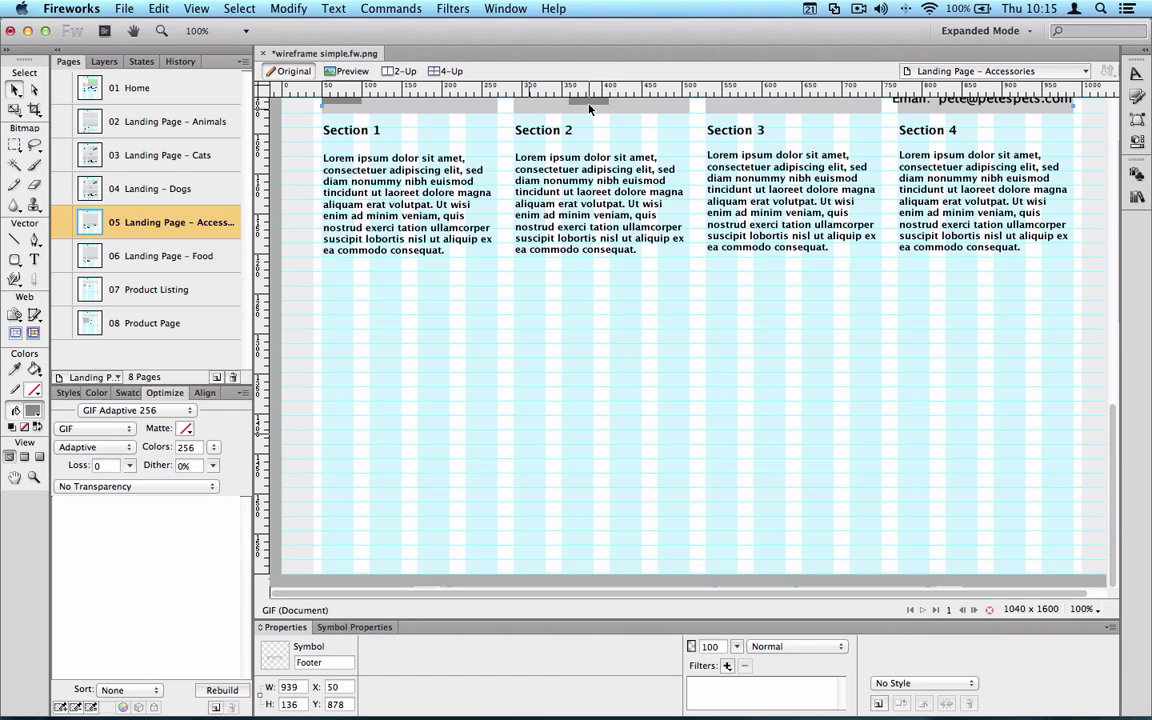
{"action": "left_click_drag", "start_coordinate": [589, 104], "coordinate": [592, 428]}
{"action": "left_click", "coordinate": [123, 255]}
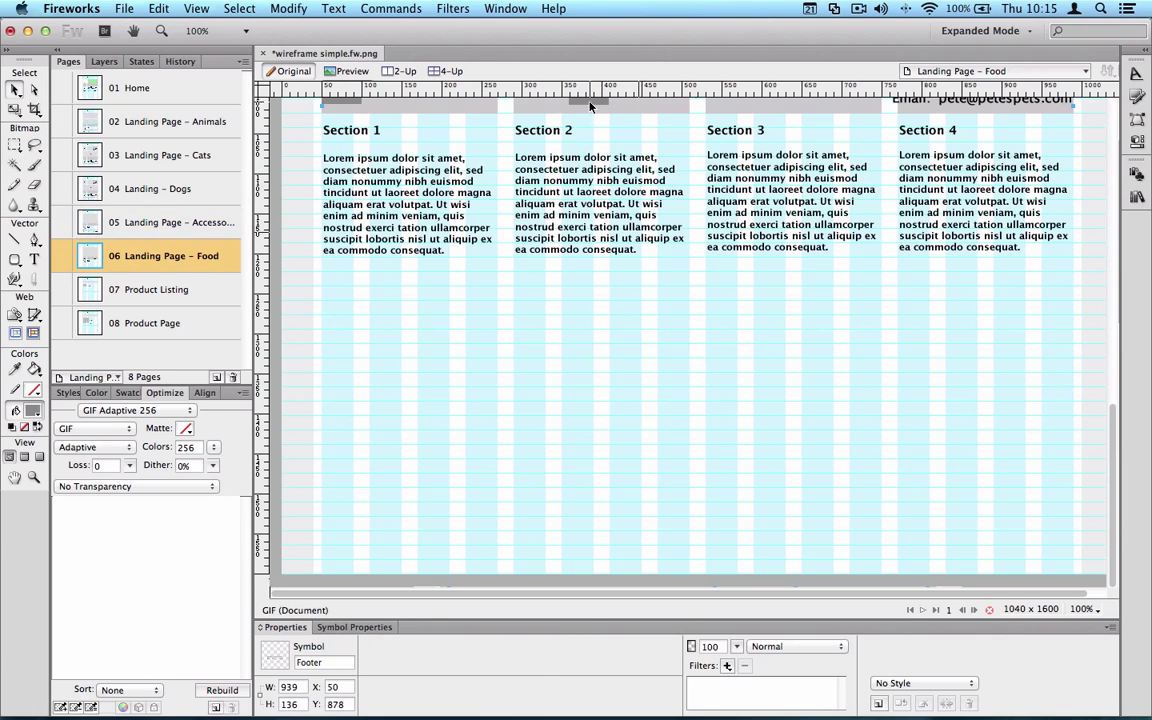
{"action": "left_click_drag", "start_coordinate": [590, 105], "coordinate": [586, 442]}
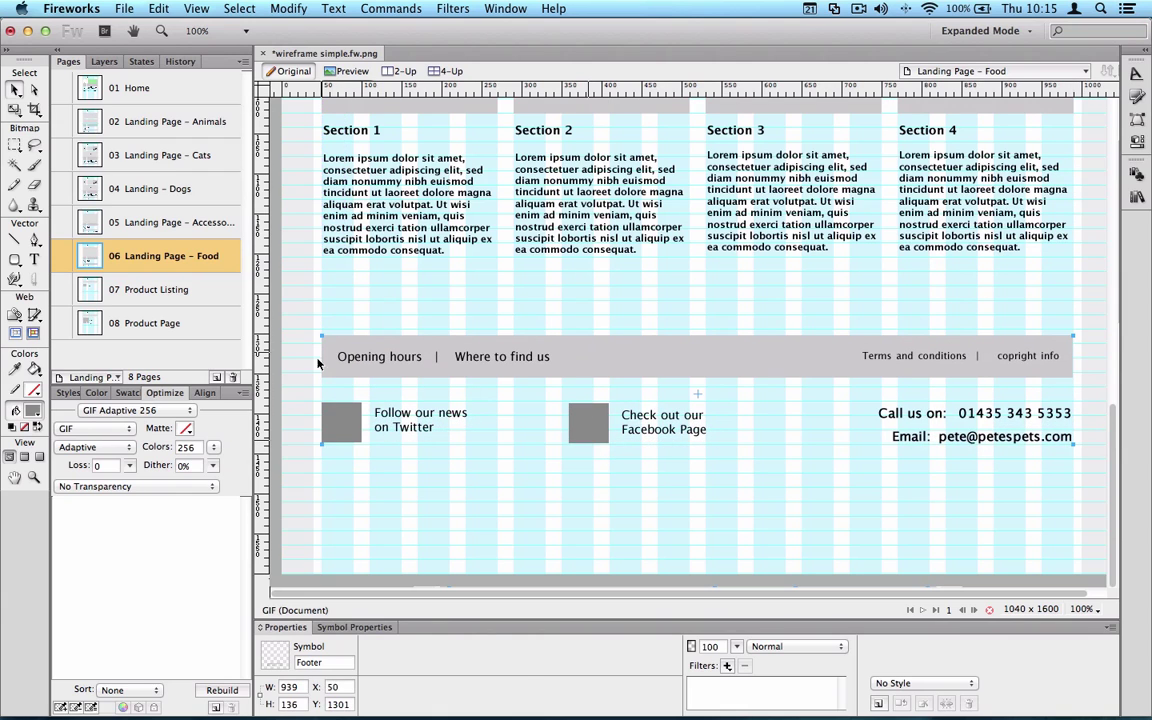
{"action": "left_click", "coordinate": [150, 289]}
{"action": "left_click_drag", "start_coordinate": [571, 103], "coordinate": [573, 342]}
{"action": "left_click", "coordinate": [150, 323]}
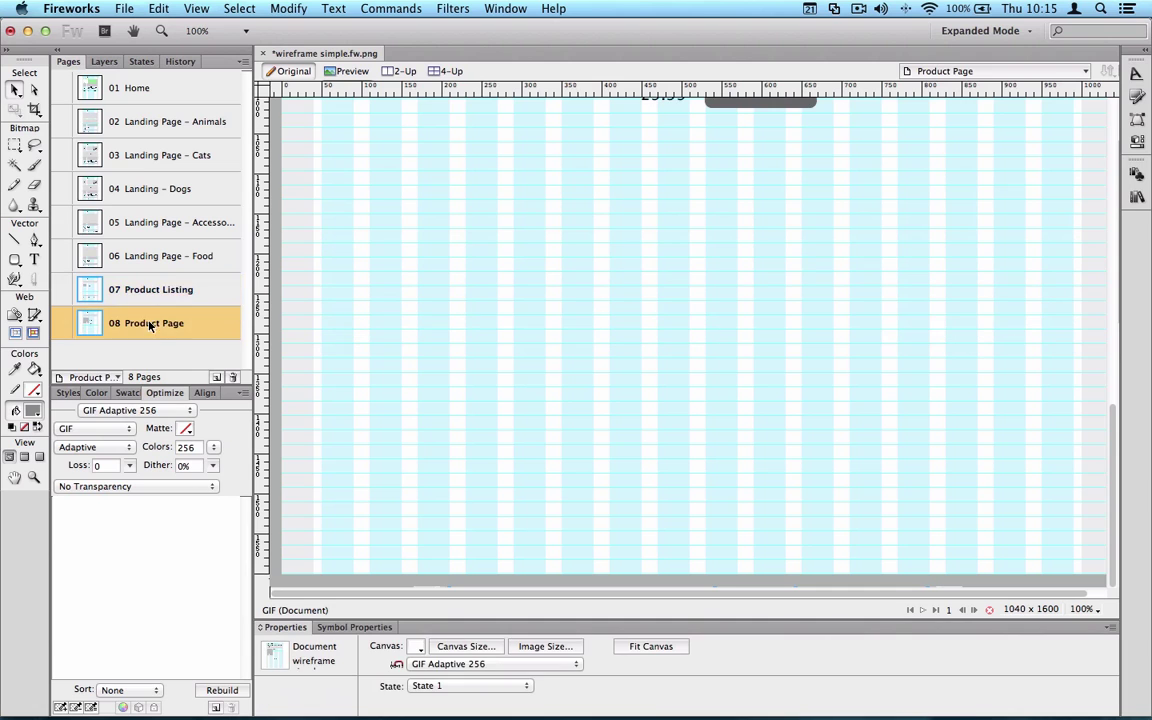
{"action": "left_click_drag", "start_coordinate": [581, 104], "coordinate": [586, 296]}
{"action": "scroll", "coordinate": [583, 296], "scroll_direction": "up", "scroll_amount": 10}
{"action": "scroll", "coordinate": [583, 296], "scroll_direction": "down", "scroll_amount": 10}
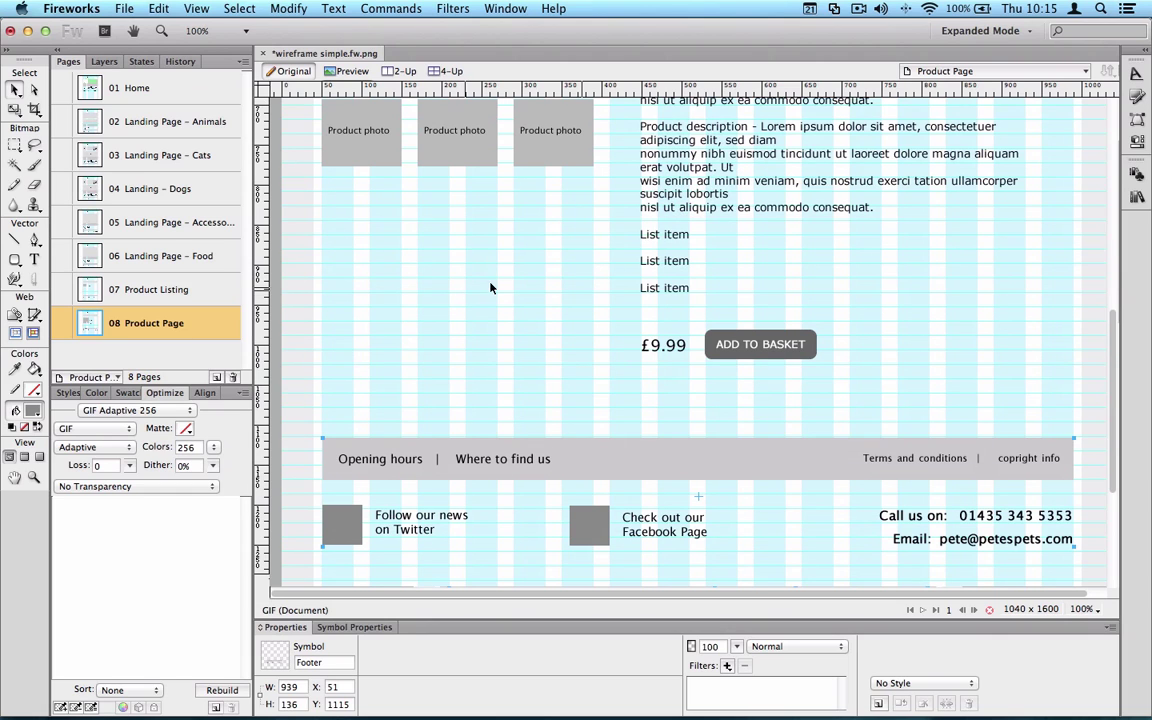
Check the footer on the Product Listing, Food, Accessories, Dogs and Cats pages, then return Home.
{"action": "scroll", "coordinate": [767, 383], "scroll_direction": "down", "scroll_amount": 1}
{"action": "left_click", "coordinate": [201, 279]}
{"action": "left_click", "coordinate": [201, 250]}
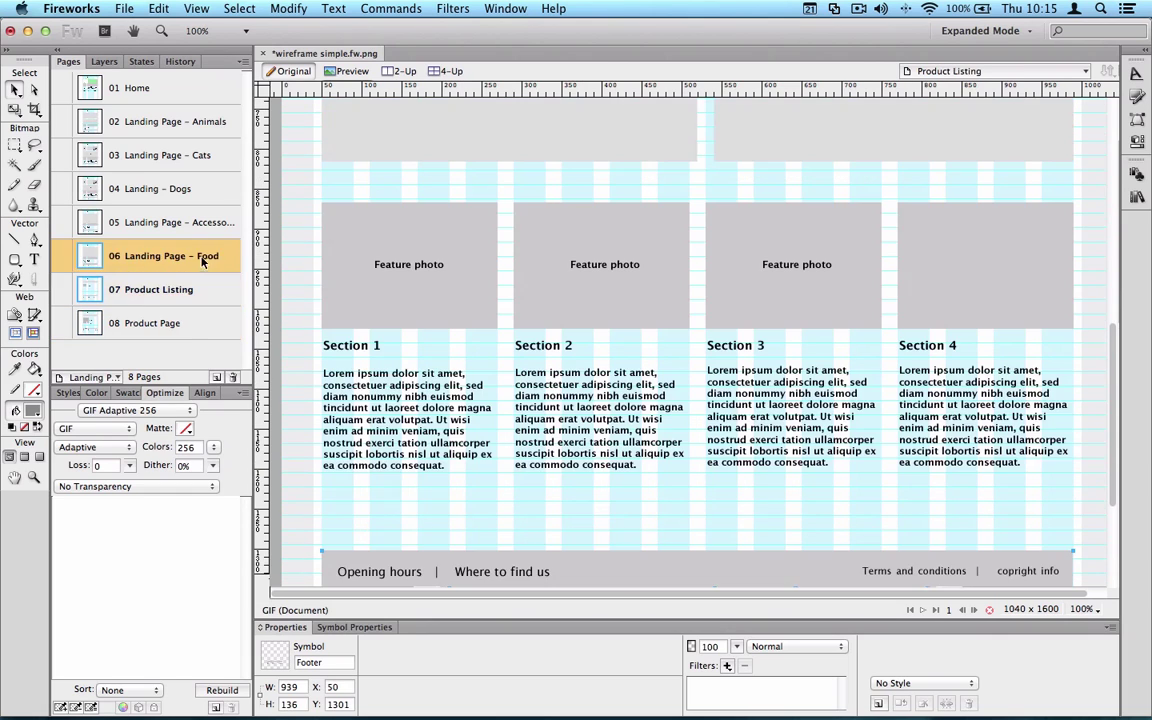
{"action": "left_click", "coordinate": [183, 216]}
{"action": "left_click", "coordinate": [188, 187]}
{"action": "left_click", "coordinate": [168, 155]}
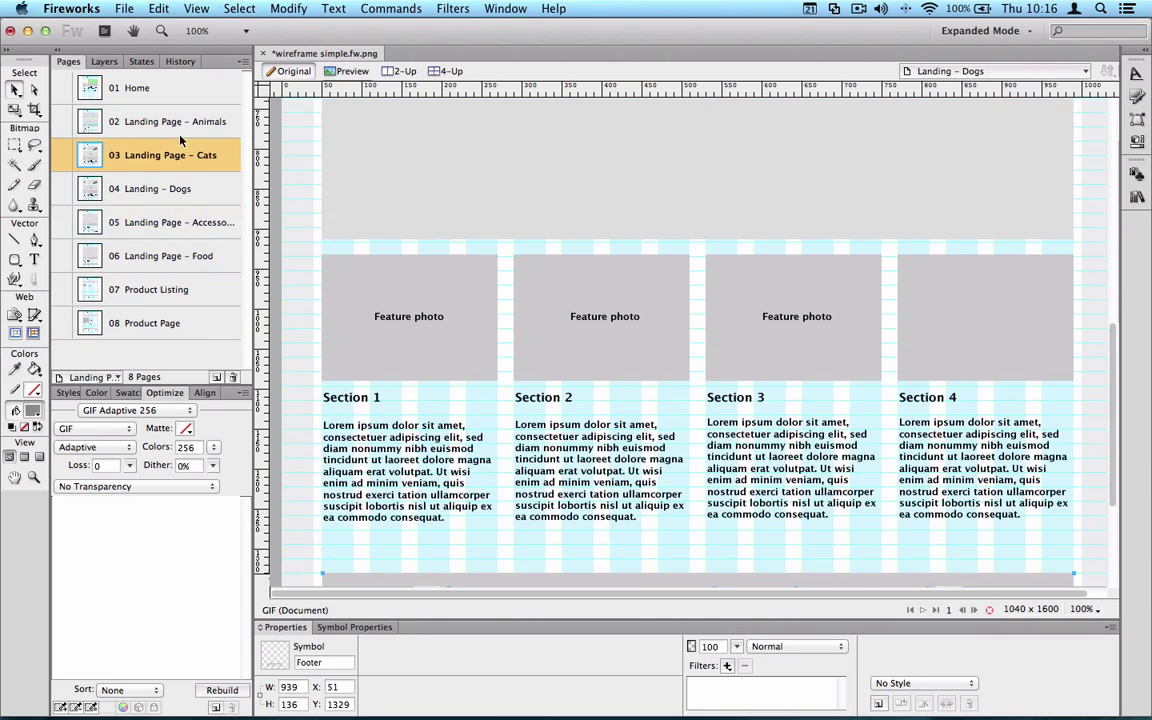
{"action": "left_click", "coordinate": [127, 88]}
Inside the Footer symbol, replace the name part of the contact e-mail with 'help'.
{"action": "double_click", "coordinate": [956, 313]}
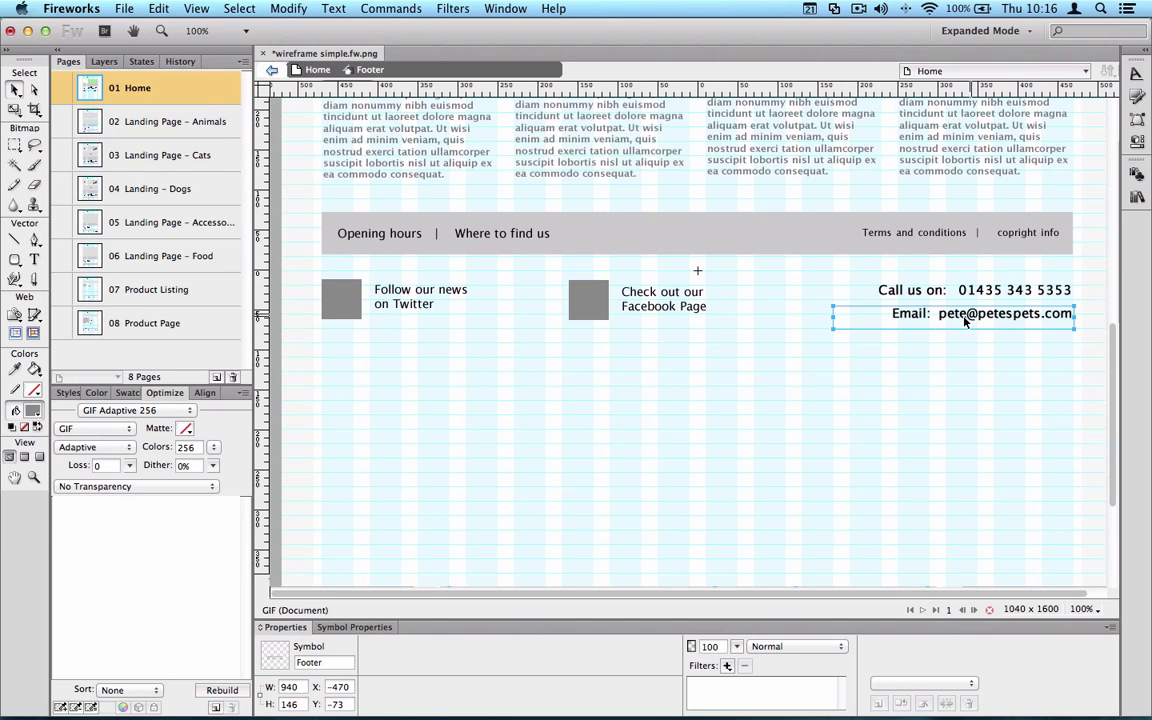
{"action": "double_click", "coordinate": [956, 313]}
{"action": "left_click_drag", "start_coordinate": [966, 313], "coordinate": [941, 314]}
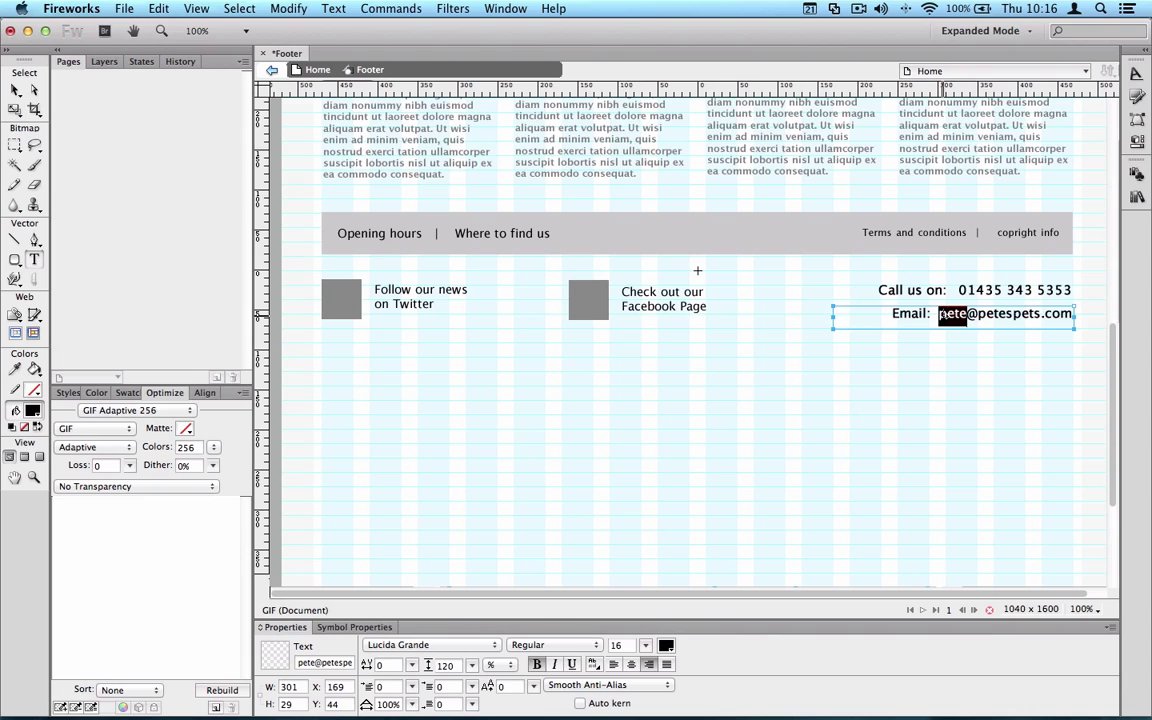
{"action": "type", "text": "help"}
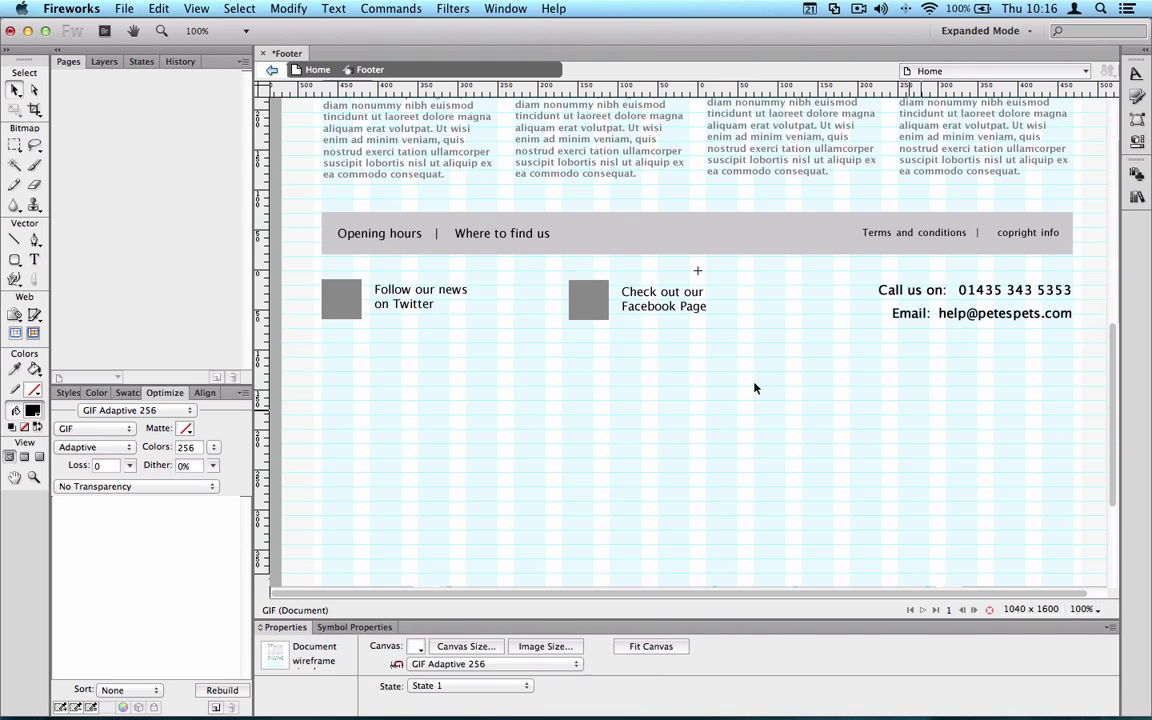
{"action": "left_click", "coordinate": [277, 69]}
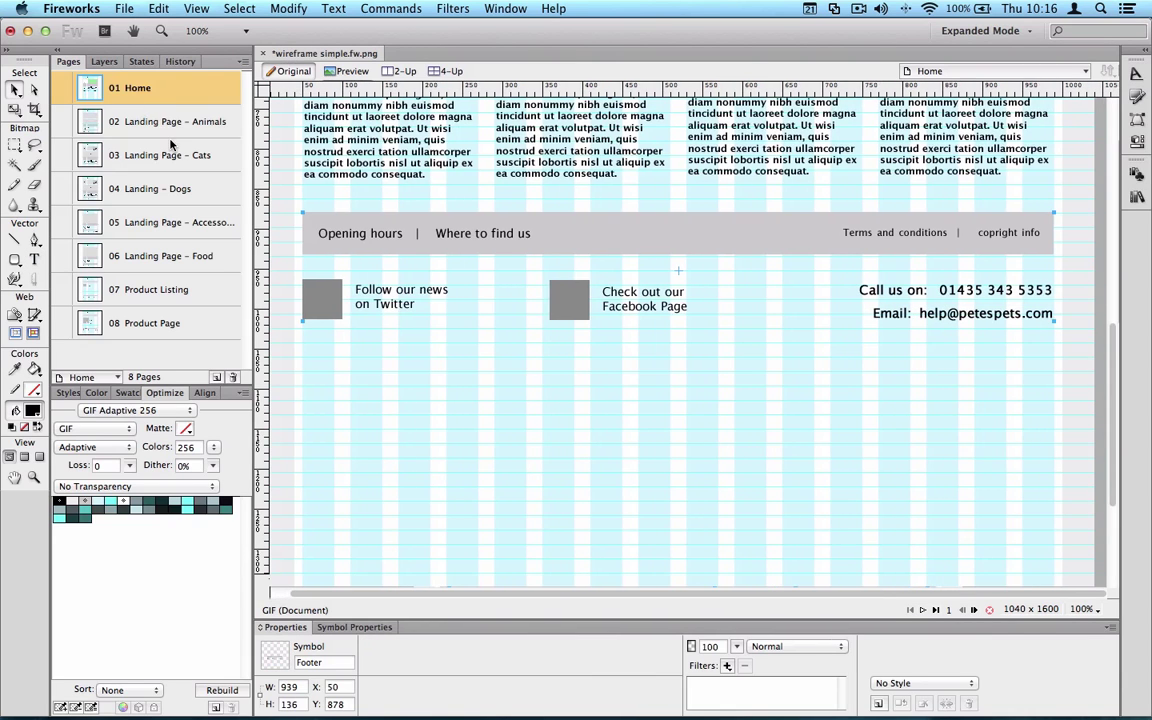
Verify the updated footer e-mail on the Cats, Food and Product Page layouts.
{"action": "left_click", "coordinate": [170, 147]}
{"action": "scroll", "coordinate": [589, 211], "scroll_direction": "down", "scroll_amount": 4}
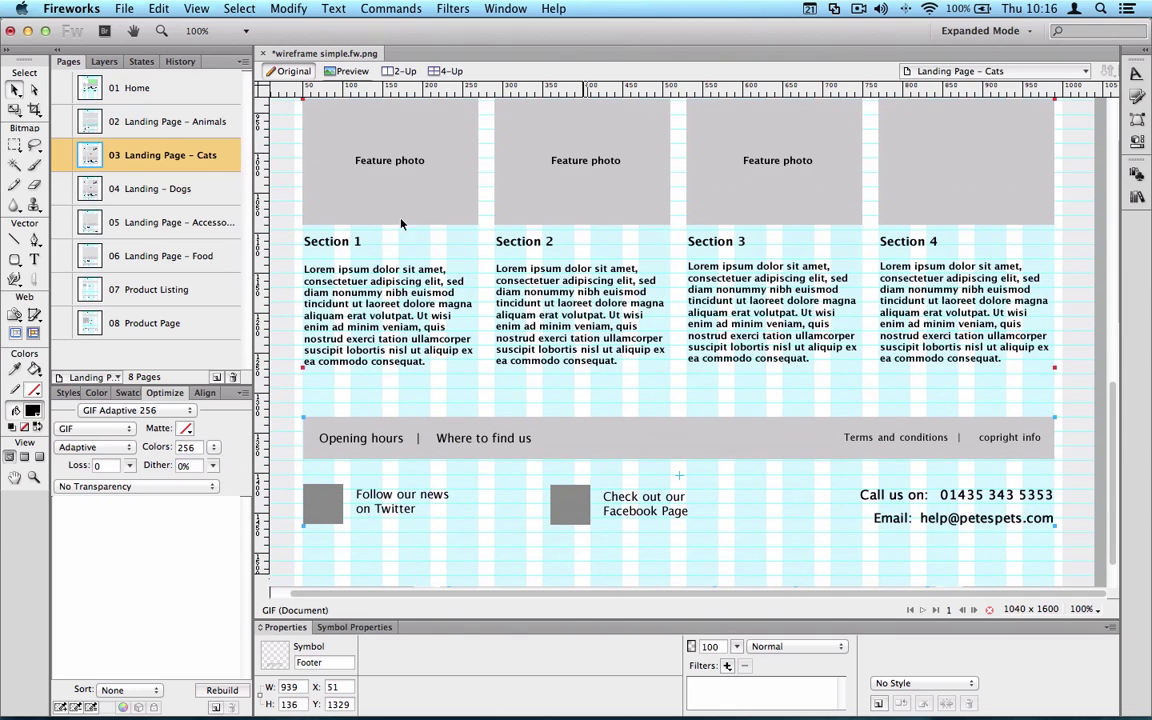
{"action": "left_click", "coordinate": [155, 255]}
{"action": "left_click", "coordinate": [173, 320]}
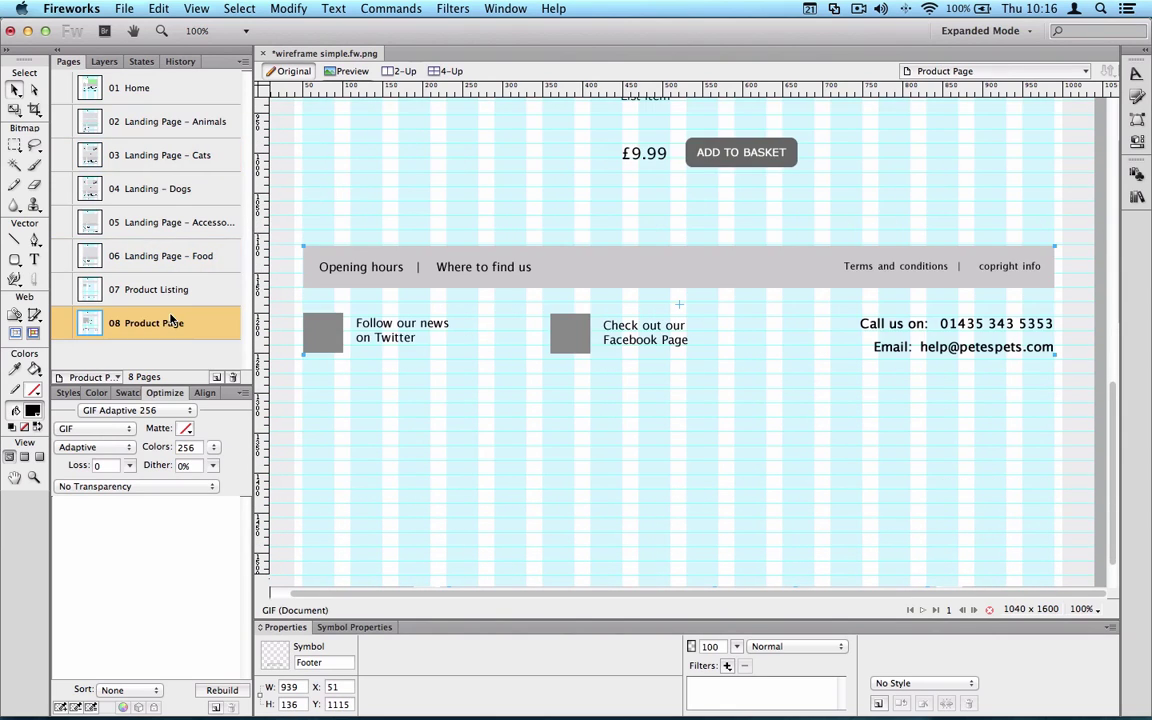
{"action": "scroll", "coordinate": [436, 281], "scroll_direction": "up", "scroll_amount": 15}
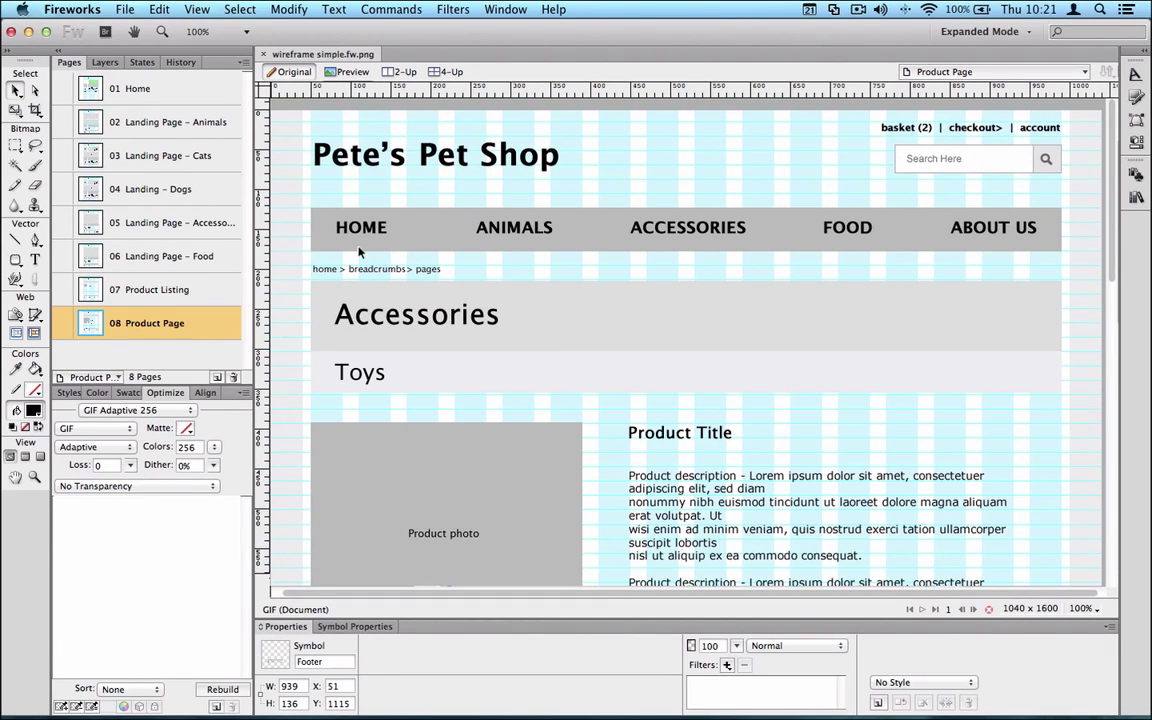
On the Home page, draw a web slice over the HOME navigation button and position it.
{"action": "left_click", "coordinate": [144, 90]}
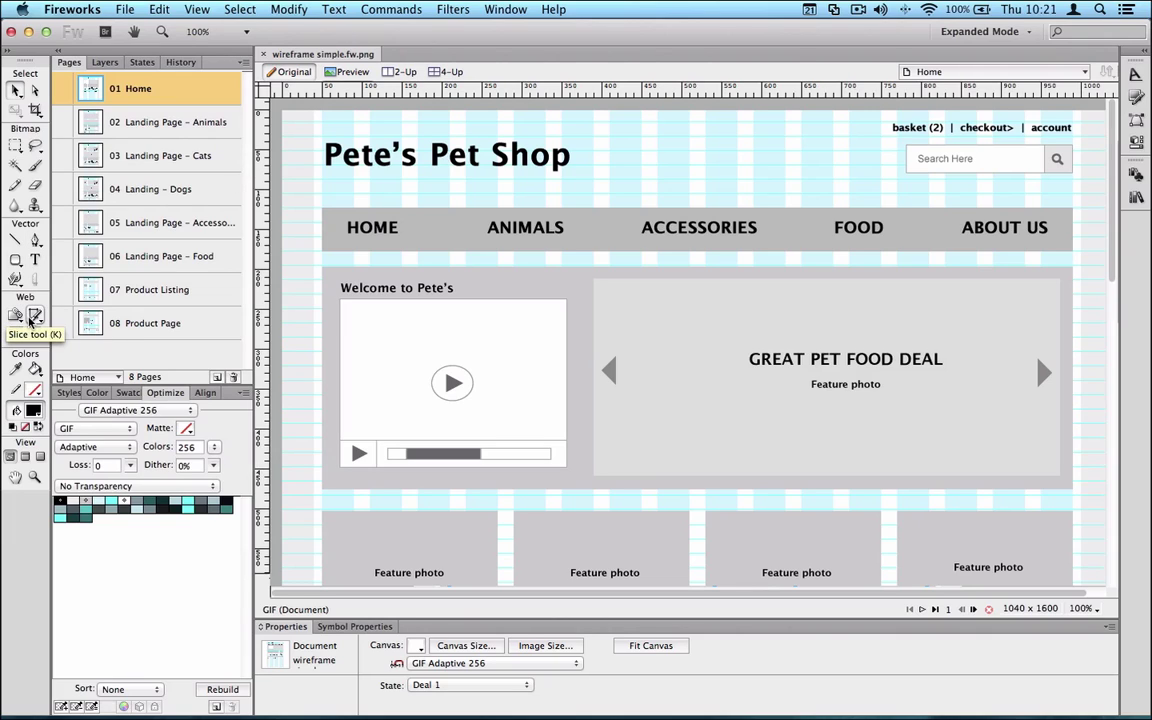
{"action": "left_click", "coordinate": [35, 316]}
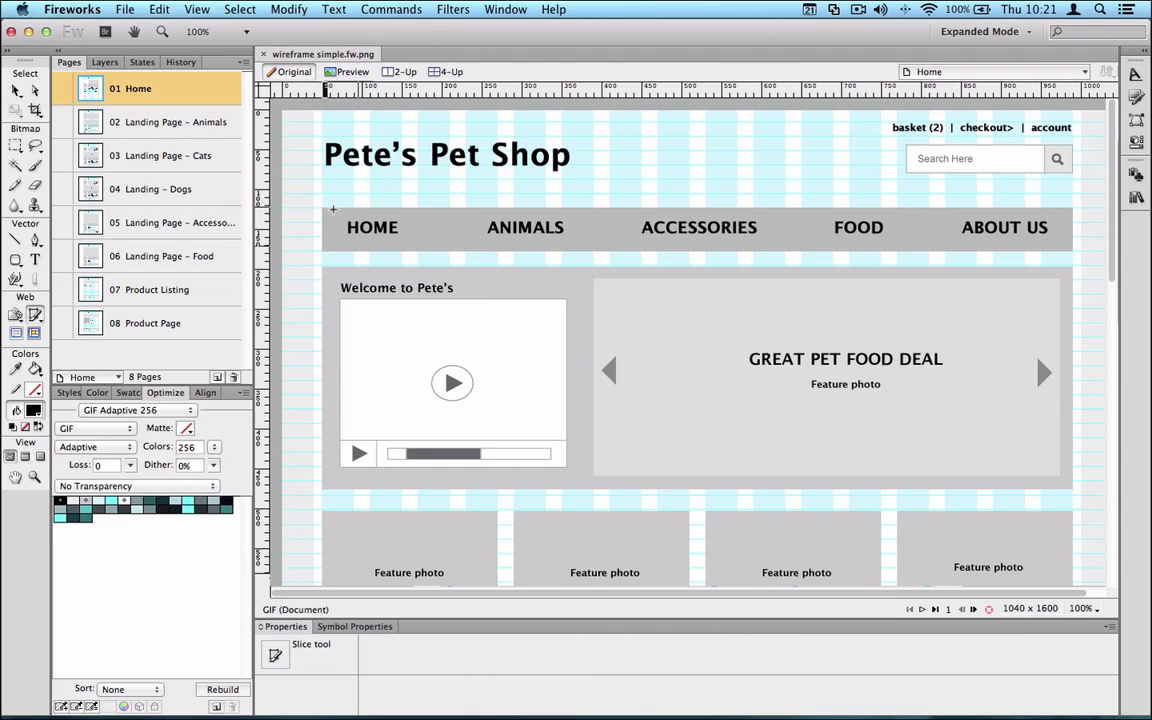
{"action": "left_click_drag", "start_coordinate": [323, 209], "coordinate": [397, 230]}
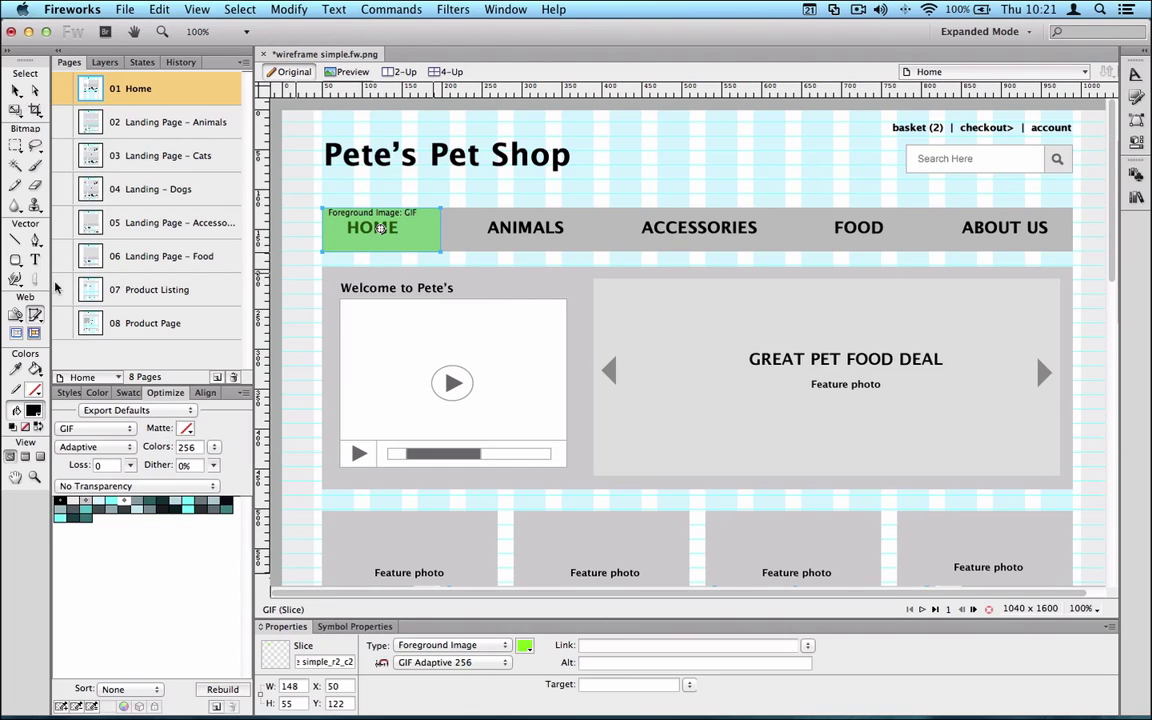
{"action": "left_click", "coordinate": [15, 90]}
{"action": "mouse_move", "coordinate": [413, 220]}
{"action": "left_mouse_down"}
{"action": "mouse_move", "coordinate": [436, 243]}
{"action": "mouse_move", "coordinate": [438, 216]}
{"action": "mouse_move", "coordinate": [417, 229]}
{"action": "left_mouse_up"}
{"action": "left_click", "coordinate": [105, 62]}
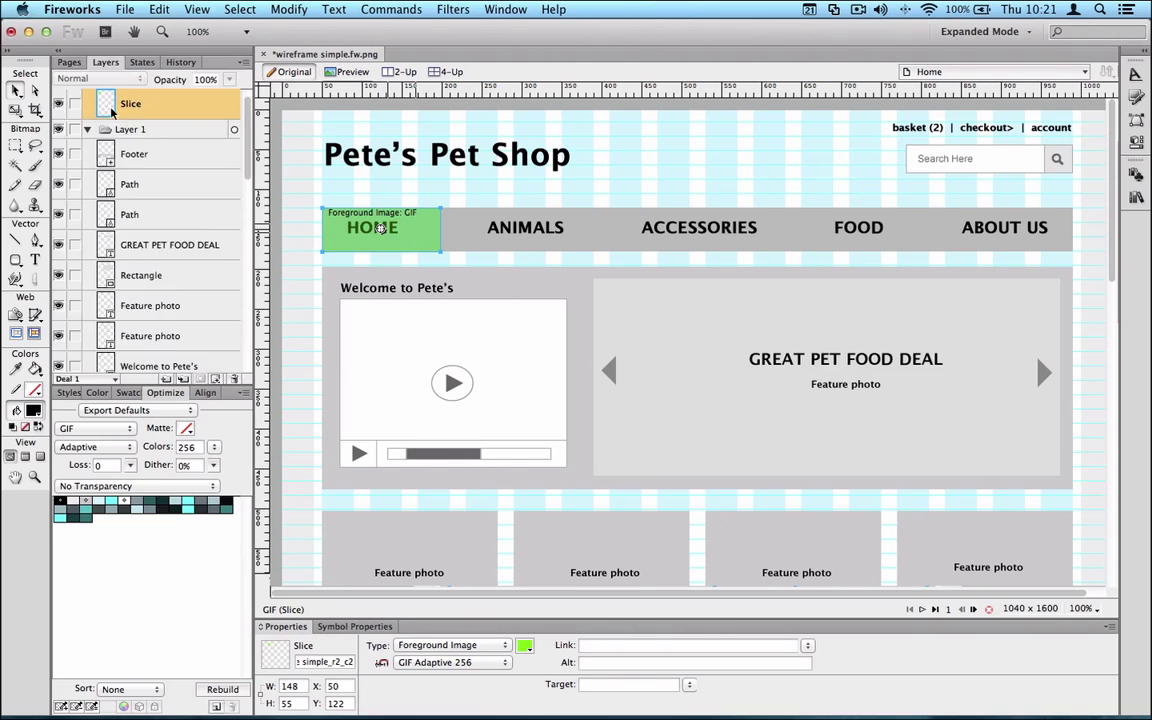
Set the HOME slice's Link to Home.htm in the Properties panel.
{"action": "scroll", "coordinate": [108, 128], "scroll_direction": "up", "scroll_amount": 1}
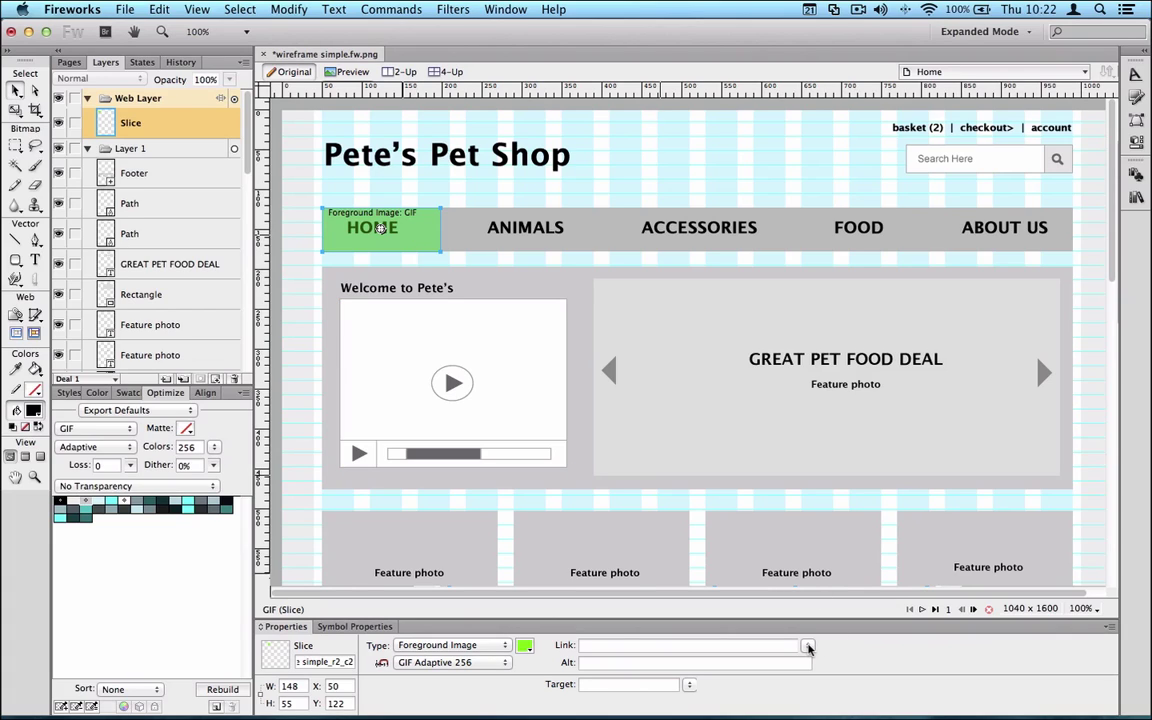
{"action": "left_click", "coordinate": [809, 647]}
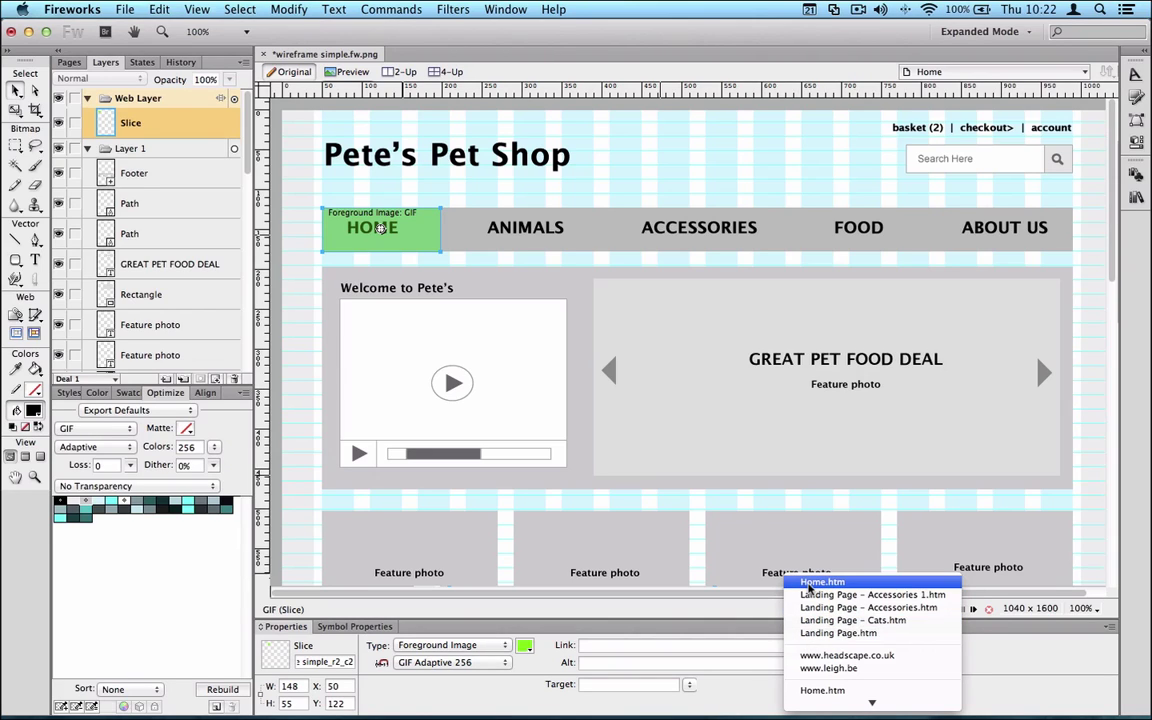
{"action": "left_click", "coordinate": [822, 582]}
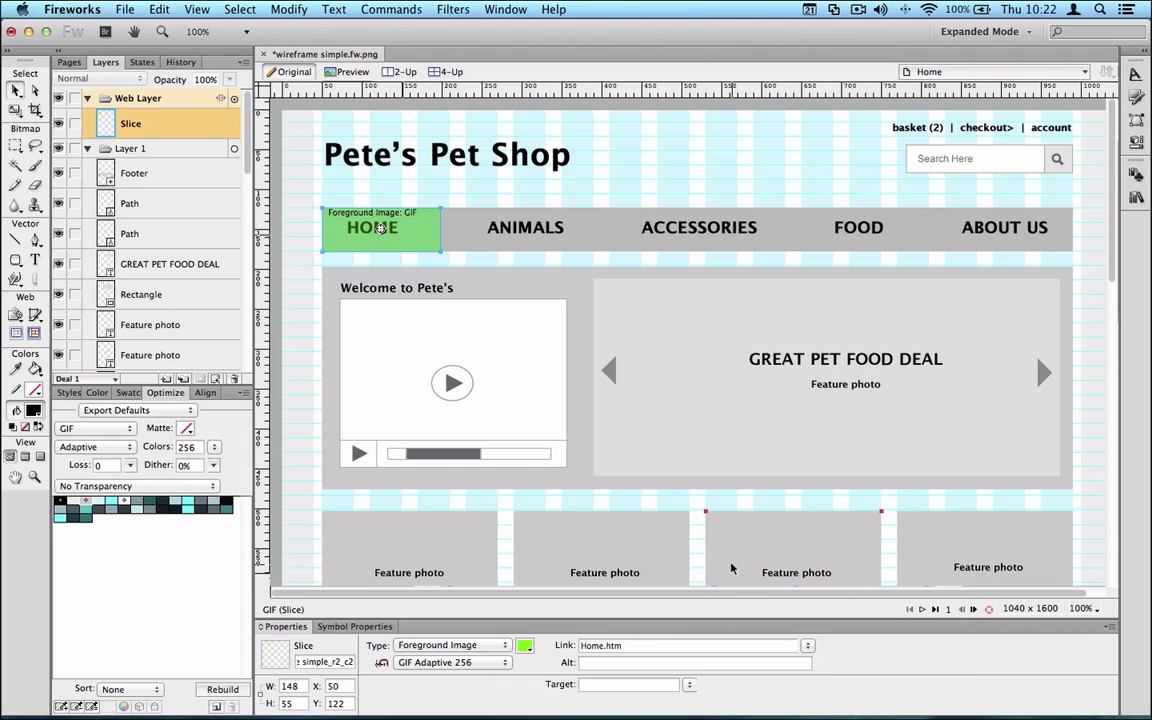
{"action": "scroll", "coordinate": [502, 250], "scroll_direction": "right", "scroll_amount": 1}
{"action": "scroll", "coordinate": [502, 250], "scroll_direction": "down", "scroll_amount": 1}
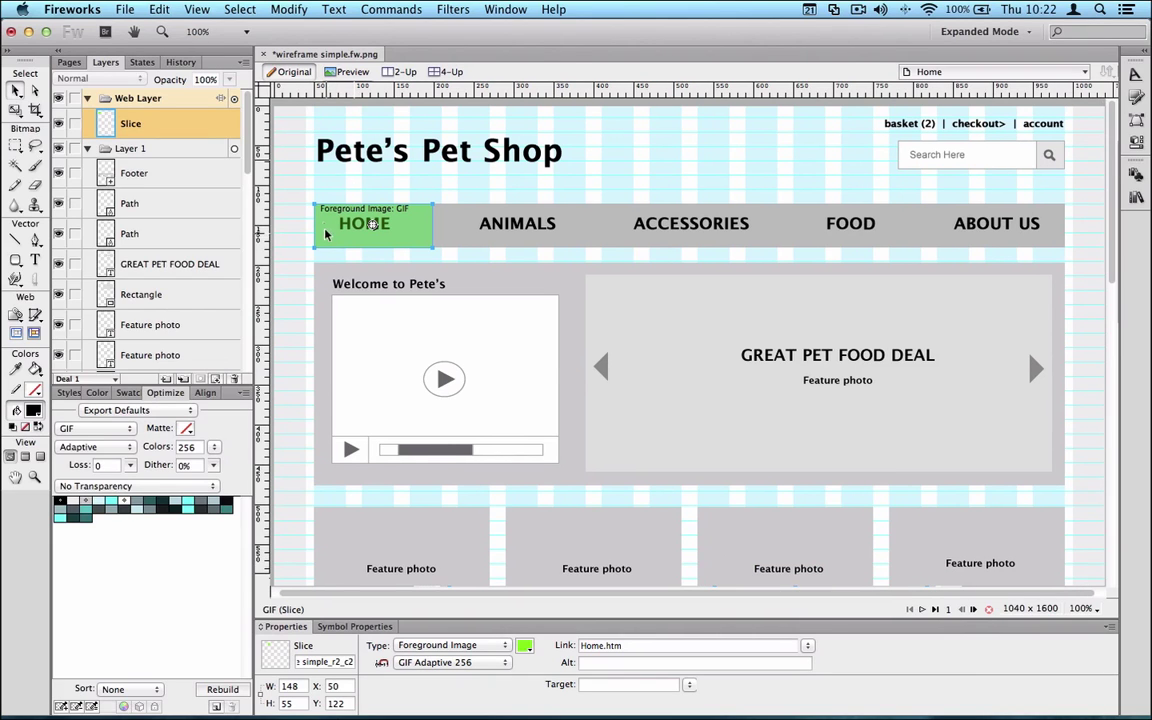
Copy the HOME slice onto the Pete's Pet Shop logo and stretch it to 340 px wide.
{"action": "left_click_drag", "start_coordinate": [340, 234], "coordinate": [393, 148]}
{"action": "right_click", "coordinate": [392, 148]}
{"action": "key", "text": "Escape"}
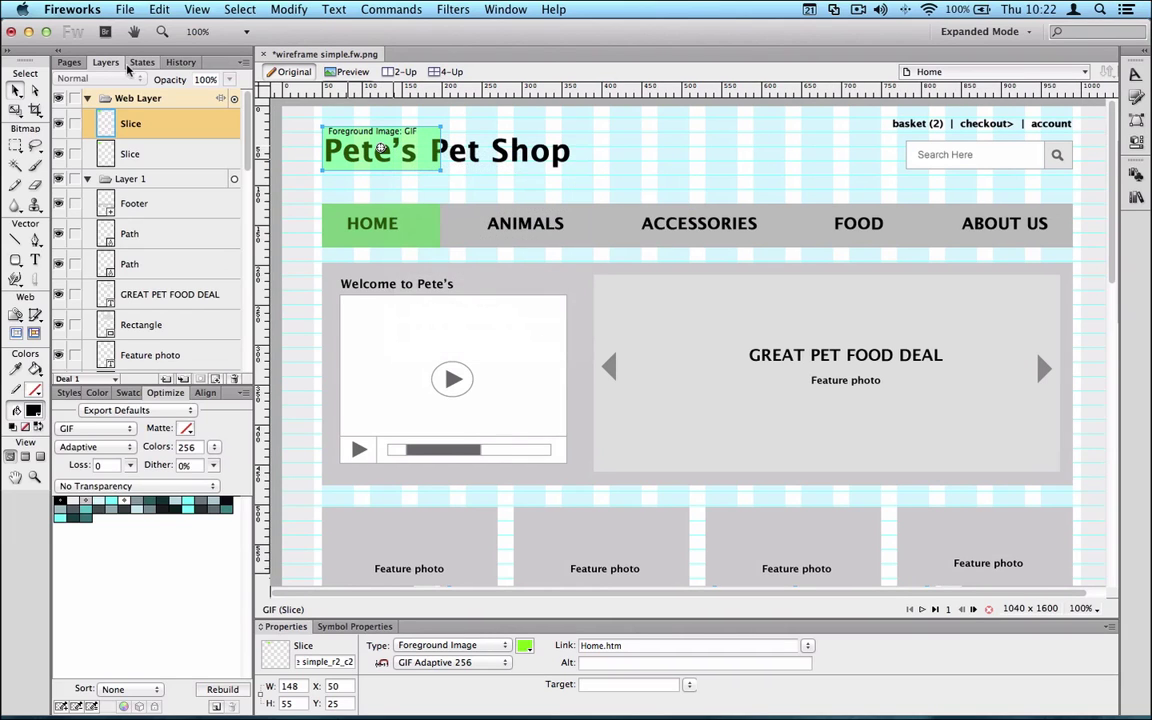
{"action": "left_click", "coordinate": [159, 9]}
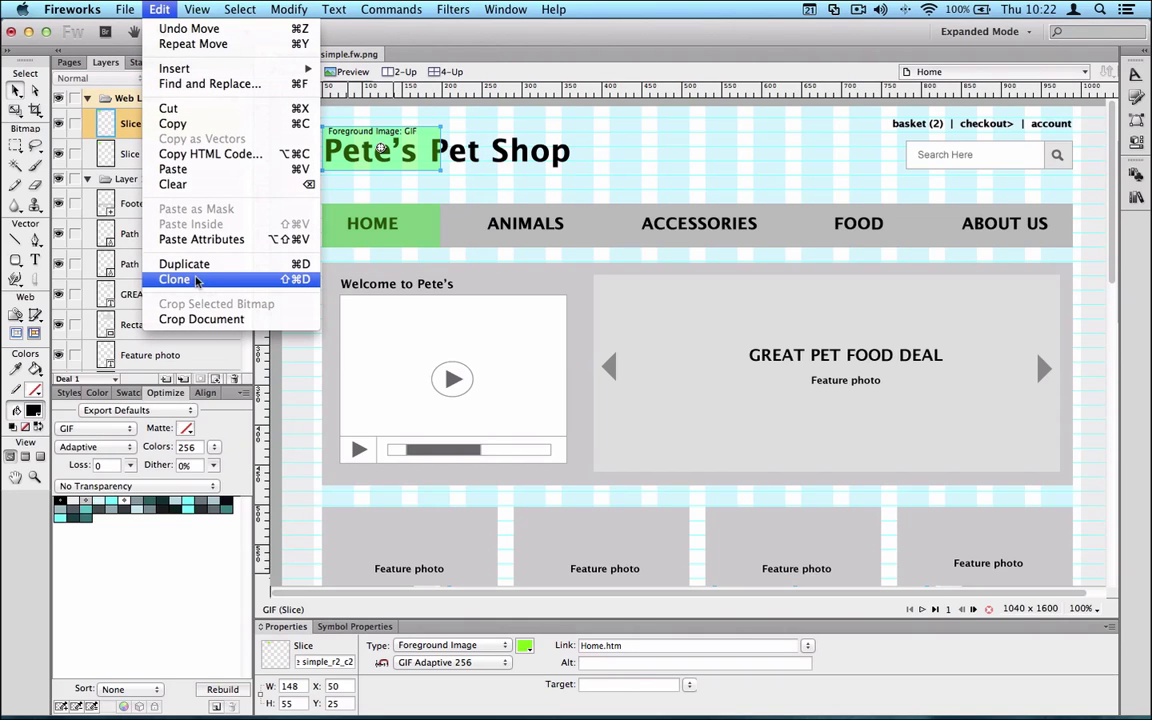
{"action": "left_click", "coordinate": [357, 142]}
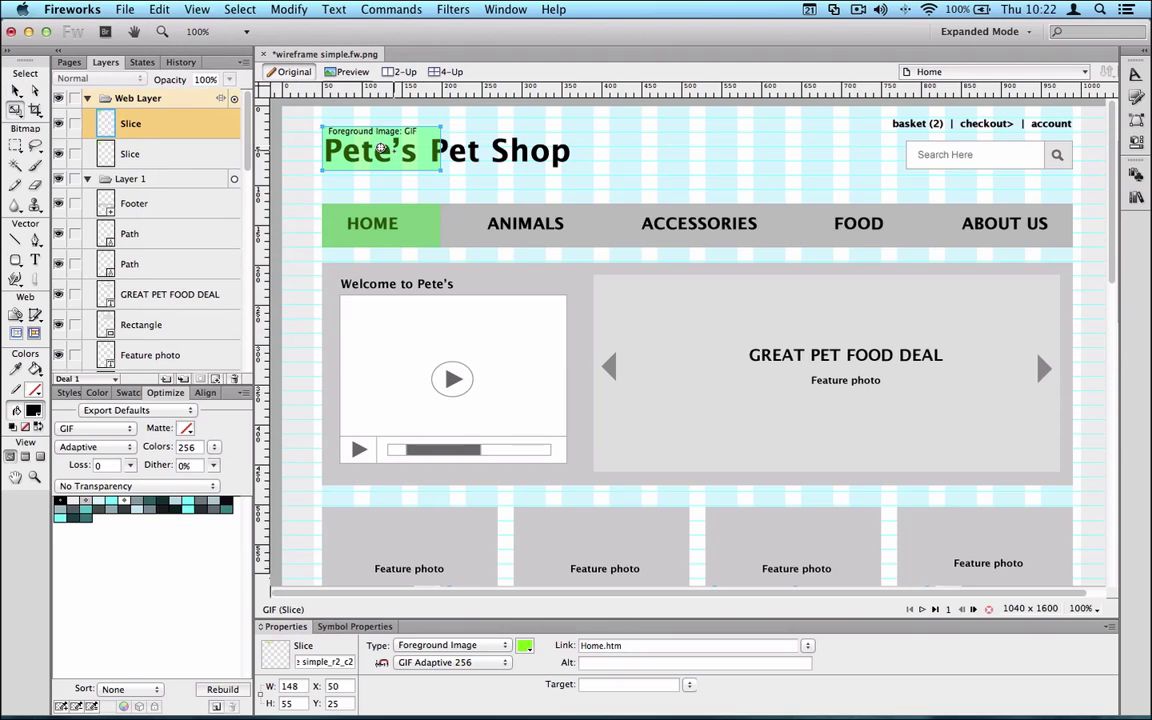
{"action": "left_click_drag", "start_coordinate": [441, 148], "coordinate": [594, 148]}
{"action": "key", "text": "v"}
{"action": "left_click", "coordinate": [270, 11]}
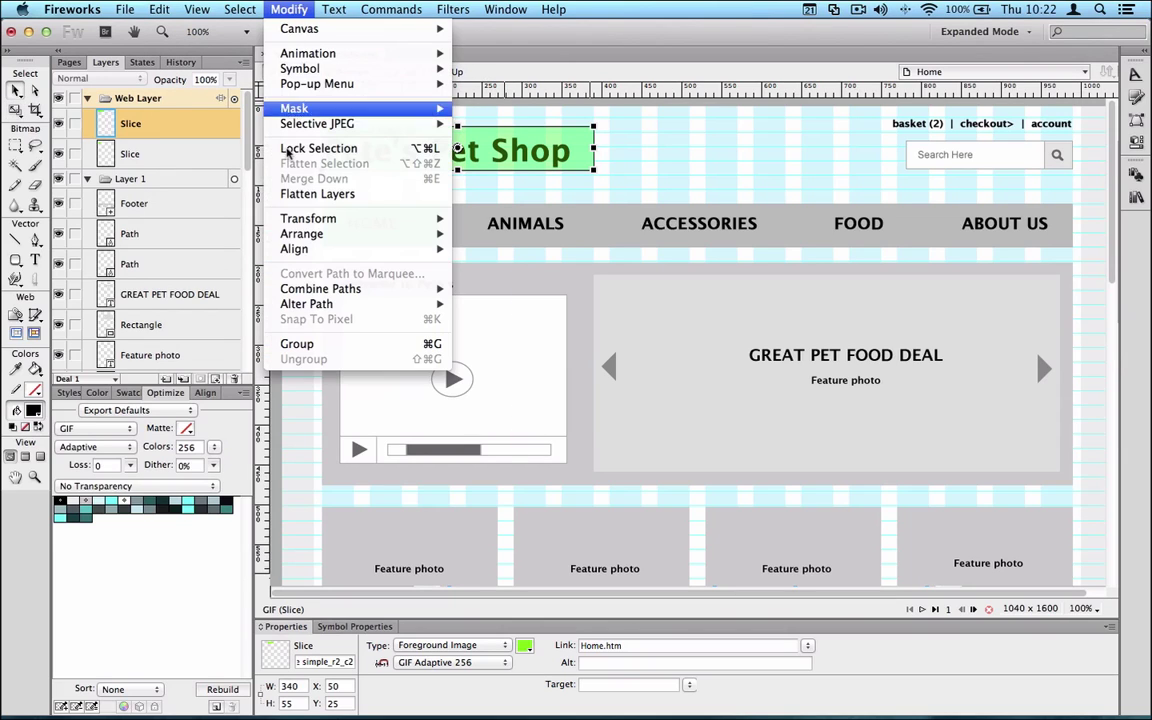
{"action": "mouse_move", "coordinate": [310, 218]}
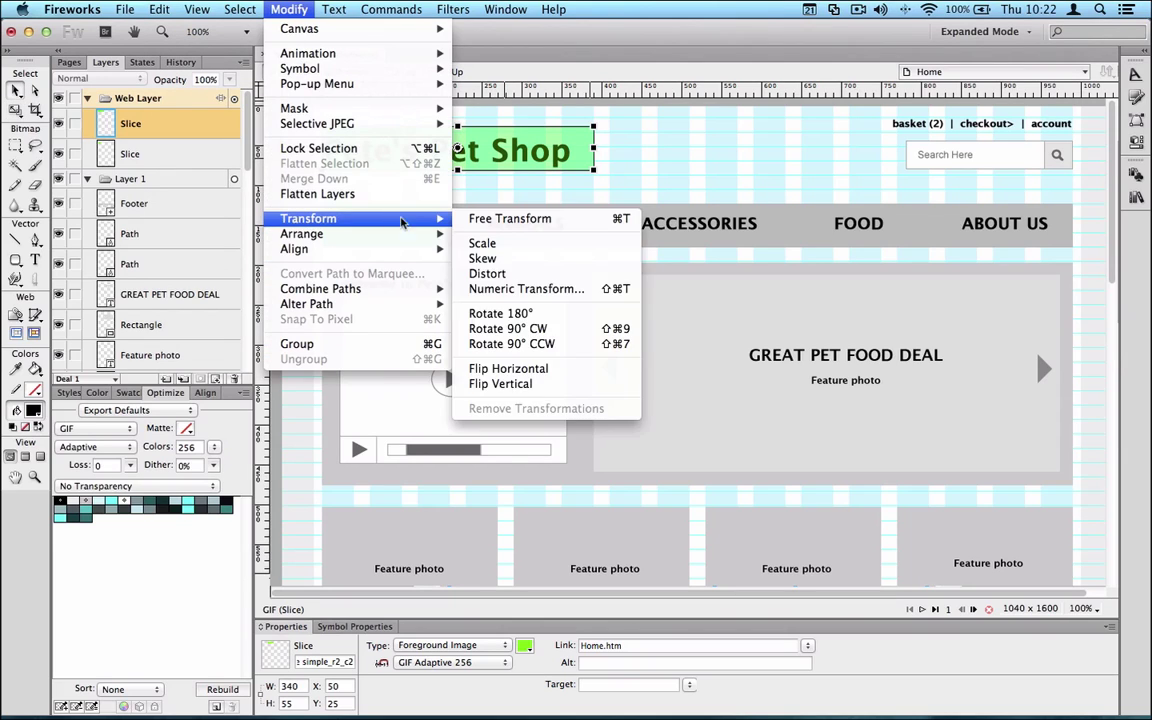
{"action": "left_click", "coordinate": [511, 219]}
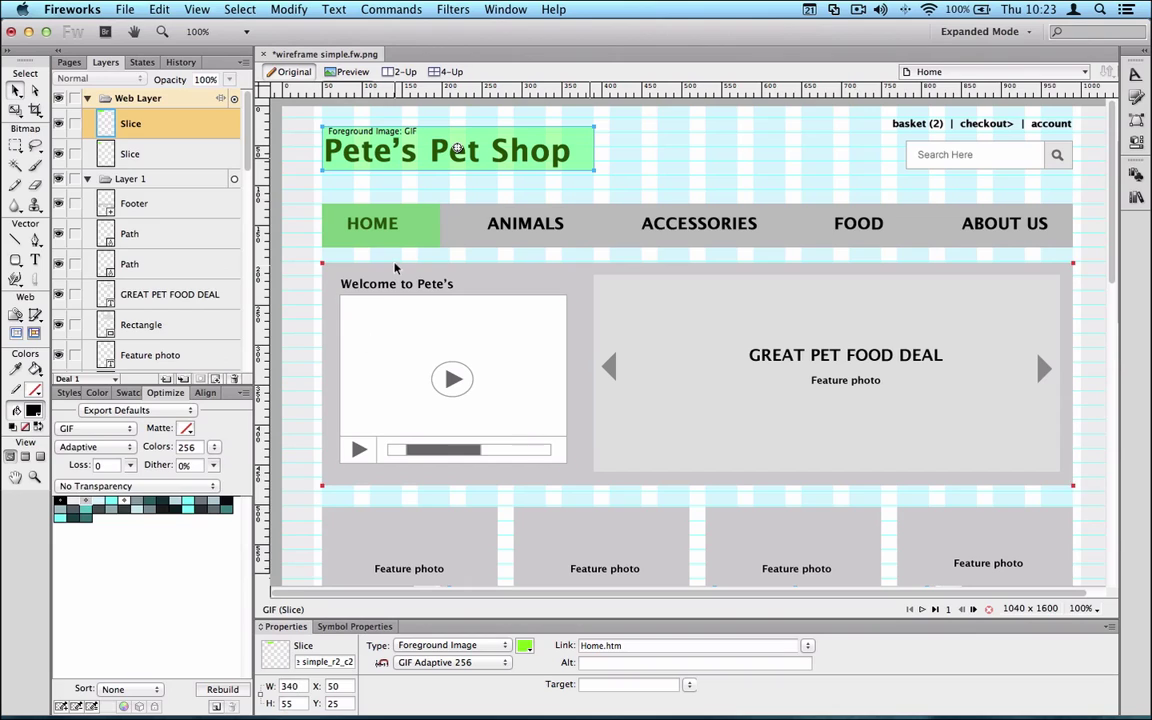
Copy the HOME slice across onto the ANIMALS button.
{"action": "left_click", "coordinate": [345, 213]}
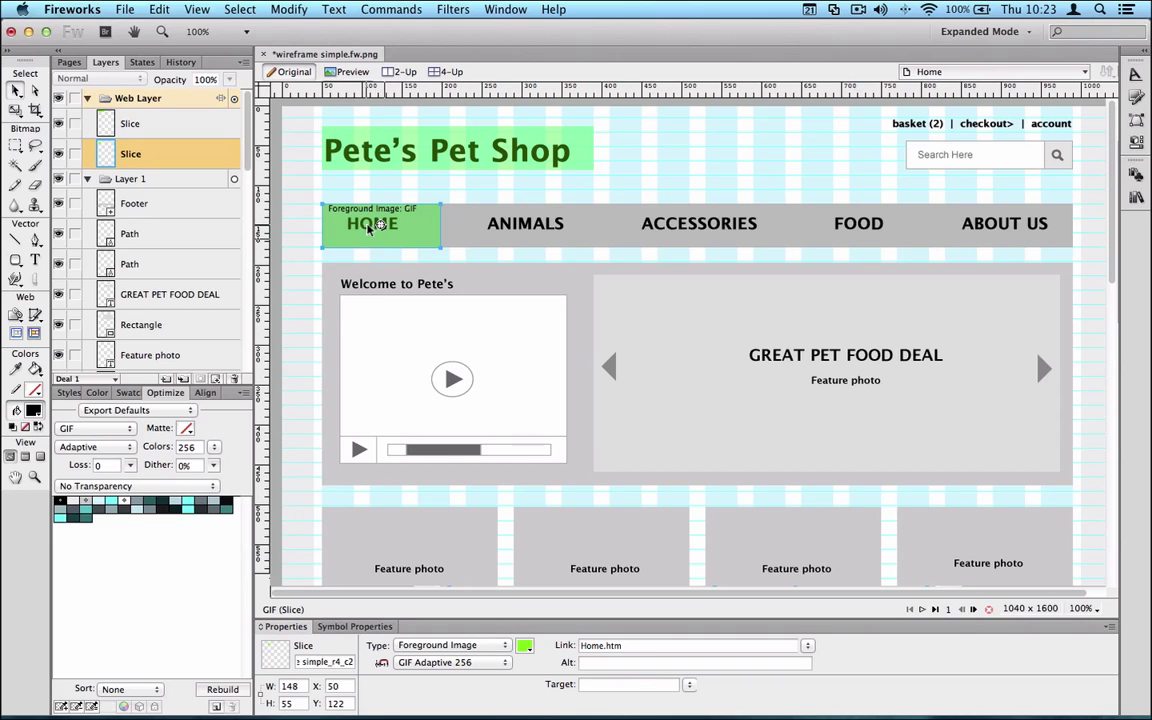
{"action": "left_click_drag", "start_coordinate": [386, 230], "coordinate": [502, 224]}
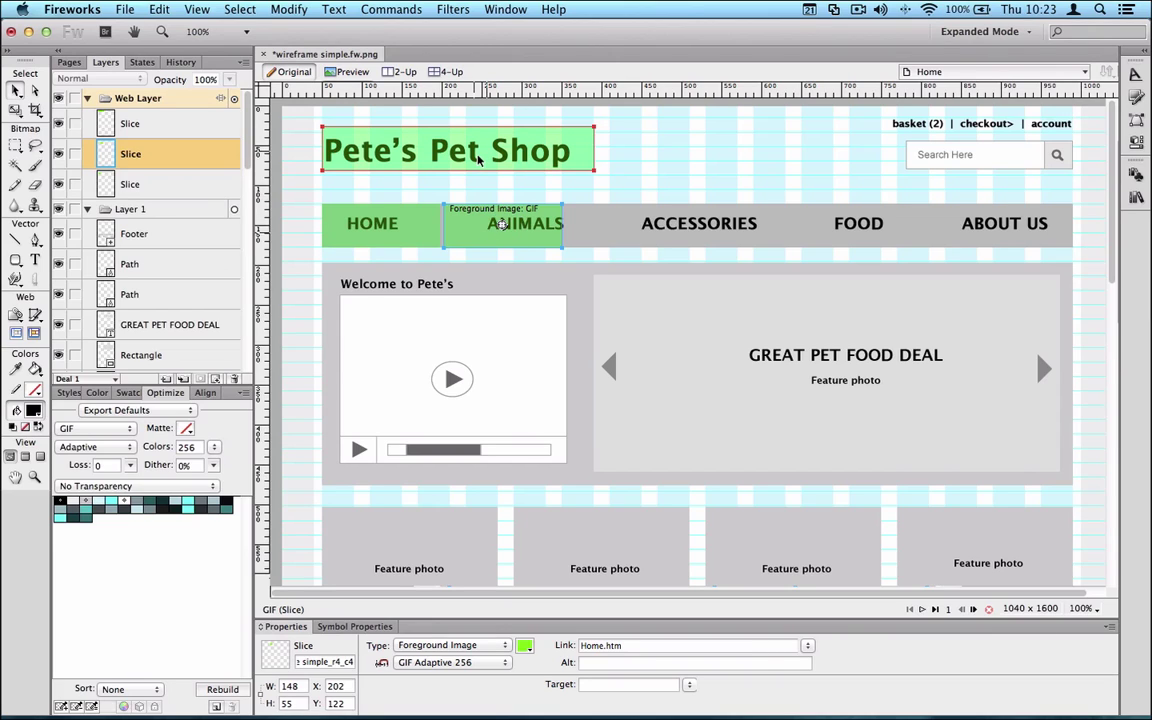
{"action": "left_click", "coordinate": [455, 148]}
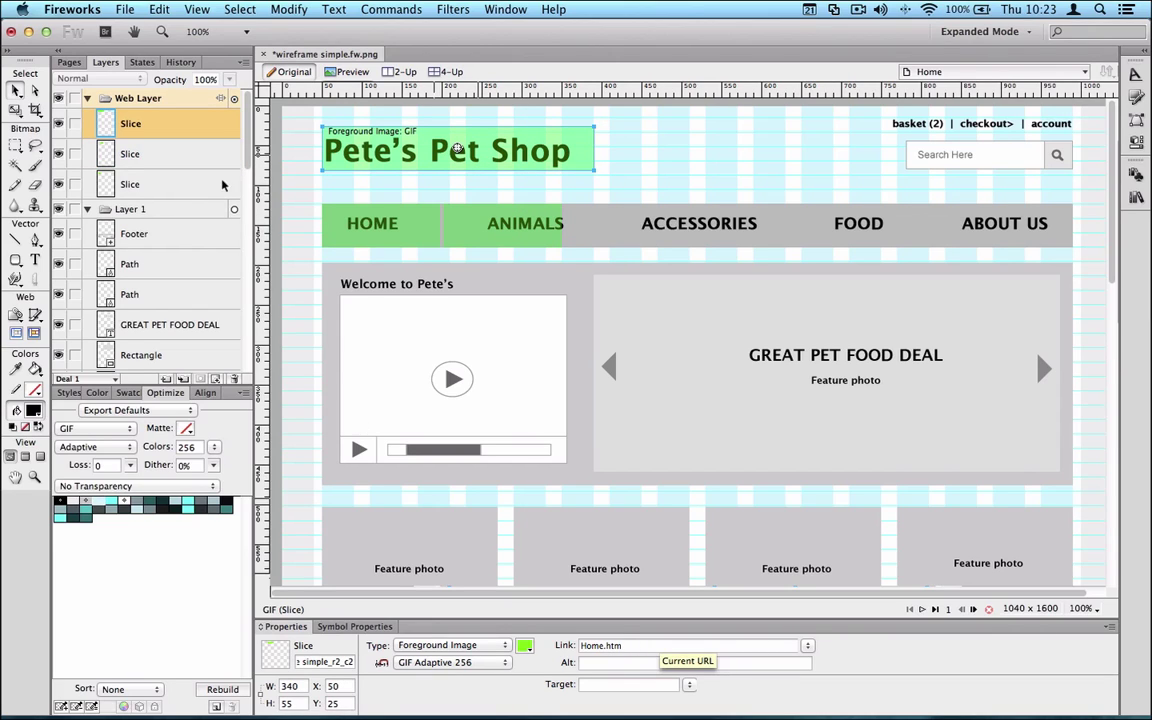
{"action": "left_click", "coordinate": [70, 62]}
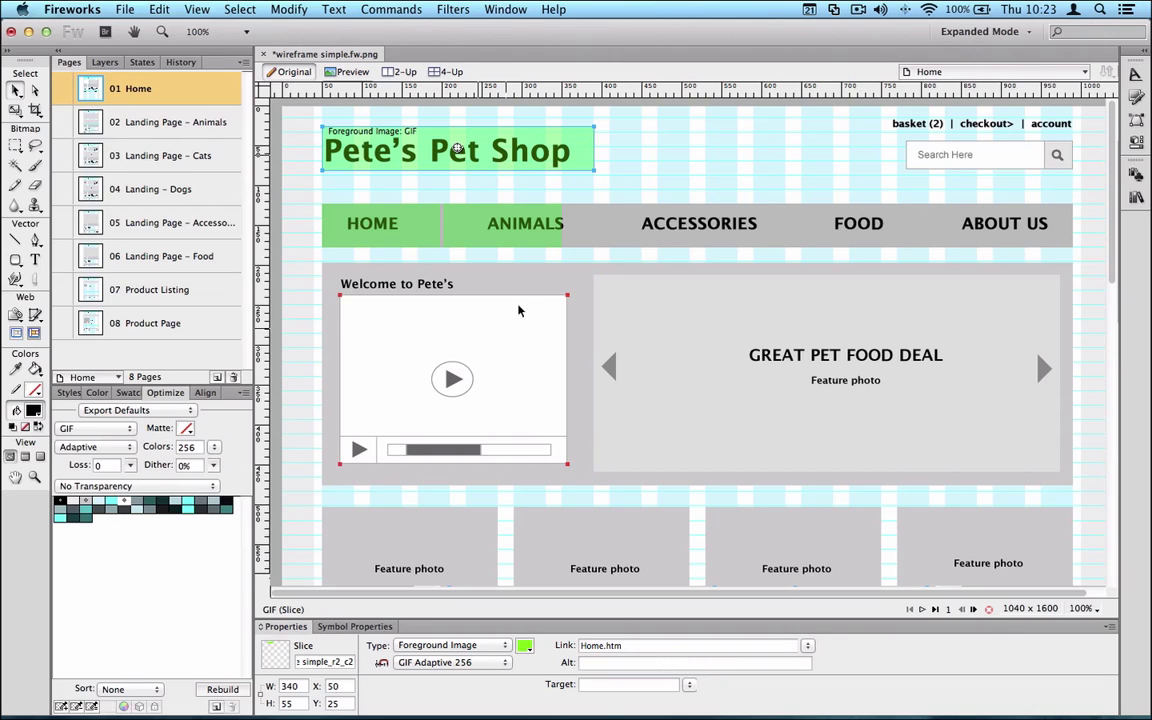
Widen the ANIMALS slice to 188 px and link it to Landing Page - Animals.htm.
{"action": "left_click", "coordinate": [526, 232]}
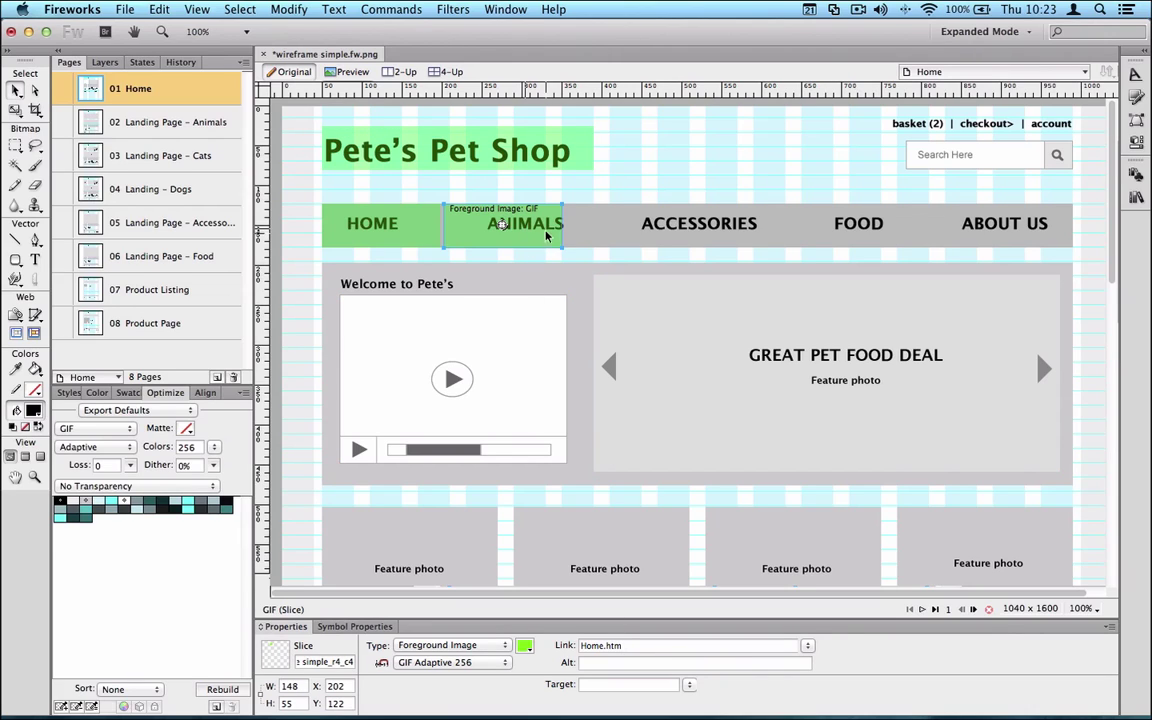
{"action": "key", "text": "q"}
{"action": "left_click_drag", "start_coordinate": [563, 225], "coordinate": [593, 225]}
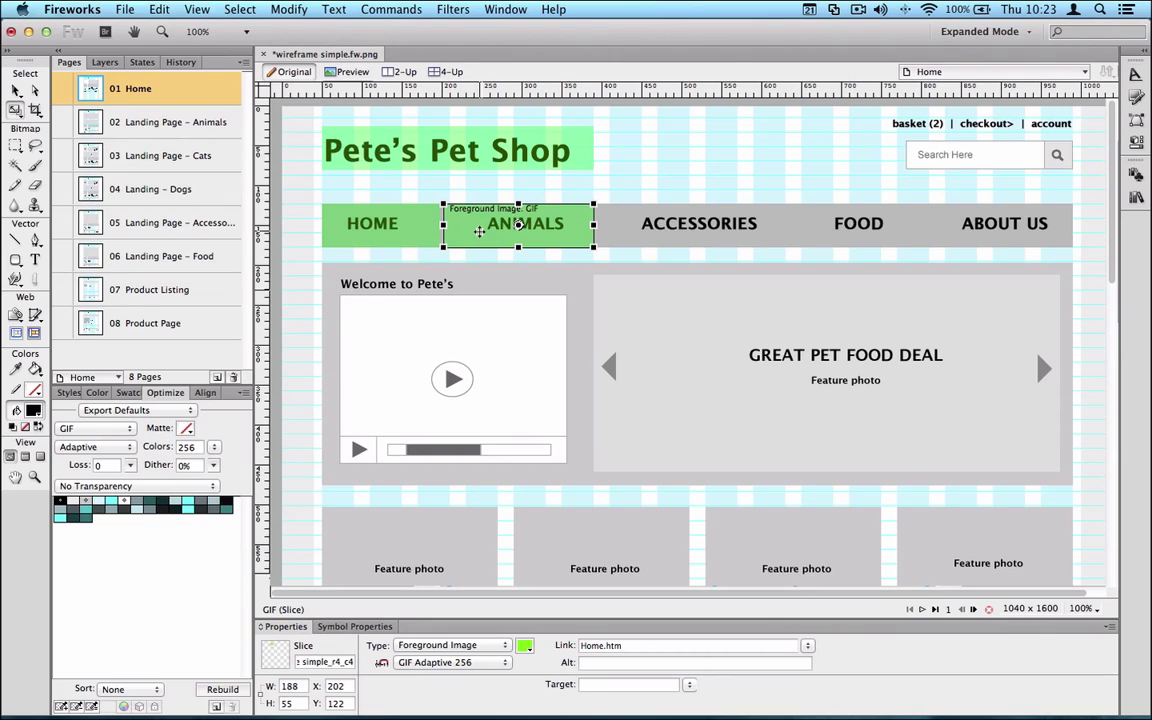
{"action": "key", "text": "v"}
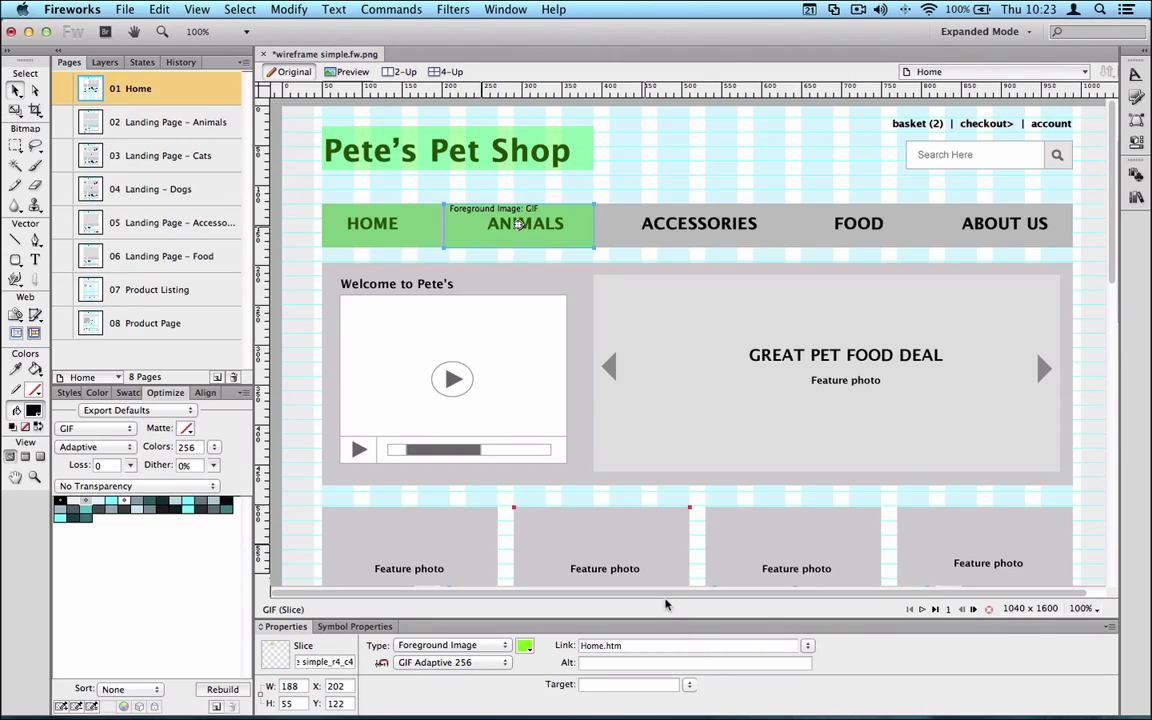
{"action": "left_click", "coordinate": [807, 645]}
{"action": "scroll", "coordinate": [813, 672], "scroll_direction": "down", "scroll_amount": 5}
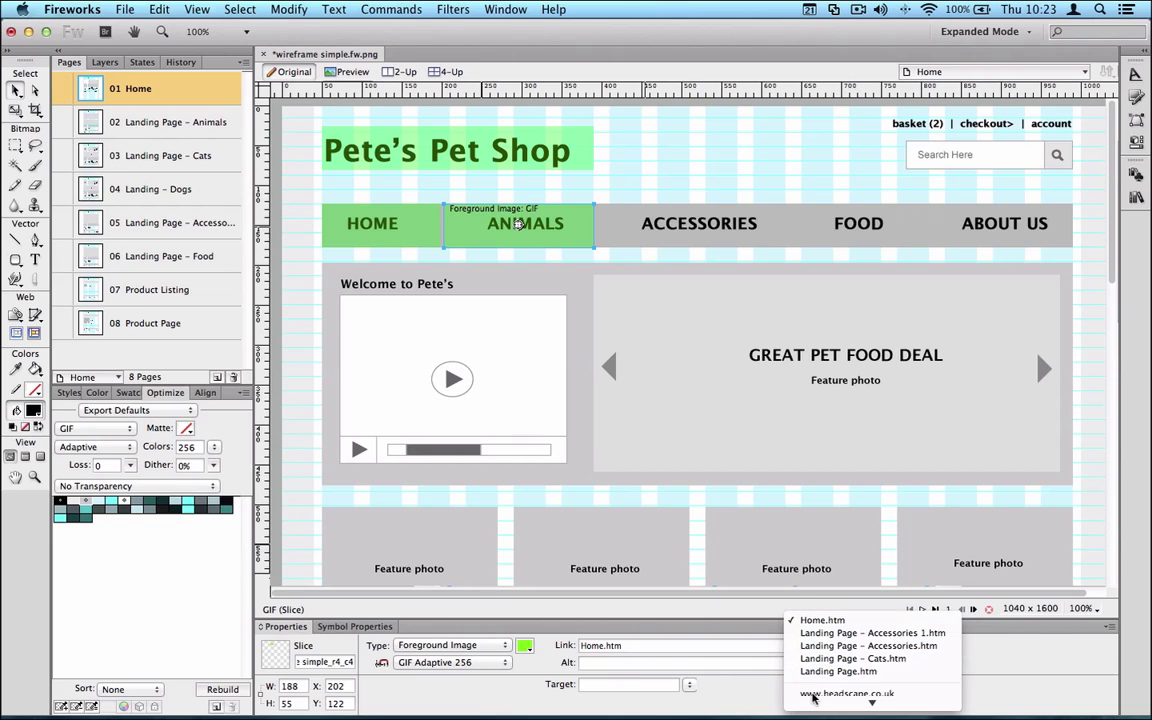
{"action": "scroll", "coordinate": [812, 667], "scroll_direction": "down", "scroll_amount": 1}
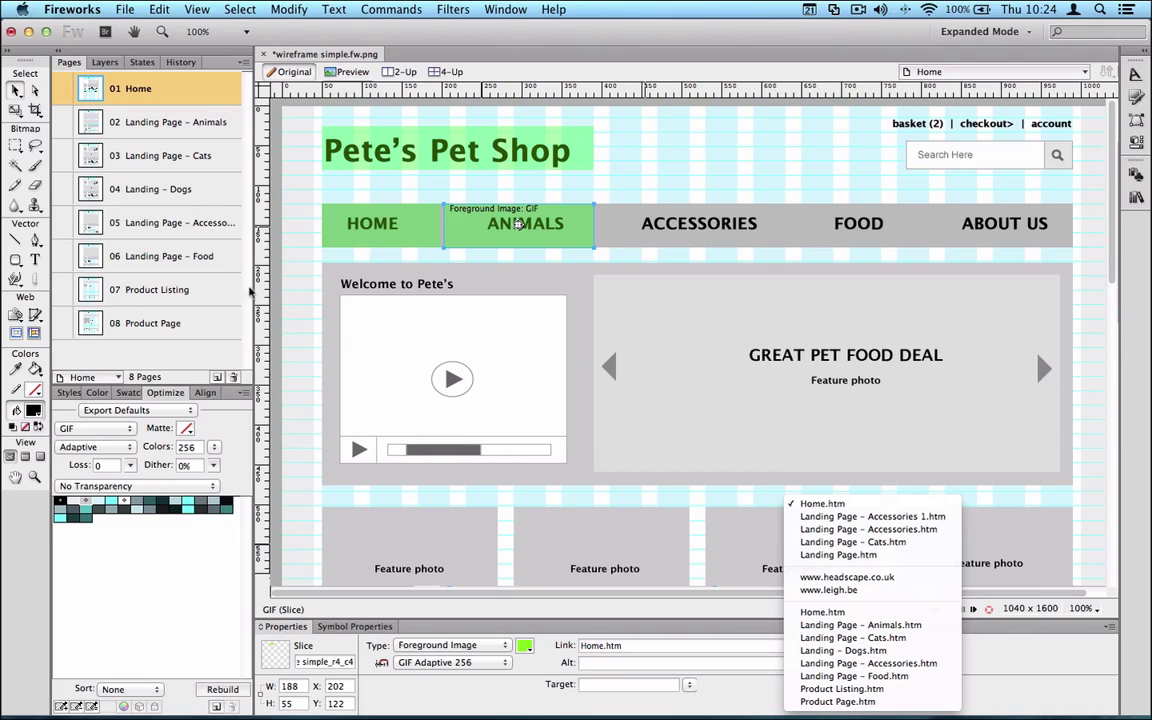
{"action": "left_click", "coordinate": [828, 628]}
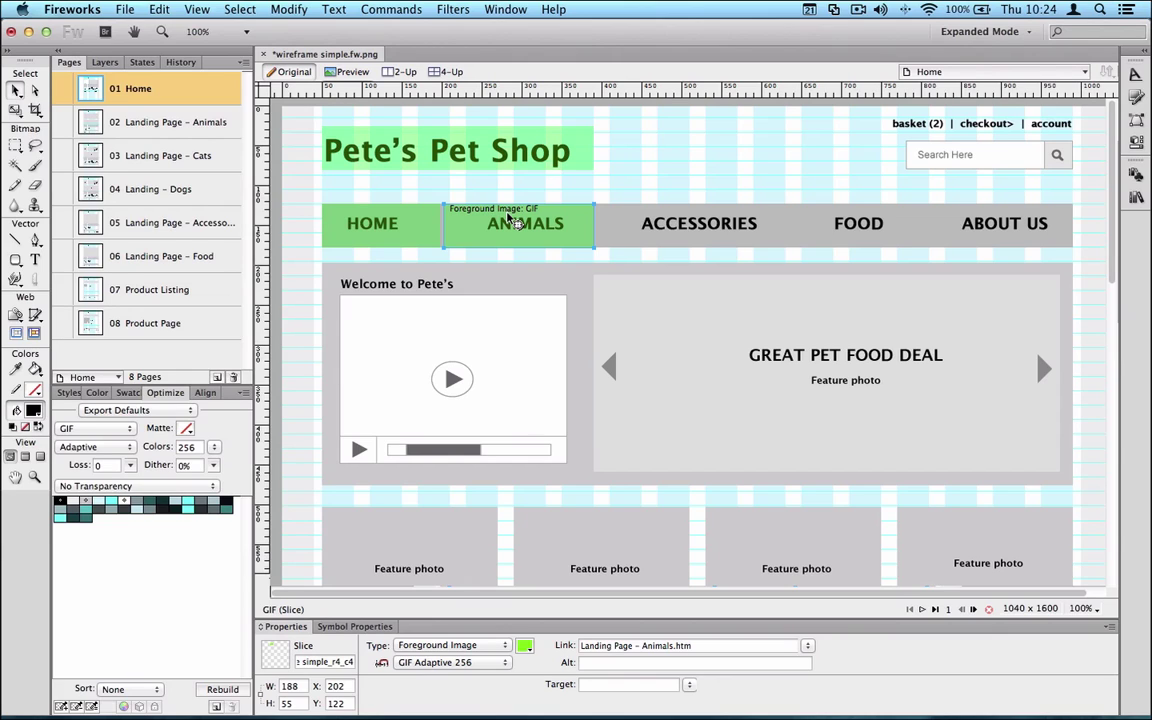
Copy the slice onto ACCESSORIES, widen it to fit, and link it to its landing page.
{"action": "left_click_drag", "start_coordinate": [472, 212], "coordinate": [588, 209]}
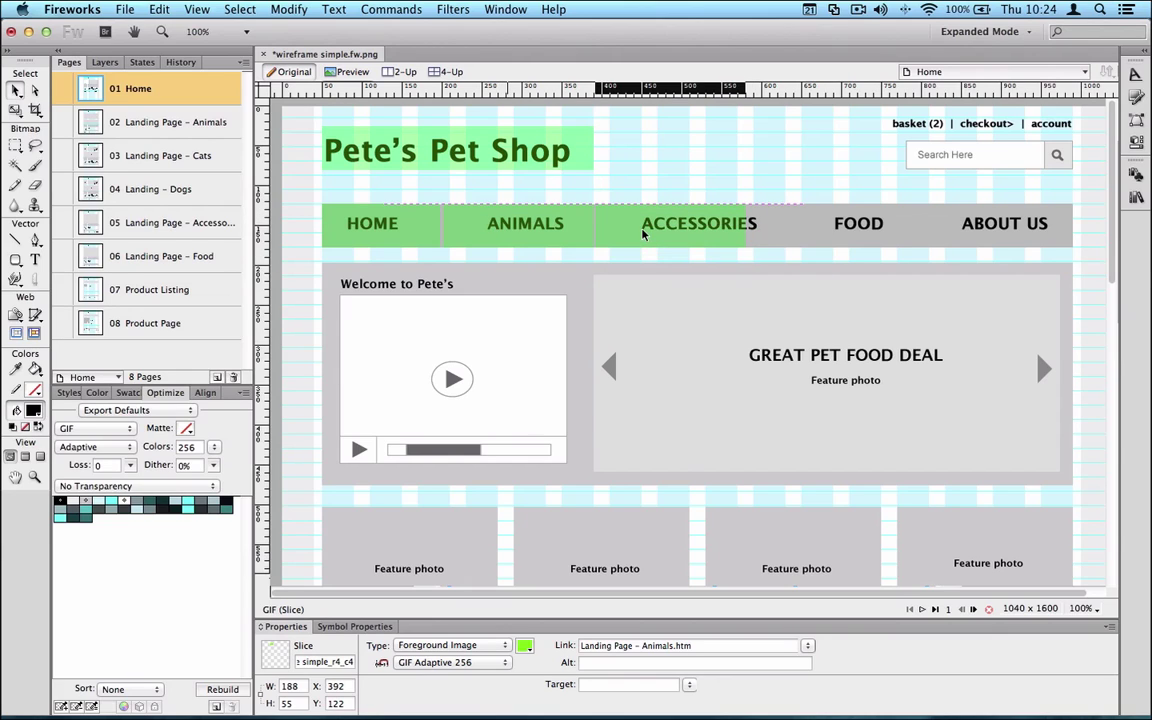
{"action": "key", "text": "q"}
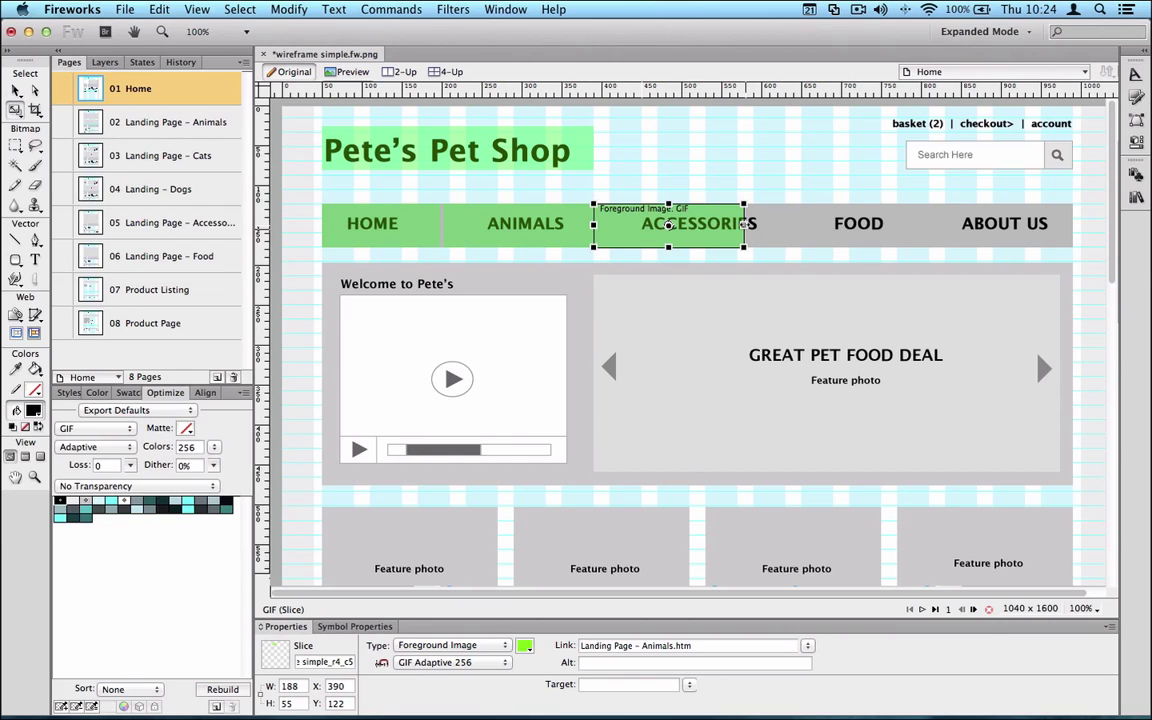
{"action": "left_click_drag", "start_coordinate": [744, 225], "coordinate": [794, 226]}
{"action": "double_click", "coordinate": [700, 215]}
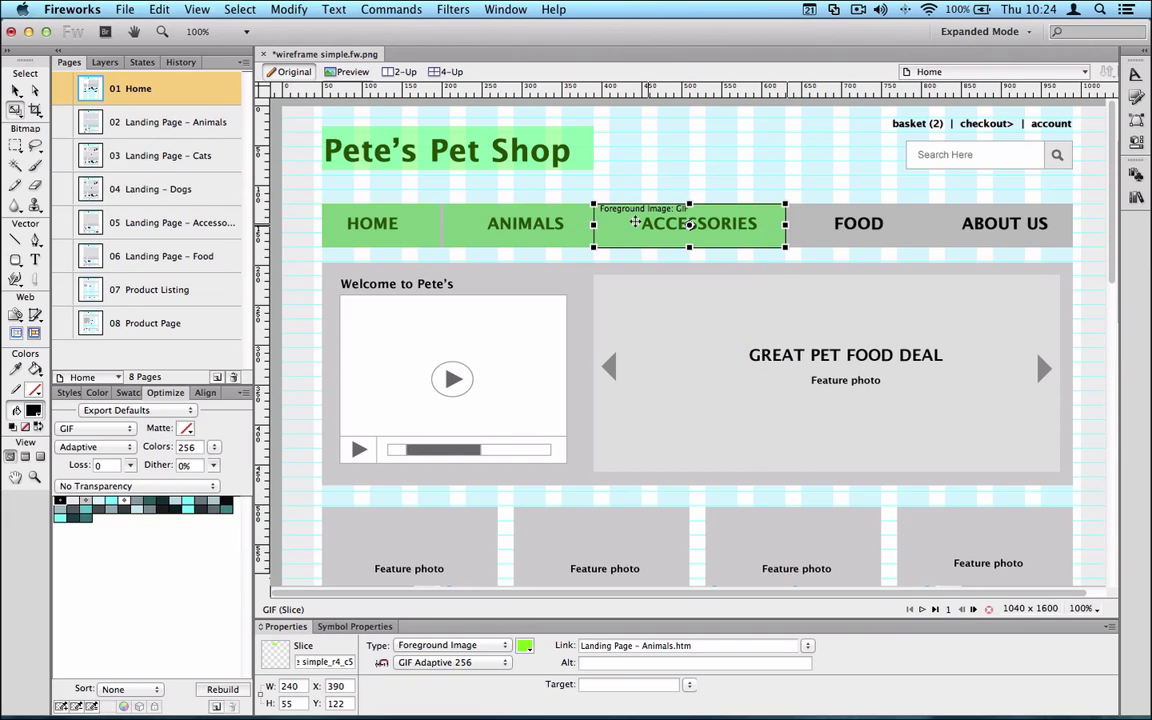
{"action": "left_click", "coordinate": [807, 646]}
{"action": "scroll", "coordinate": [800, 648], "scroll_direction": "down", "scroll_amount": 5}
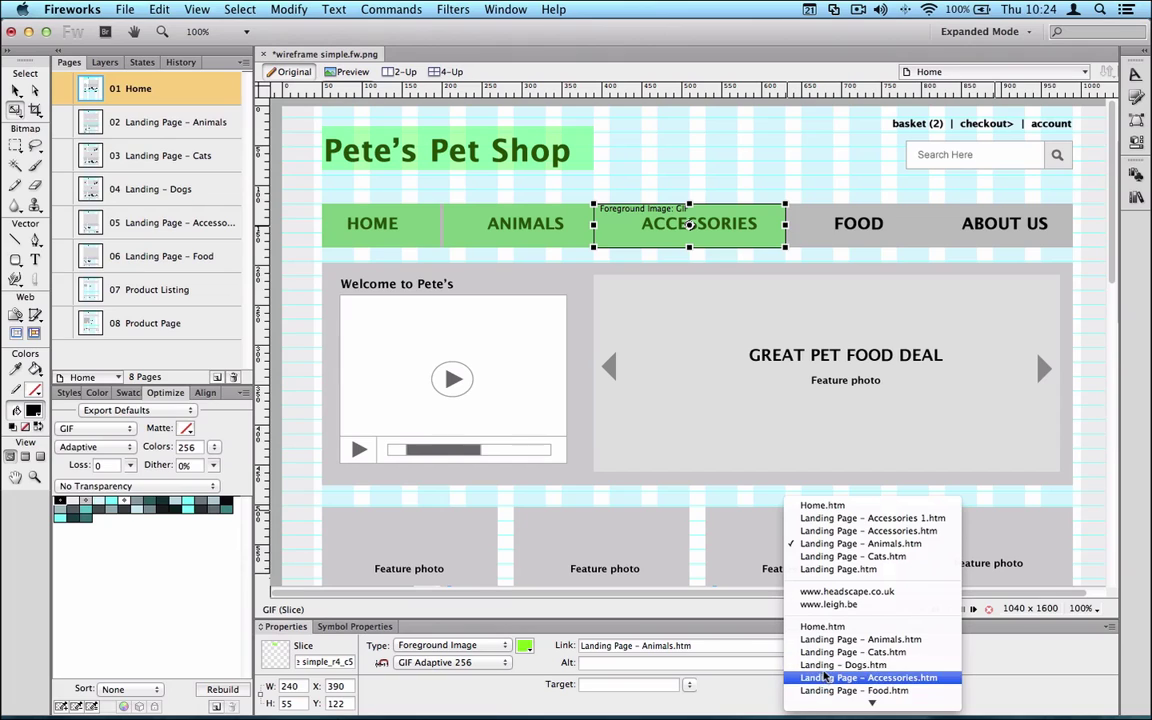
{"action": "left_click", "coordinate": [866, 677]}
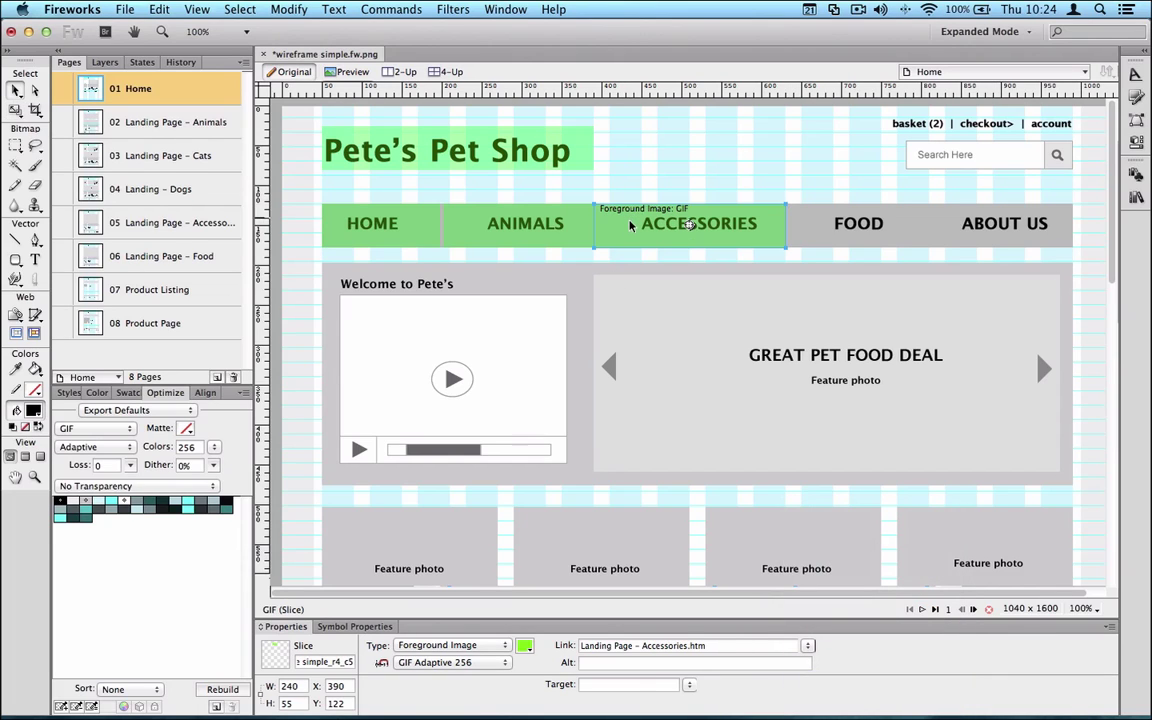
Place a 180 px slice over FOOD, link it to Landing Page - Food.htm, and save.
{"action": "left_click_drag", "start_coordinate": [630, 225], "coordinate": [823, 232]}
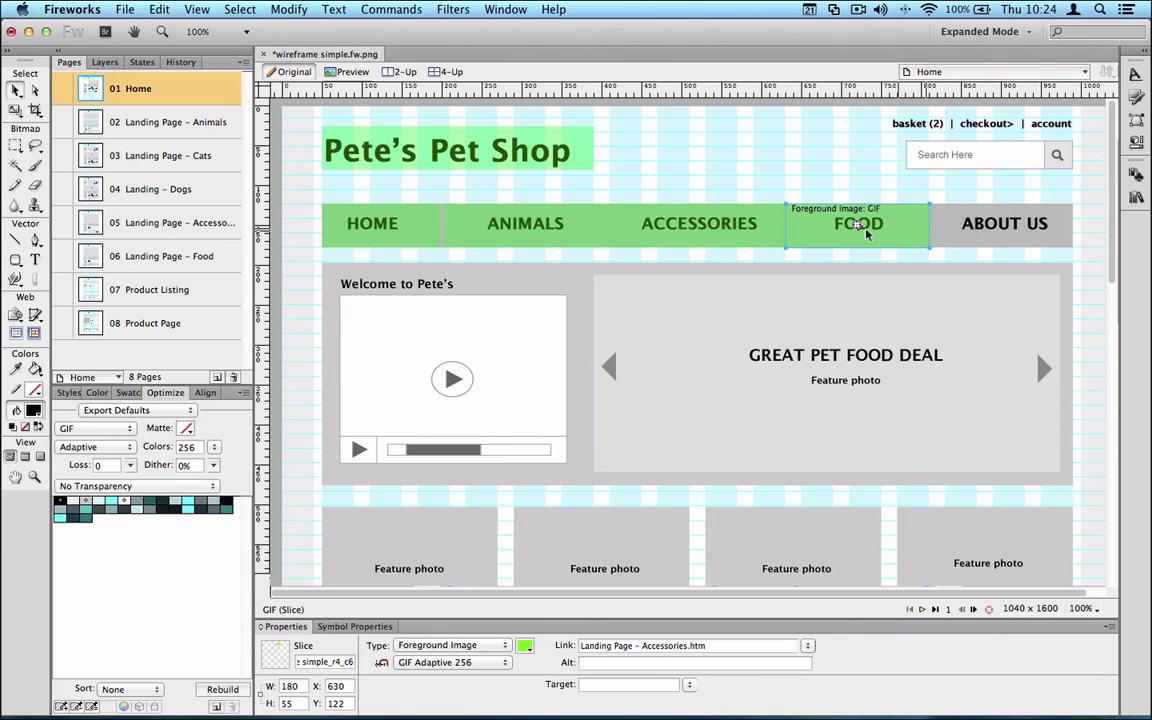
{"action": "right_click", "coordinate": [858, 225]}
{"action": "key", "text": "Escape"}
{"action": "left_click", "coordinate": [807, 647]}
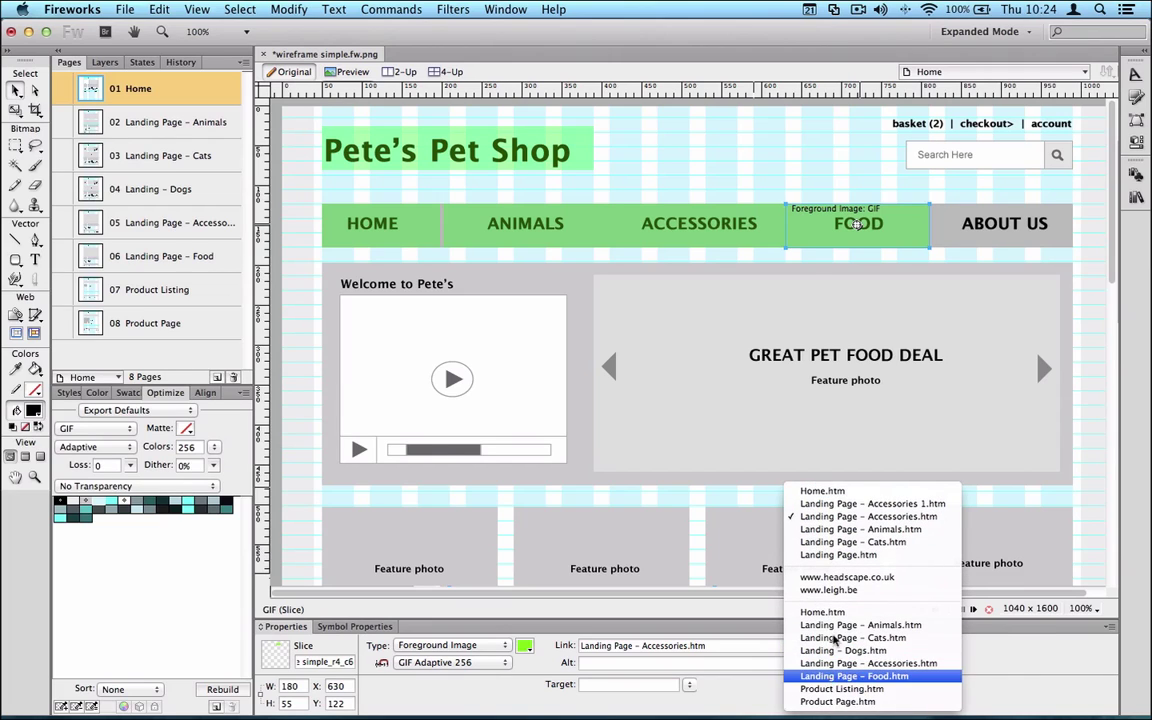
{"action": "left_click", "coordinate": [854, 676]}
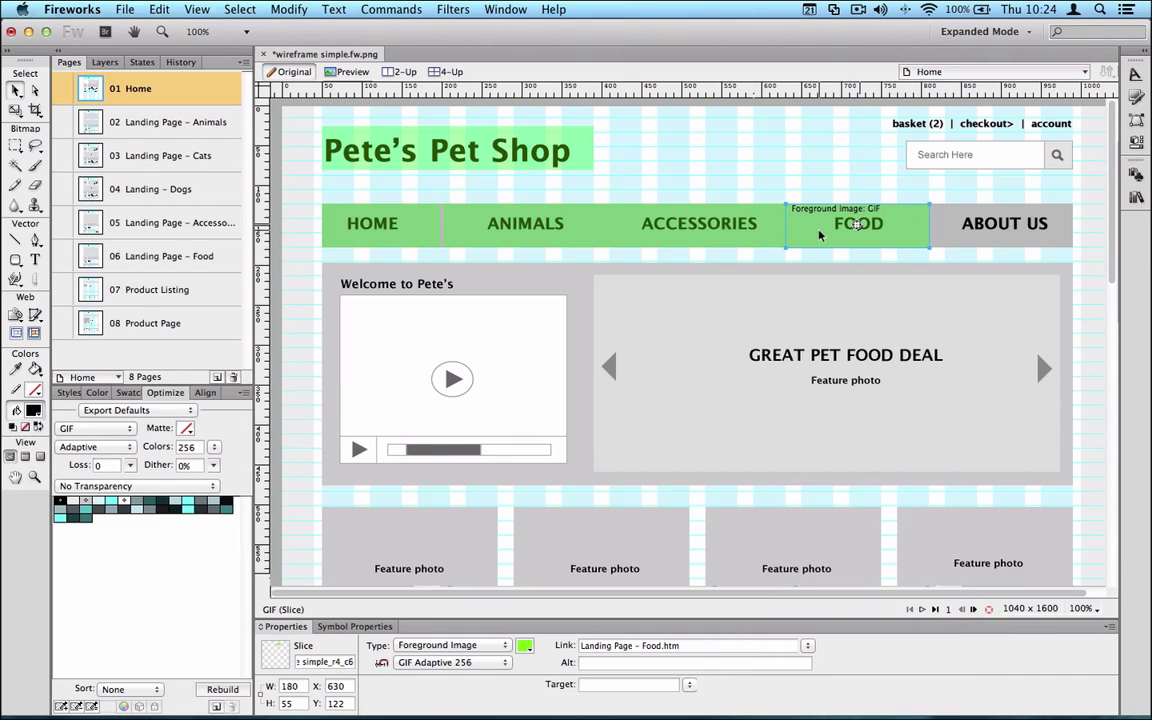
{"action": "key", "text": "F12"}
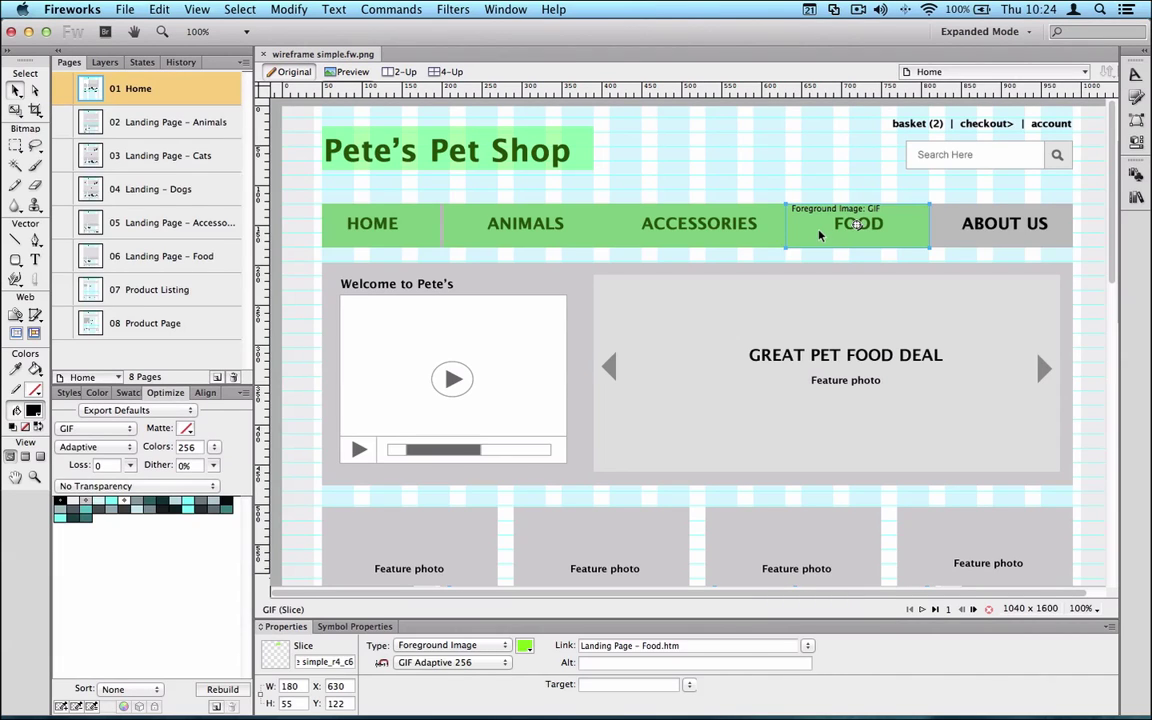
{"action": "left_click", "coordinate": [694, 233]}
{"action": "left_click", "coordinate": [514, 226]}
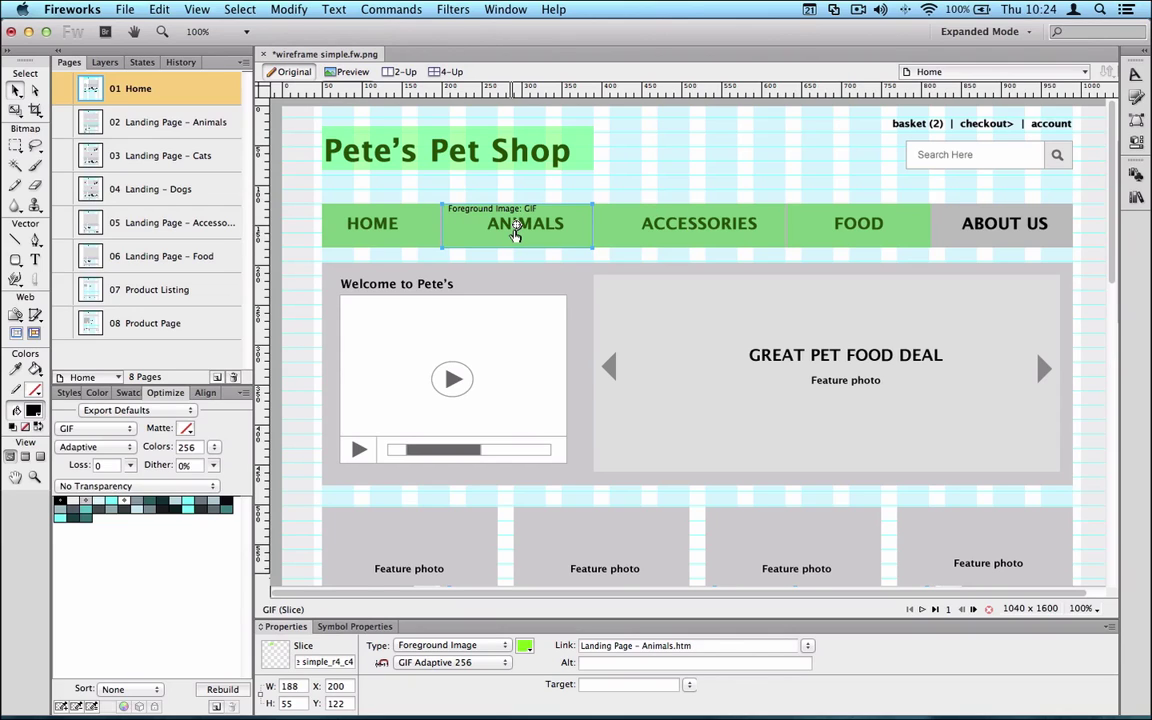
{"action": "scroll", "coordinate": [517, 233], "scroll_direction": "down", "scroll_amount": 1}
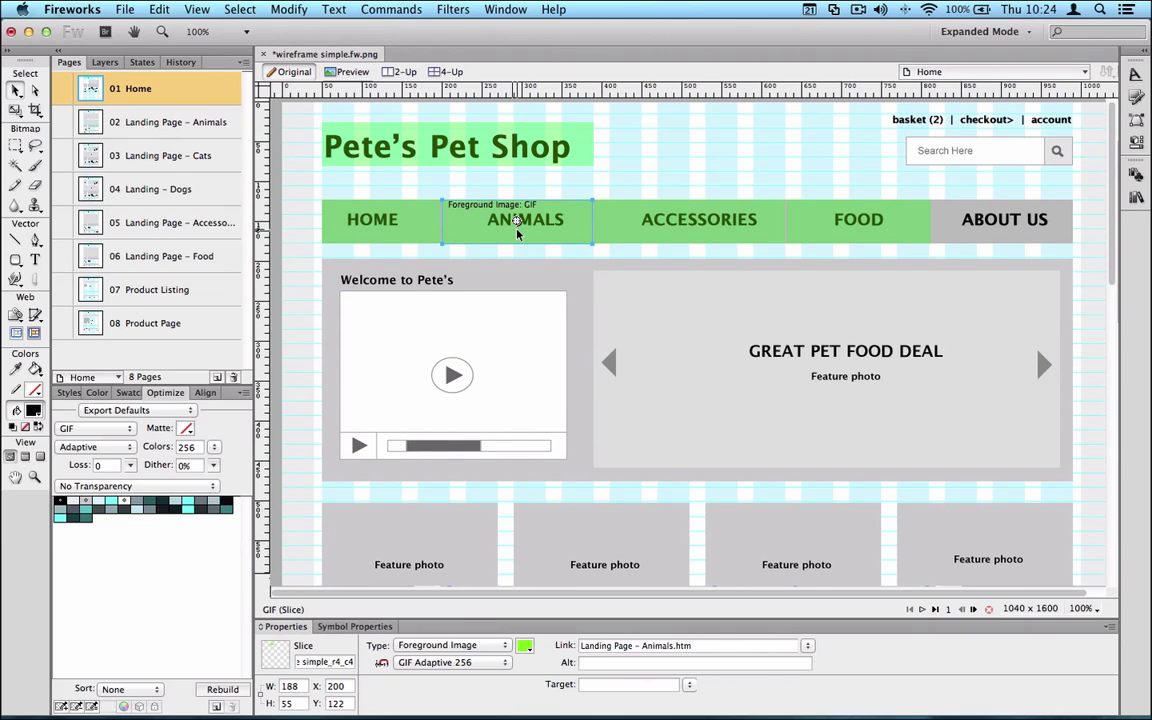
{"action": "left_click", "coordinate": [755, 118]}
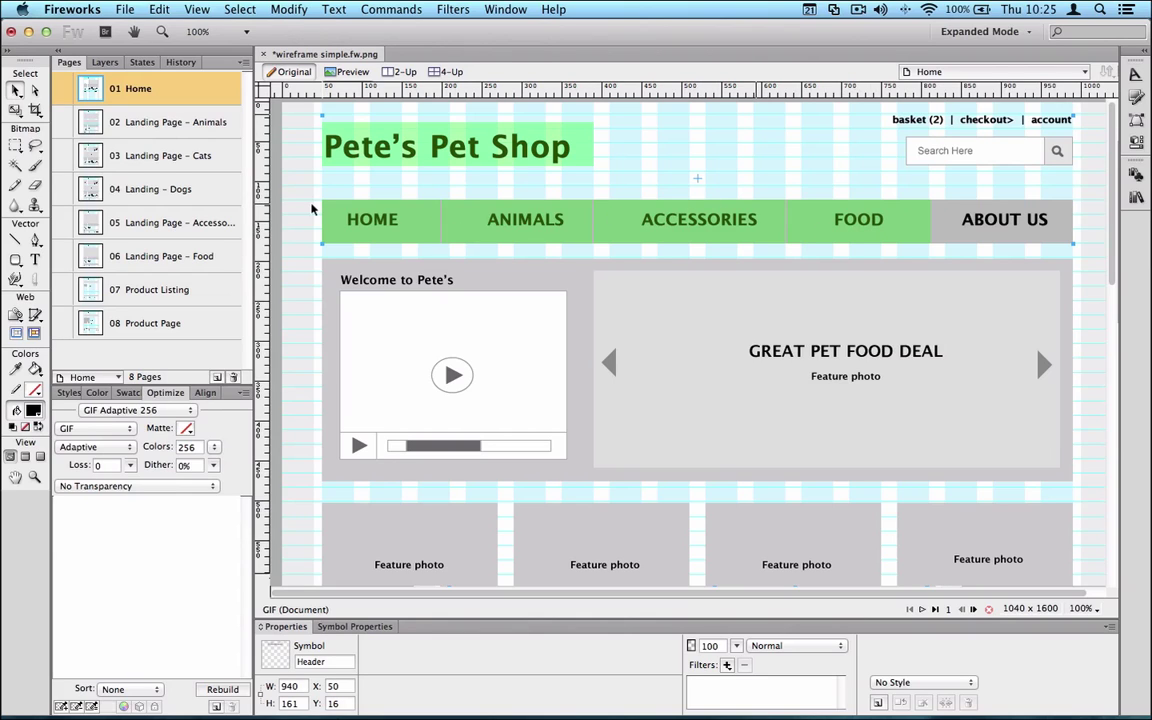
{"action": "left_click", "coordinate": [116, 9]}
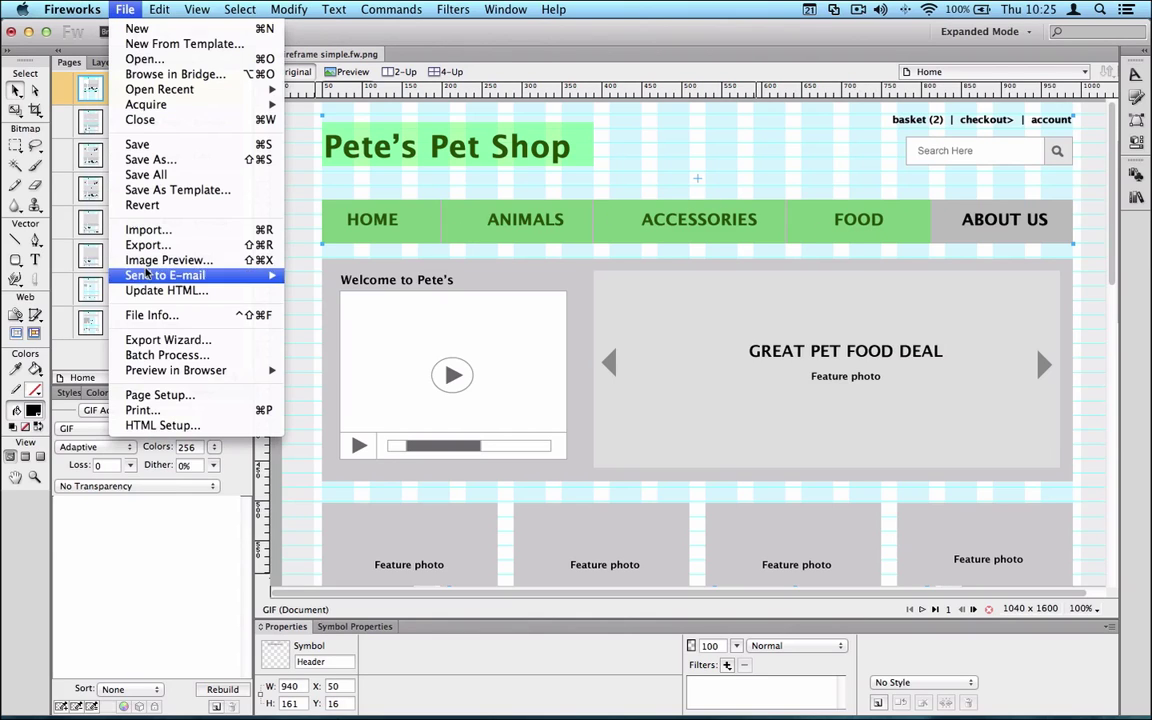
{"action": "mouse_move", "coordinate": [147, 271]}
{"action": "mouse_move", "coordinate": [220, 370]}
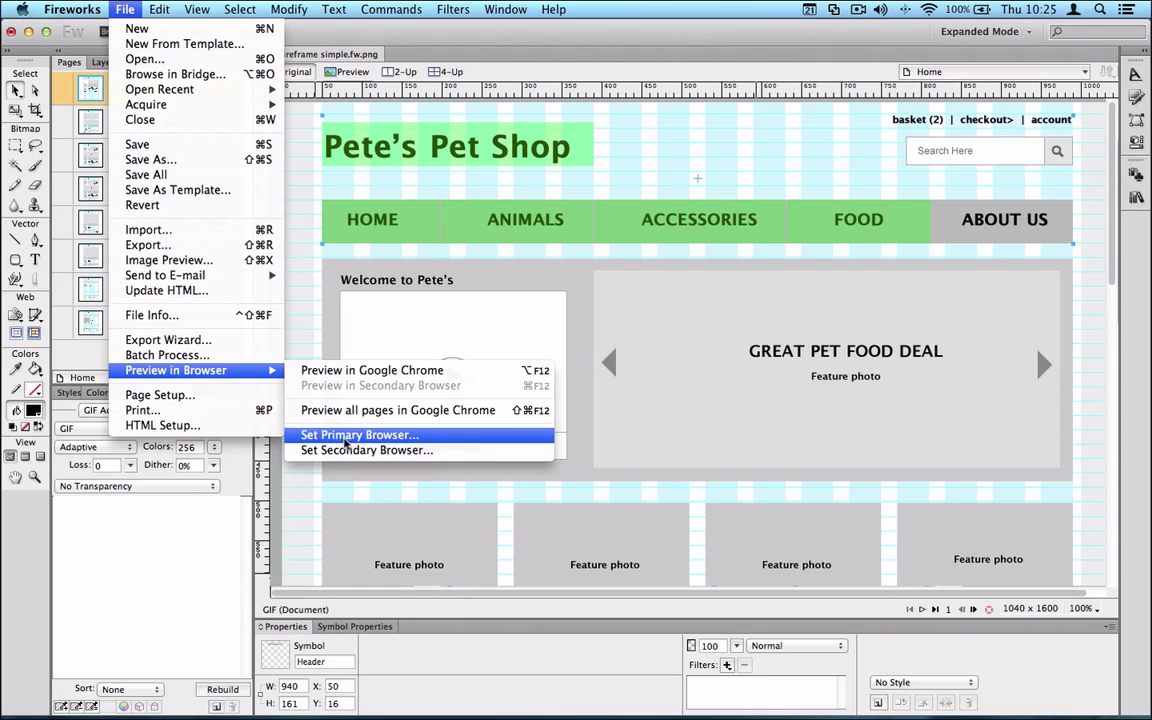
{"action": "left_click", "coordinate": [336, 438]}
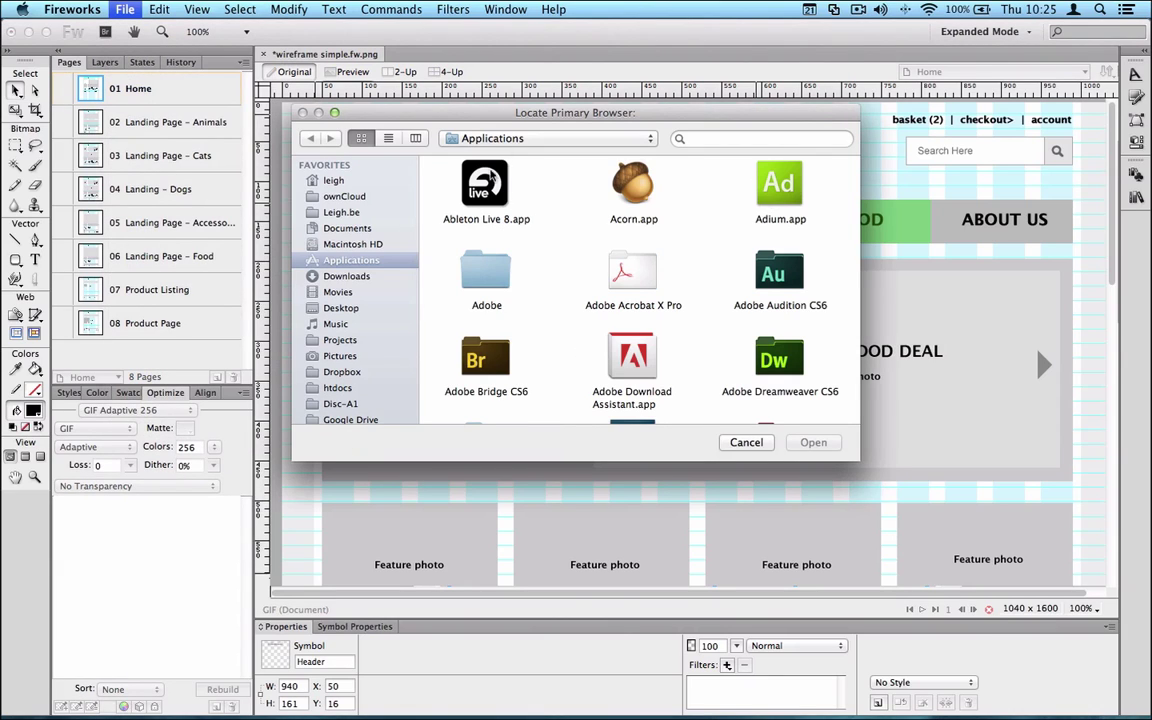
{"action": "left_click", "coordinate": [746, 443]}
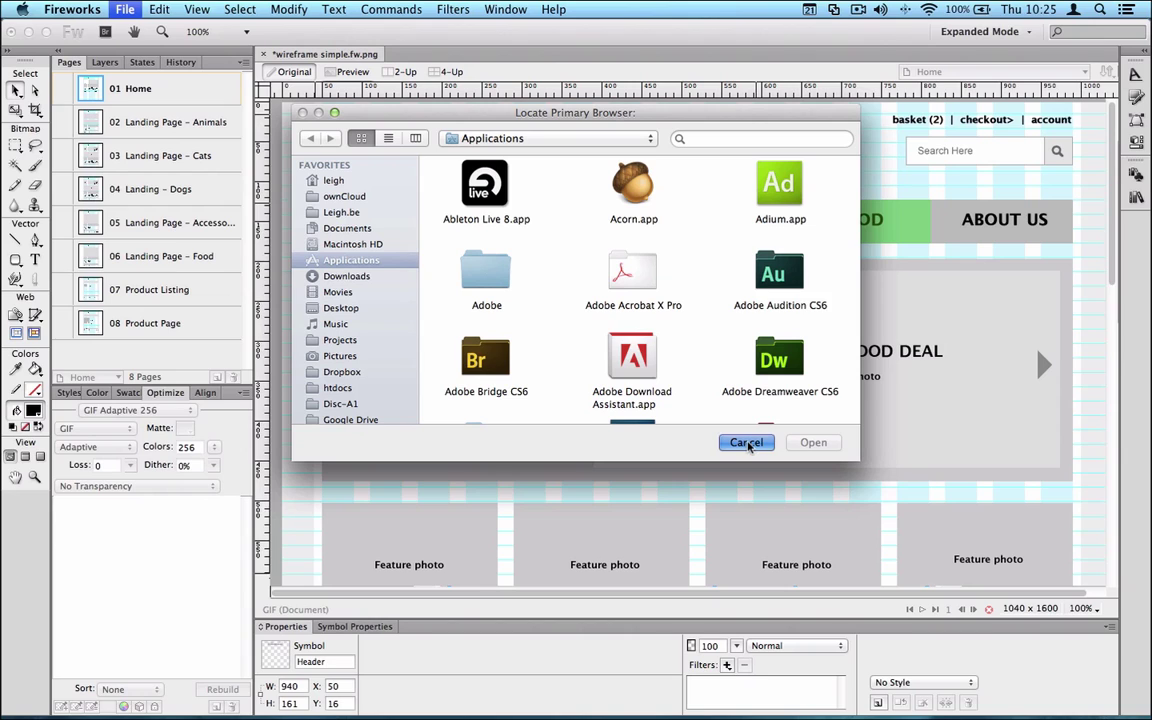
{"action": "left_click", "coordinate": [746, 443]}
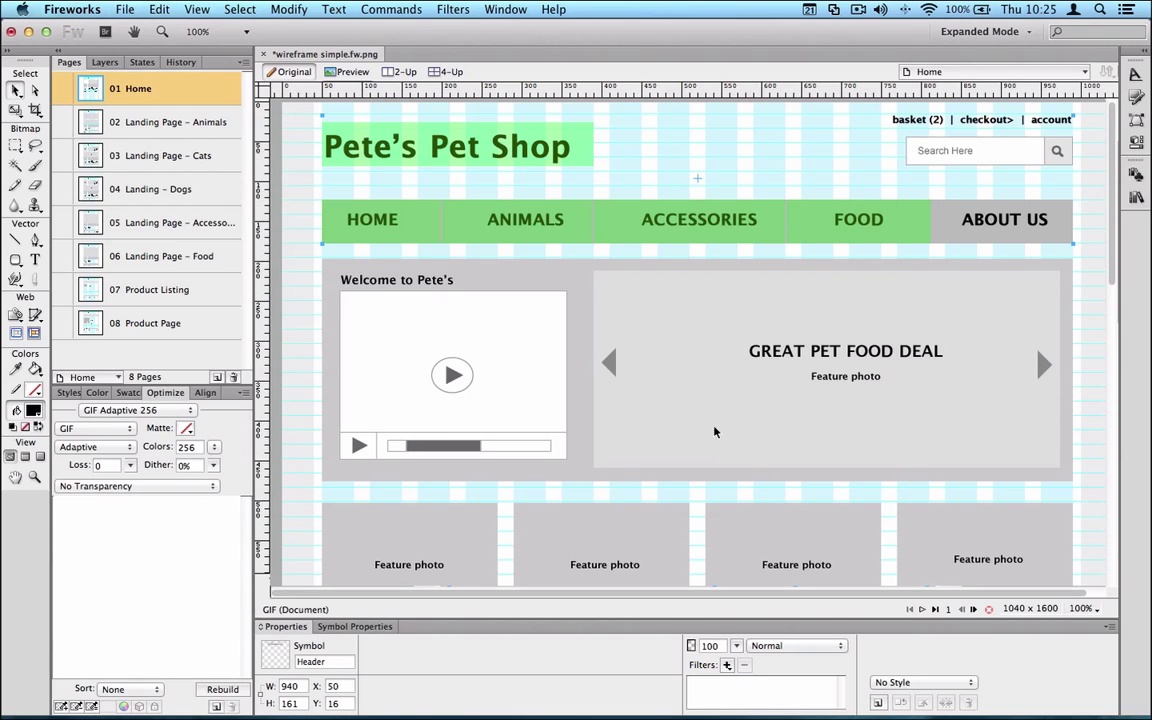
Preview all wireframe pages in Google Chrome via File > Preview in Browser.
{"action": "left_click", "coordinate": [122, 9]}
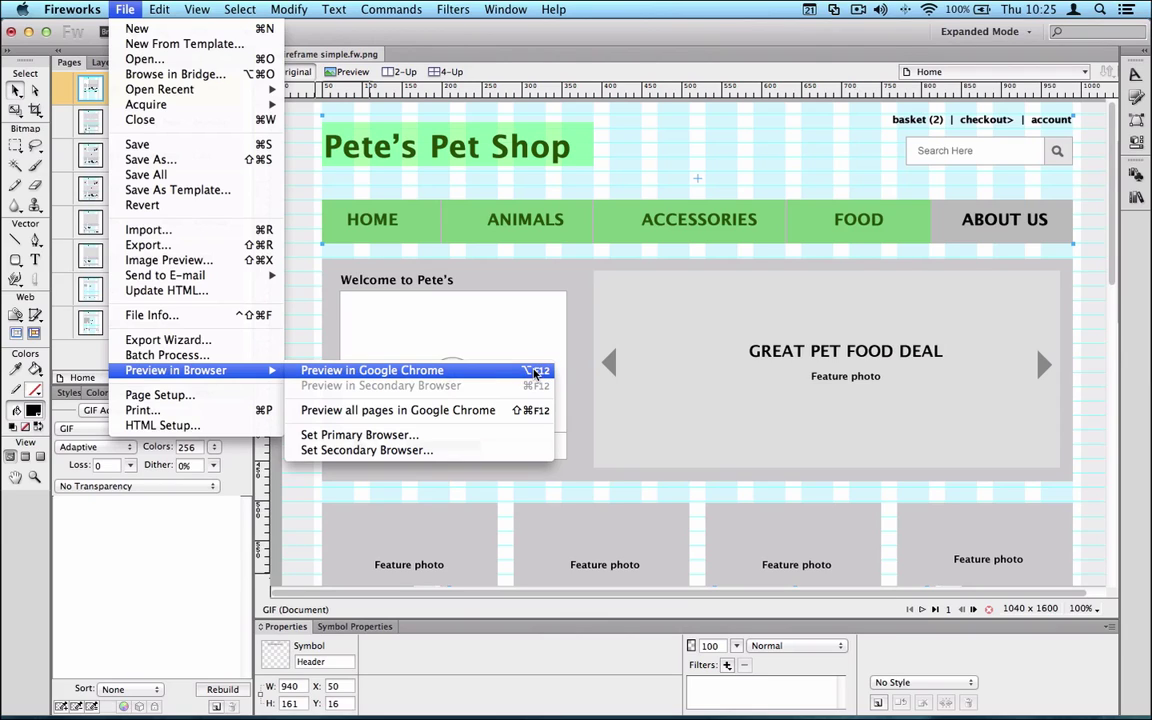
{"action": "left_click", "coordinate": [415, 412]}
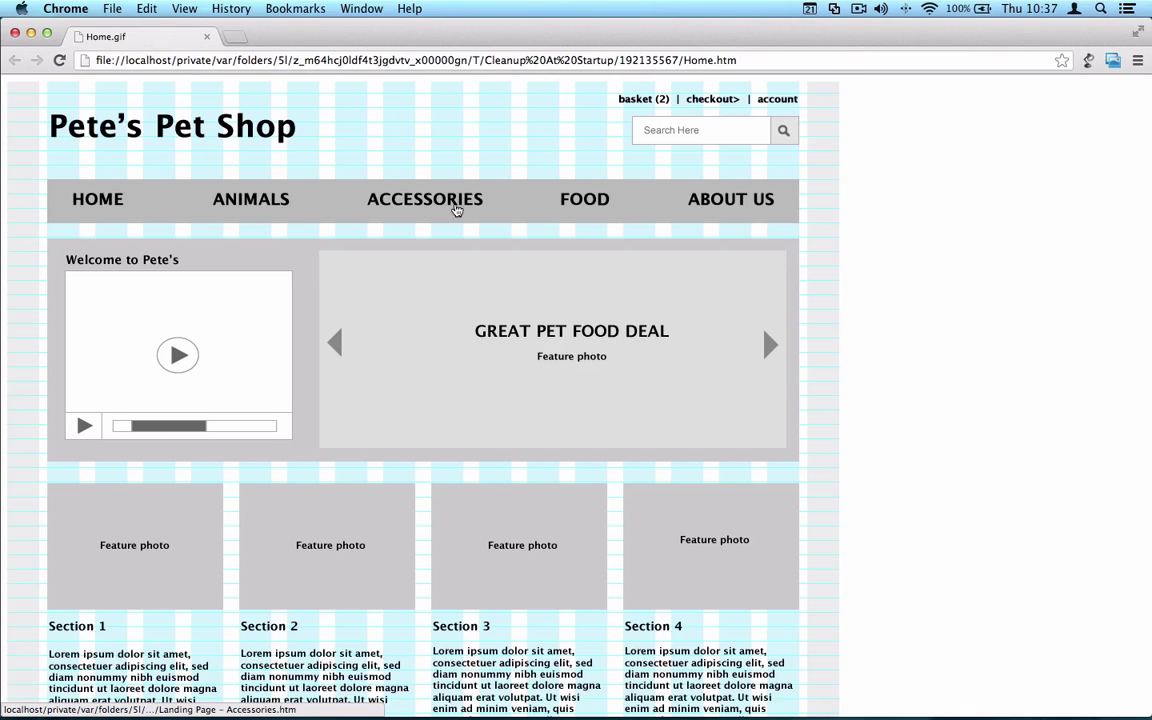
Follow the FOOD link to the Food page, go back Home, and minimize Chrome.
{"action": "left_click", "coordinate": [565, 199]}
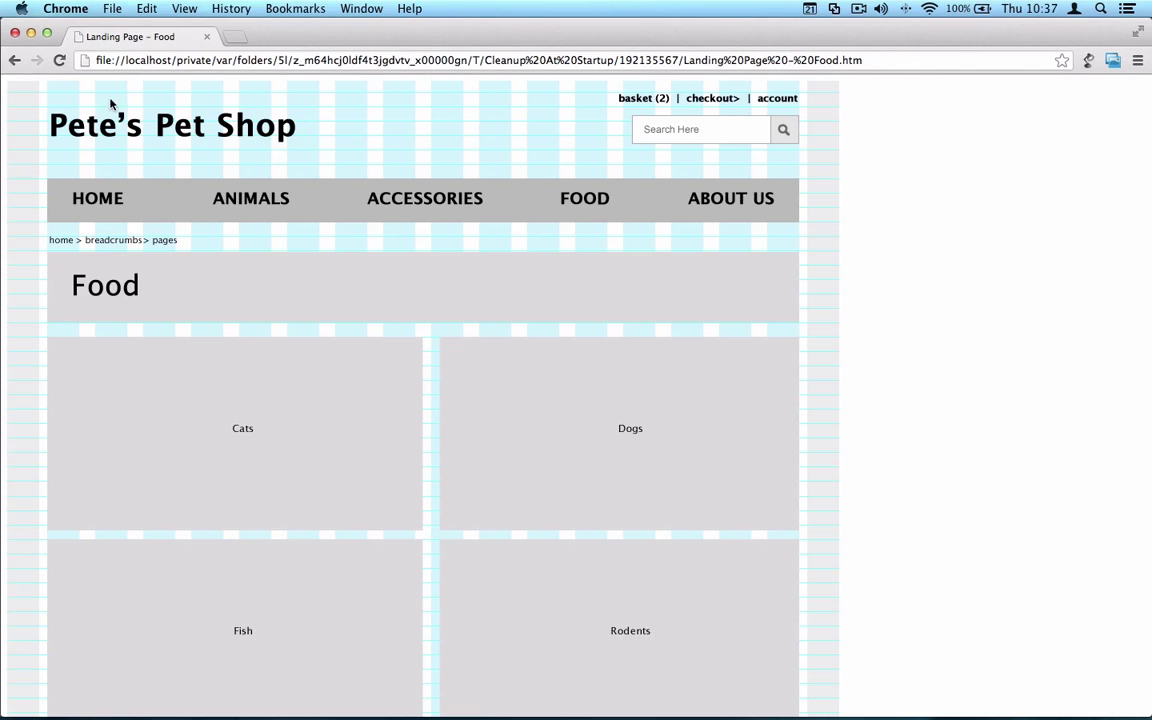
{"action": "left_click", "coordinate": [13, 62]}
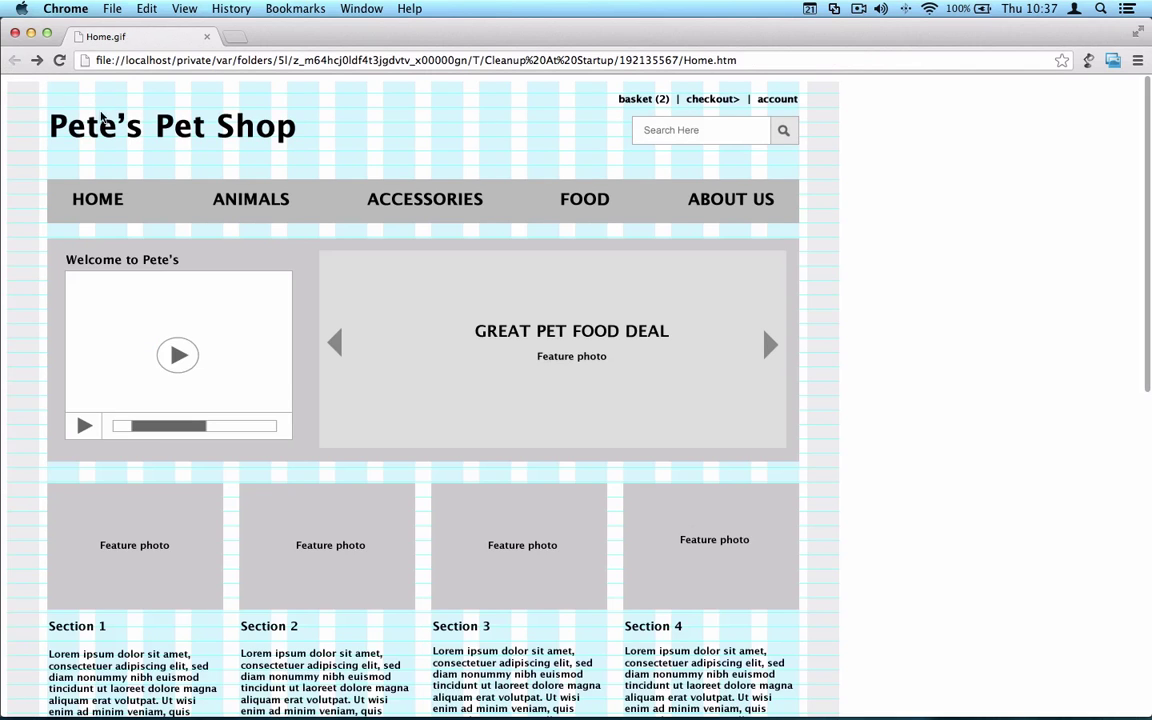
{"action": "left_click", "coordinate": [31, 36]}
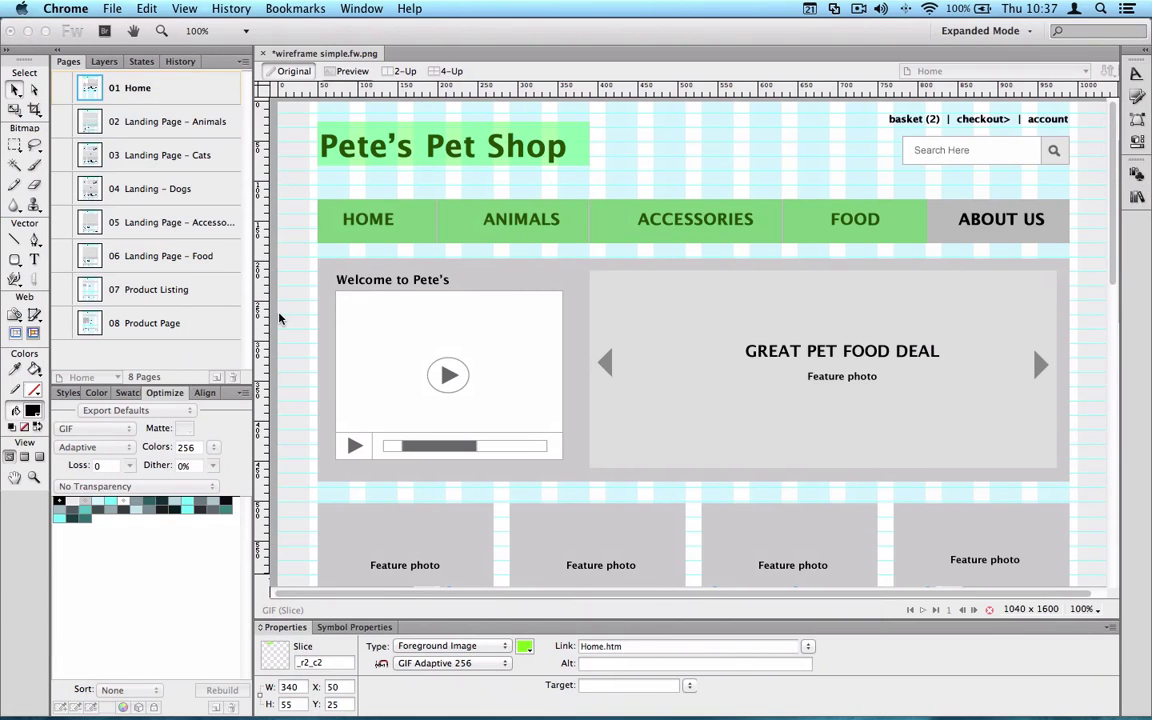
Select the HOME, ANIMALS, ACCESSORIES, FOOD and logo slices together and cut them.
{"action": "left_click", "coordinate": [411, 222]}
{"action": "left_click", "coordinate": [503, 220], "text": "shift"}
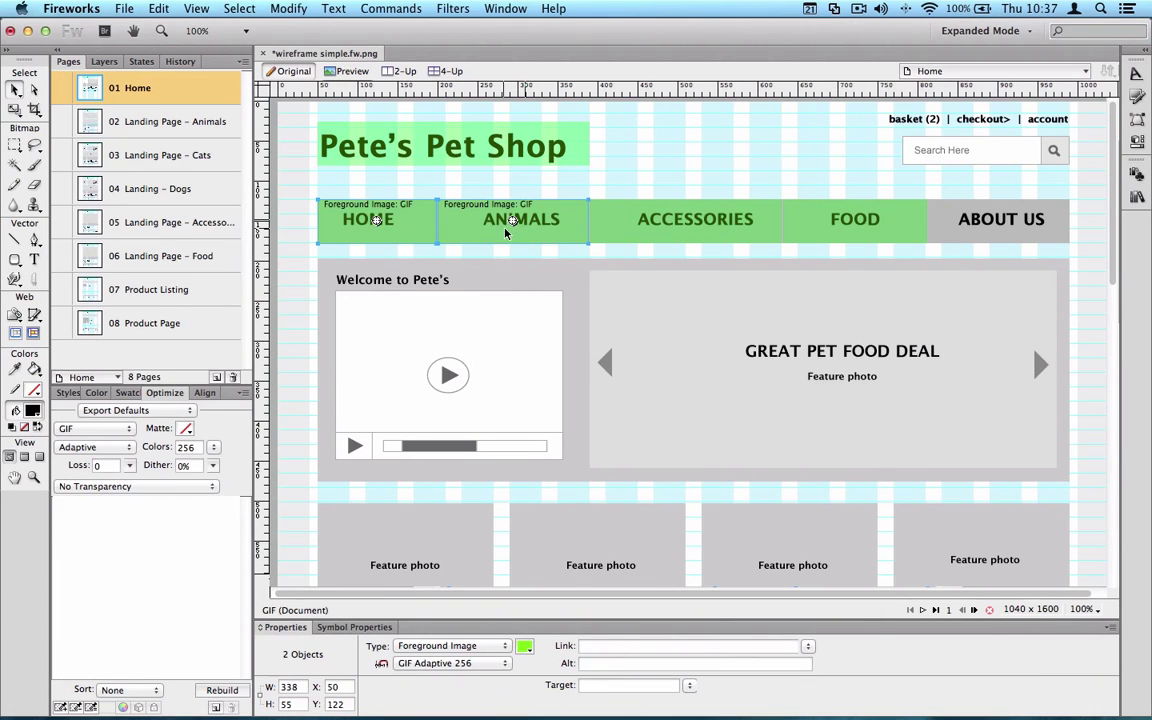
{"action": "left_click", "coordinate": [615, 226], "text": "shift"}
{"action": "left_click", "coordinate": [845, 222], "text": "shift"}
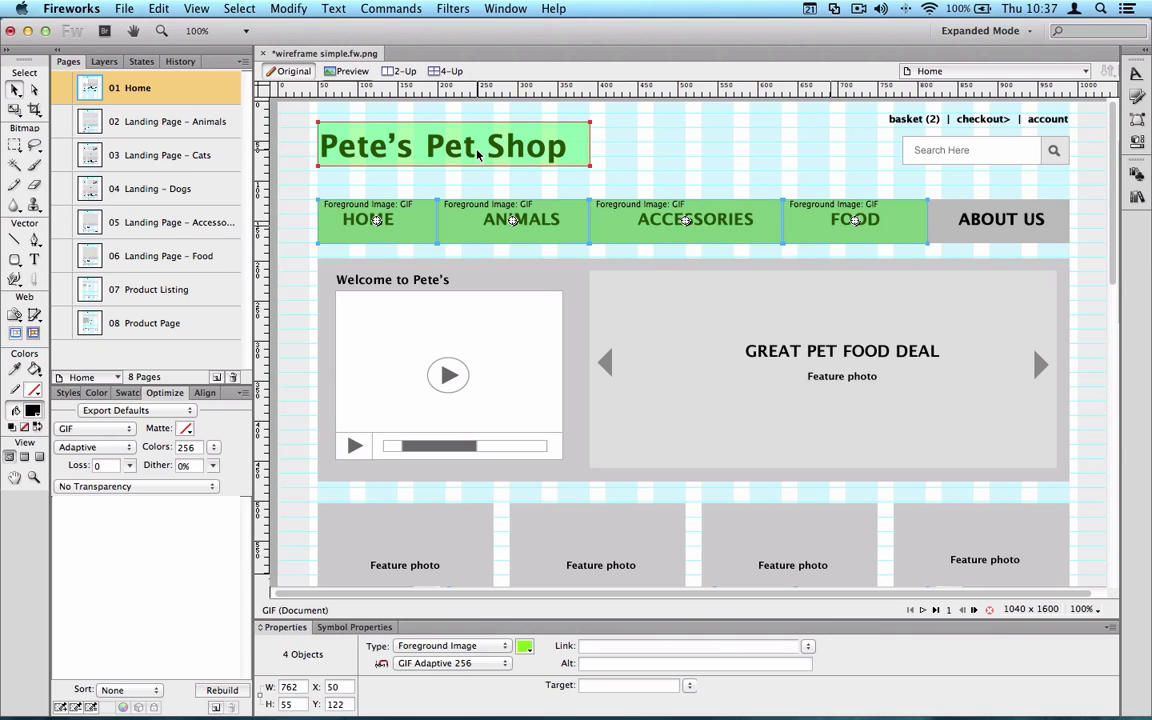
{"action": "left_click", "coordinate": [478, 153], "text": "shift"}
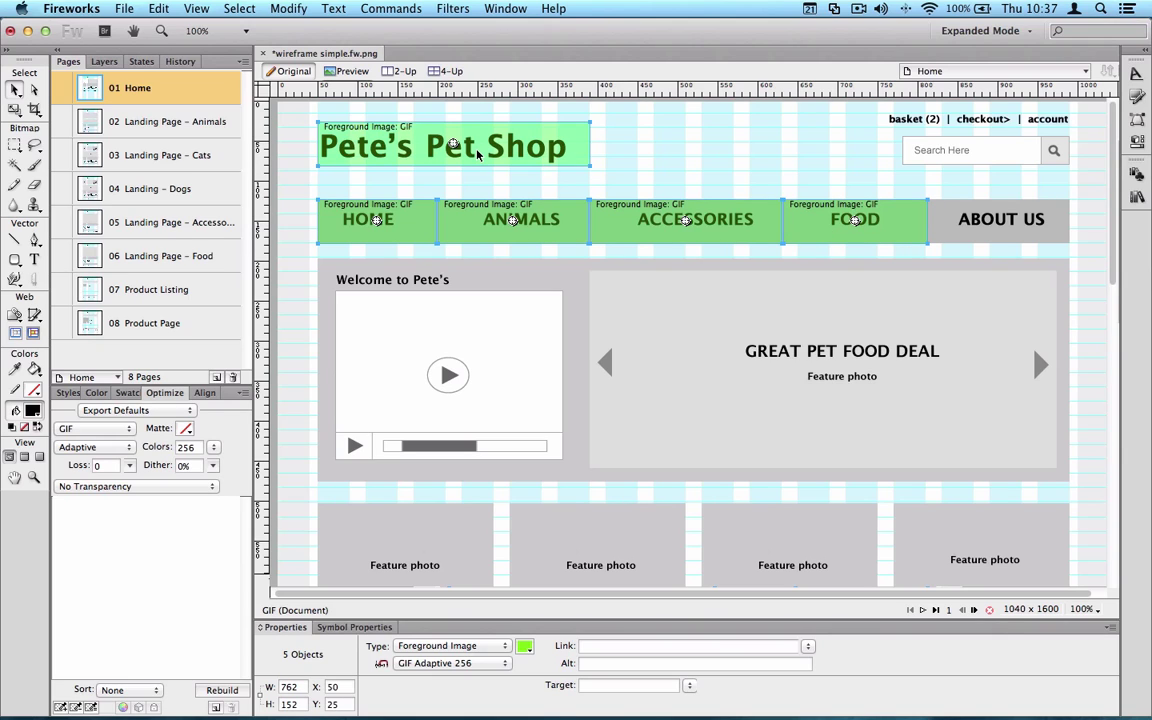
{"action": "right_click", "coordinate": [478, 153]}
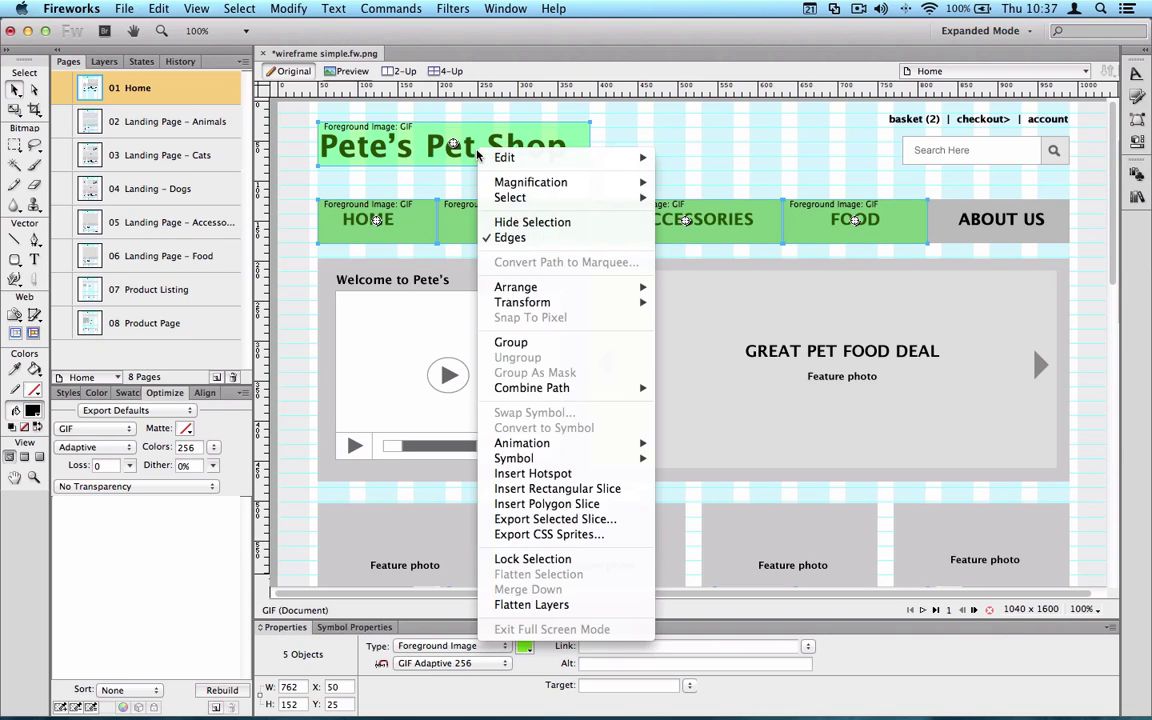
{"action": "mouse_move", "coordinate": [620, 158]}
{"action": "left_click", "coordinate": [700, 159]}
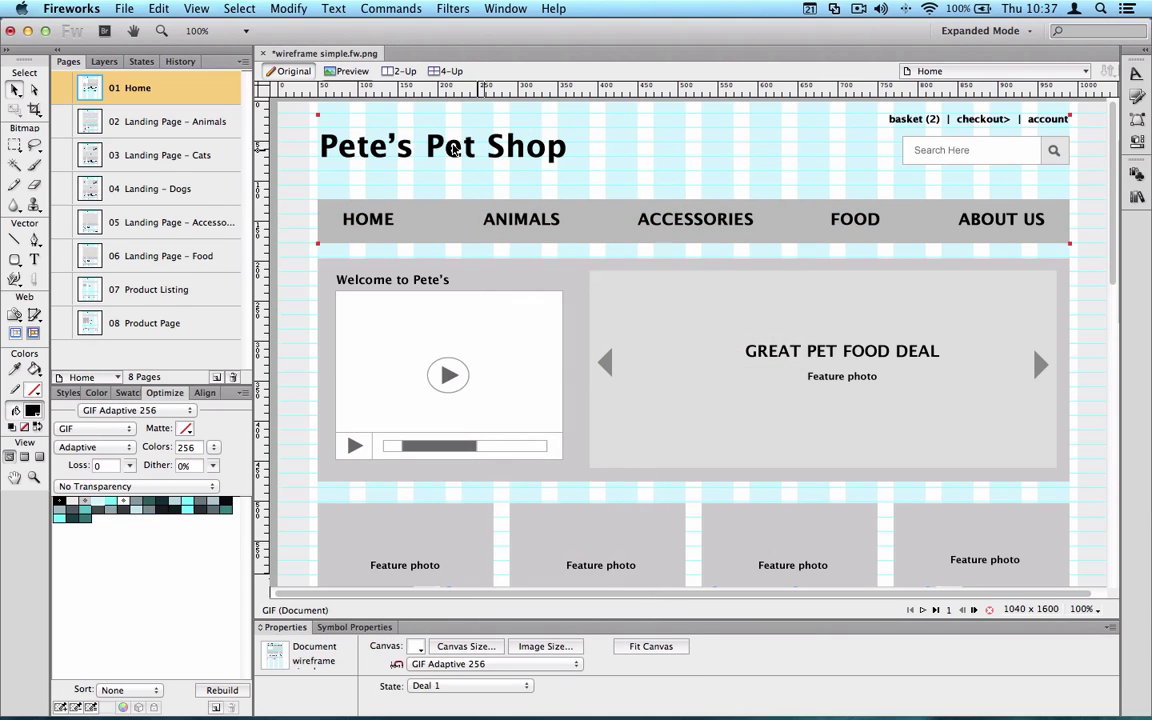
Paste the five slices into the Header symbol and position them over the logo and nav bar.
{"action": "double_click", "coordinate": [512, 148]}
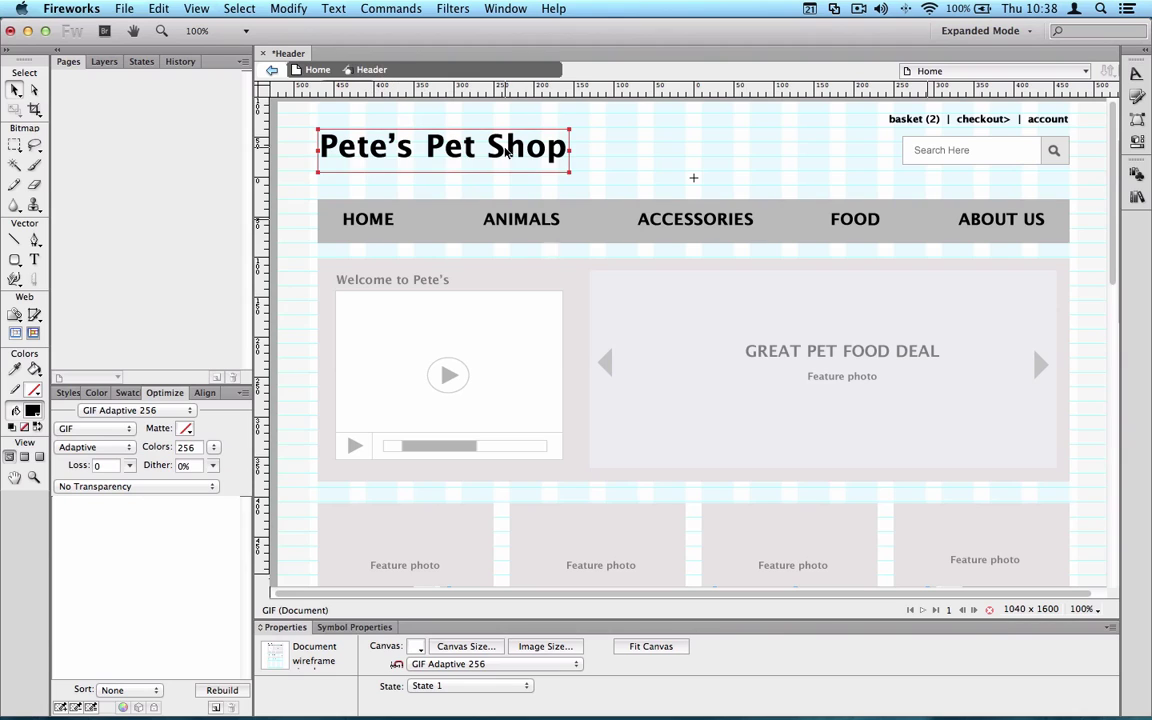
{"action": "right_click", "coordinate": [505, 150]}
{"action": "mouse_move", "coordinate": [588, 152]}
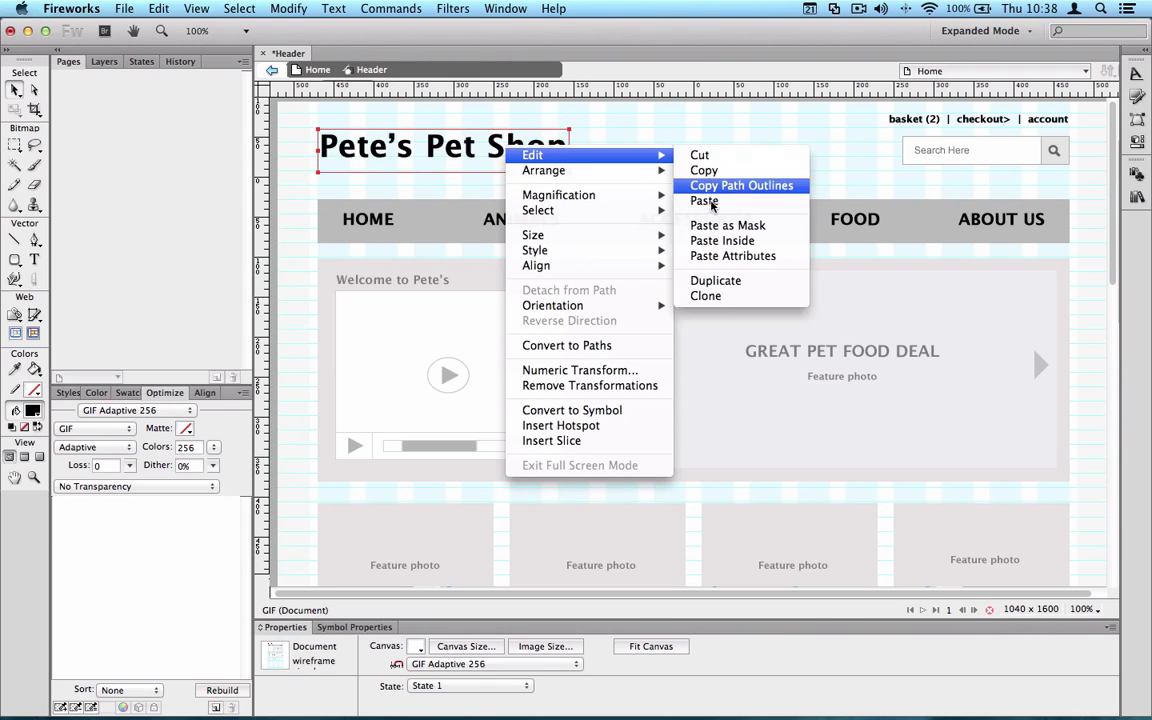
{"action": "left_click", "coordinate": [705, 201]}
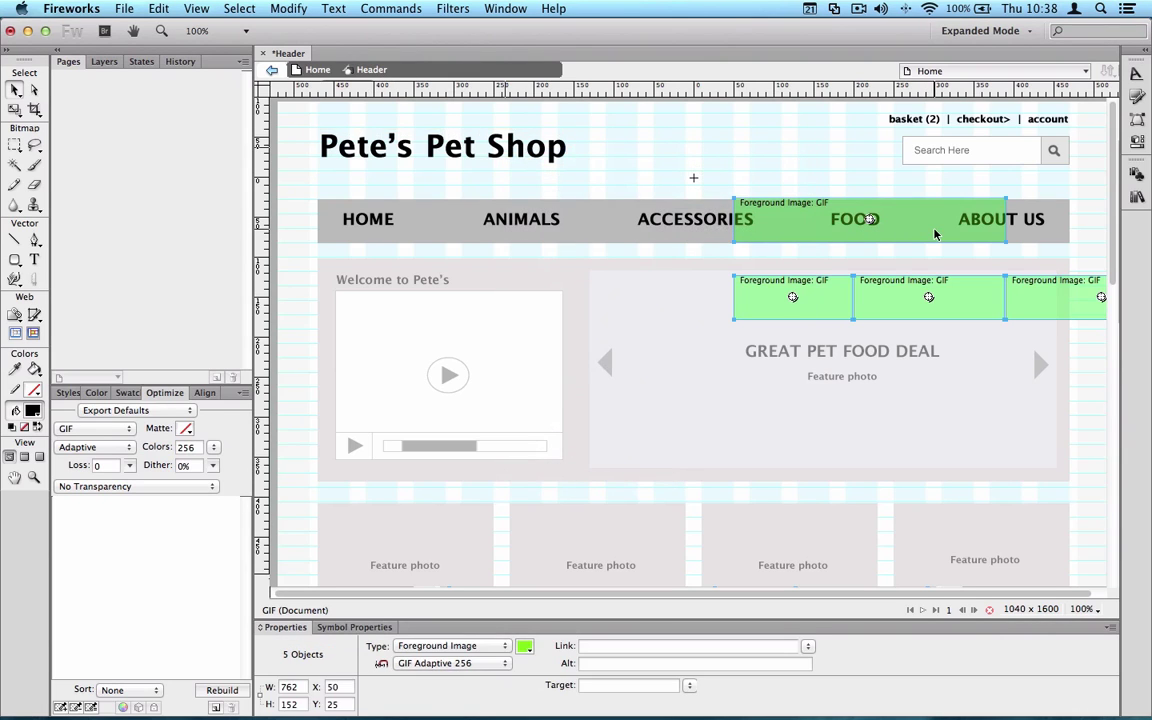
{"action": "left_click_drag", "start_coordinate": [920, 228], "coordinate": [499, 149]}
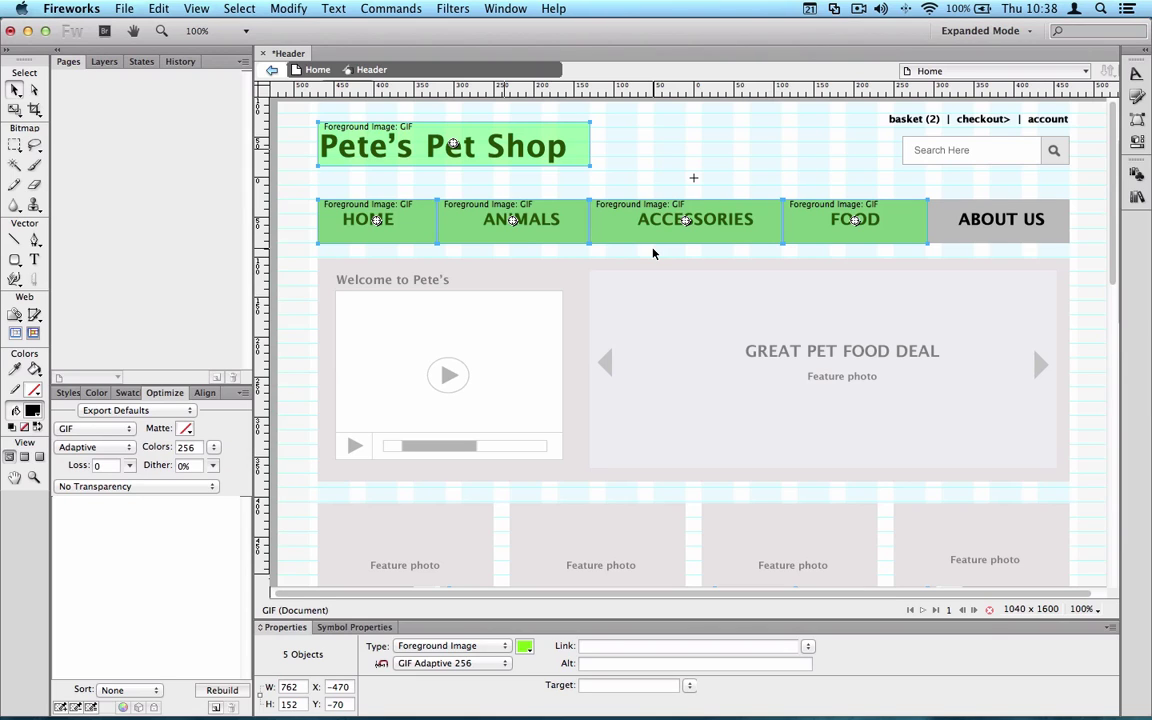
Check each slice's link, setting ANIMALS to Landing Page - Animals.htm, then return to Home.
{"action": "left_click", "coordinate": [288, 203]}
{"action": "left_click", "coordinate": [405, 140]}
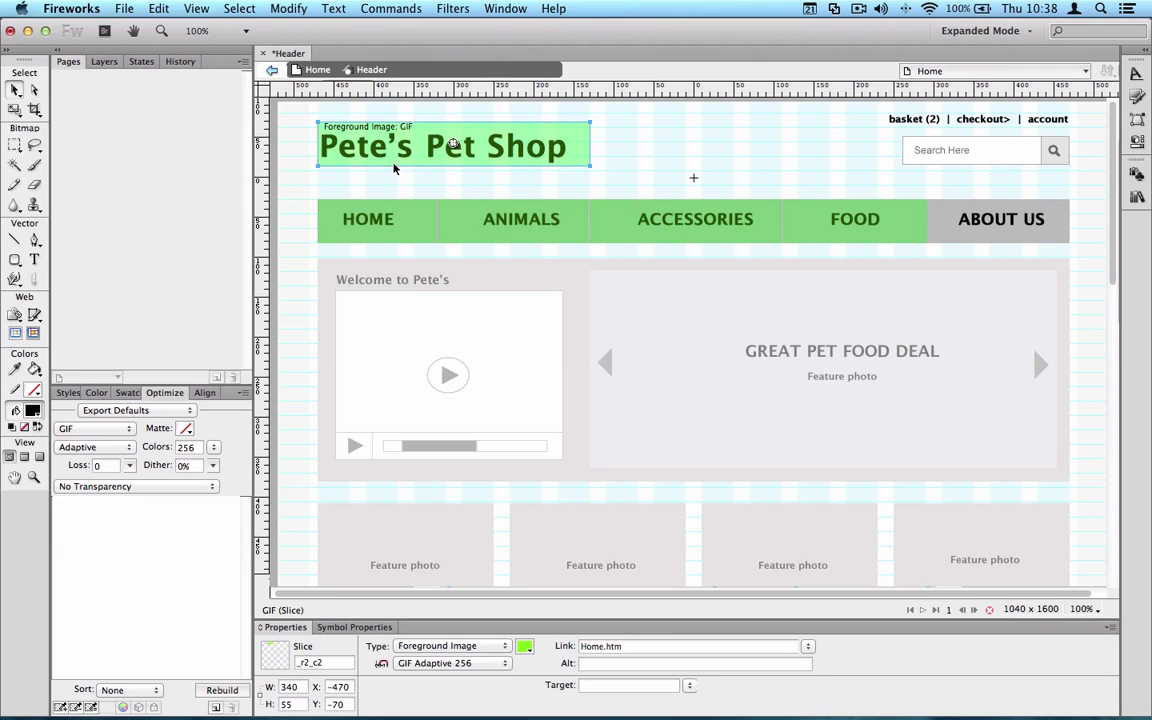
{"action": "left_click", "coordinate": [418, 218]}
{"action": "left_click", "coordinate": [484, 218]}
{"action": "left_click", "coordinate": [750, 225]}
{"action": "left_click", "coordinate": [818, 224]}
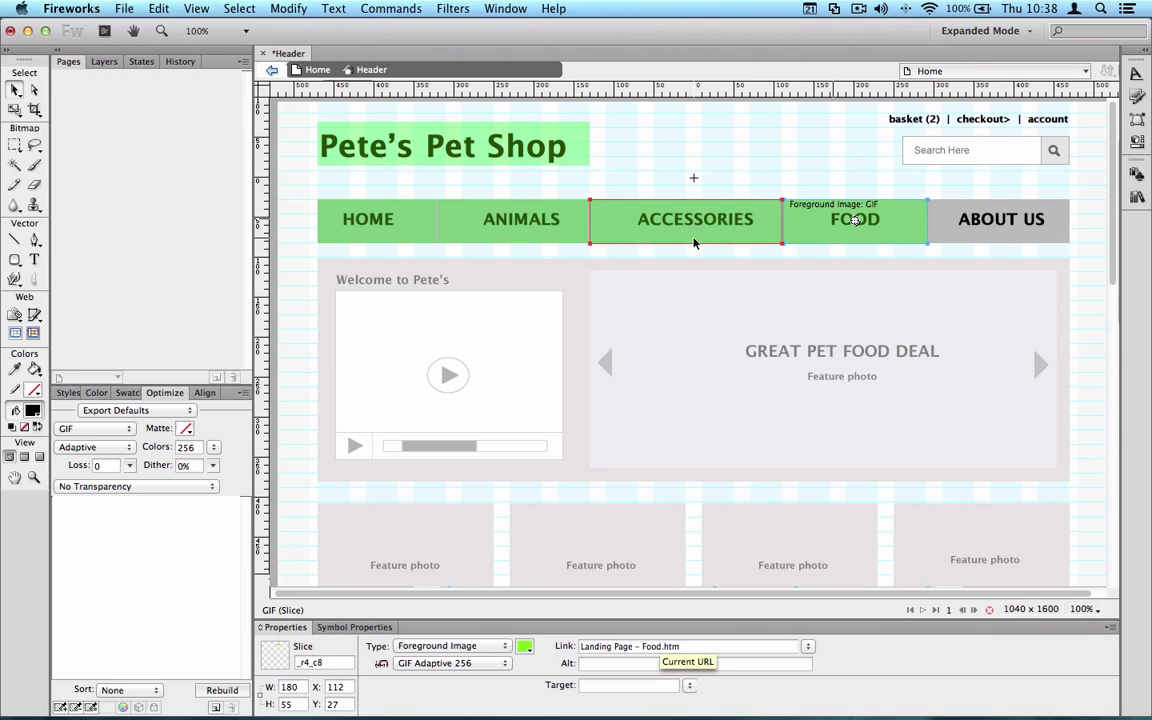
{"action": "left_click", "coordinate": [660, 225]}
{"action": "left_click", "coordinate": [497, 228]}
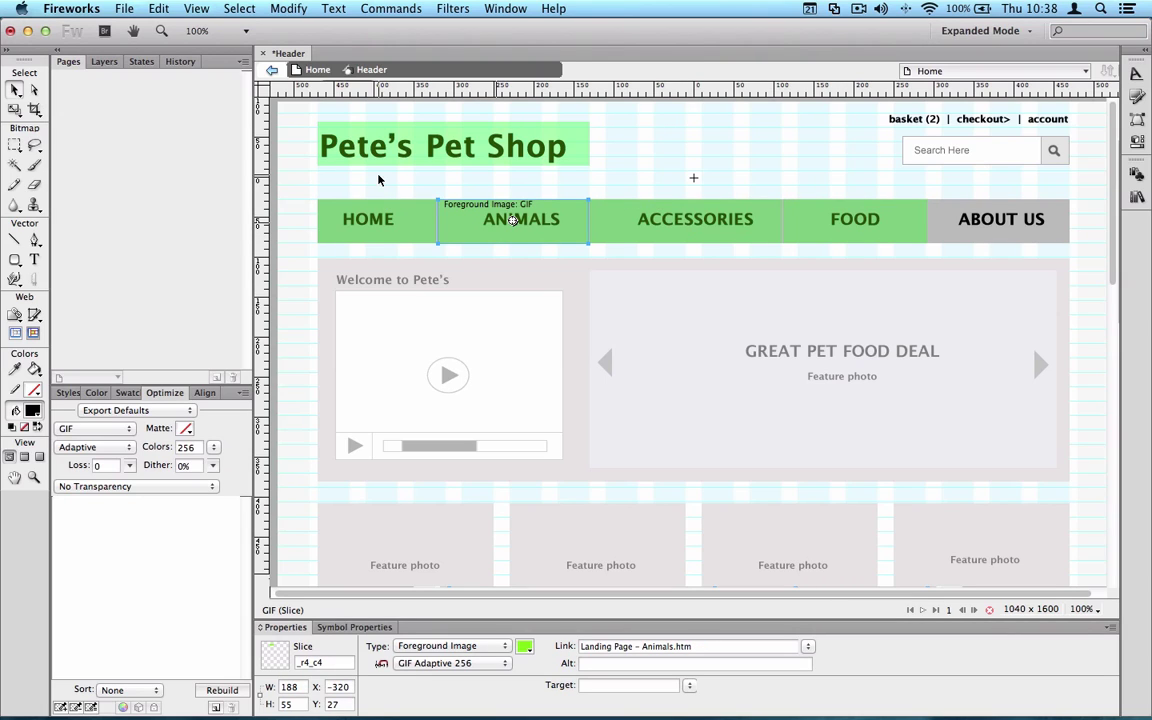
{"action": "left_click", "coordinate": [272, 70]}
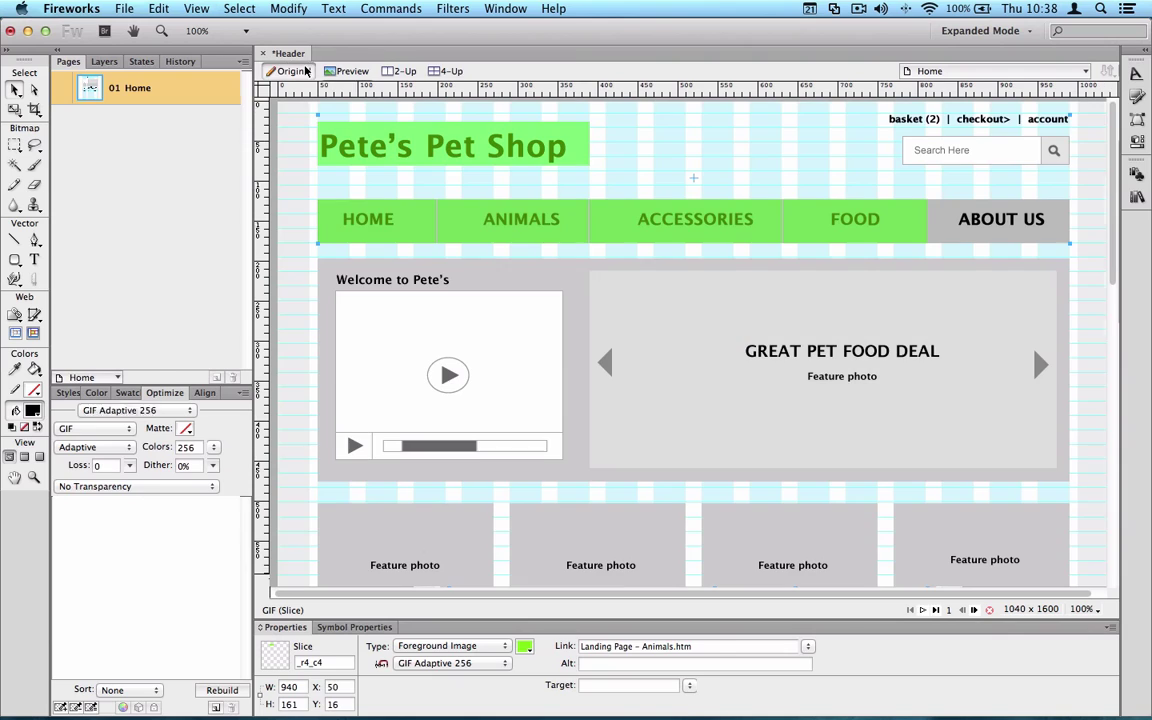
Preview all pages in Google Chrome again after the header-symbol changes.
{"action": "left_click", "coordinate": [124, 8]}
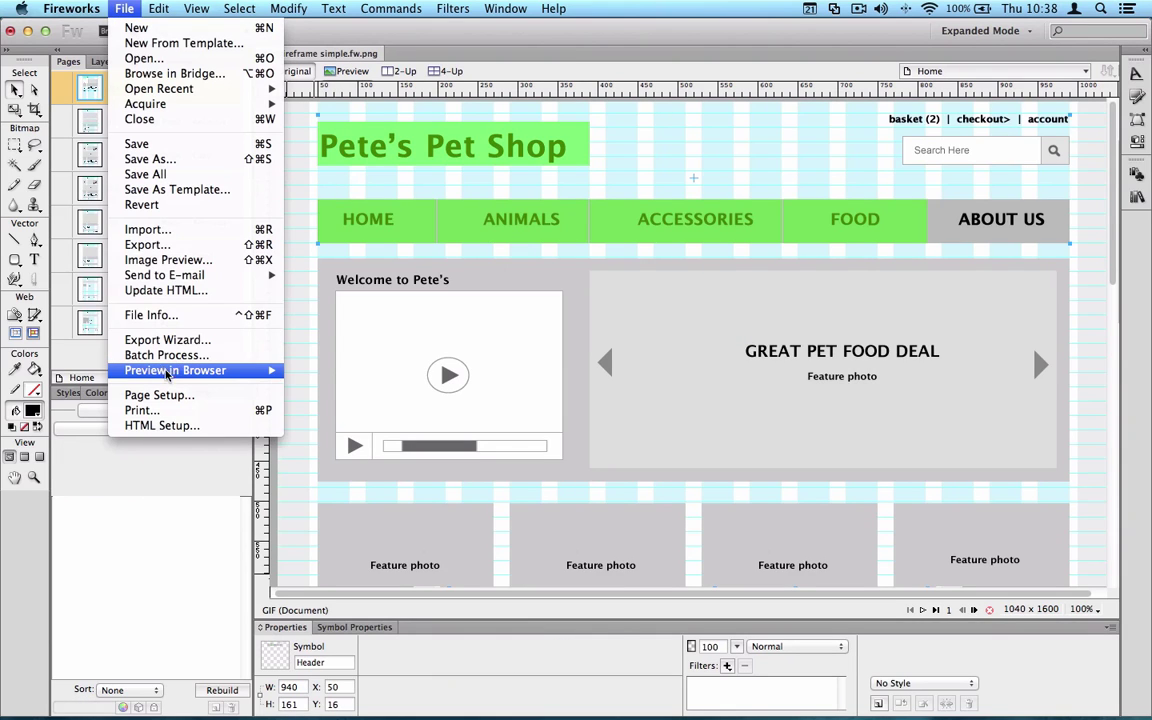
{"action": "mouse_move", "coordinate": [276, 375]}
{"action": "left_click", "coordinate": [326, 411]}
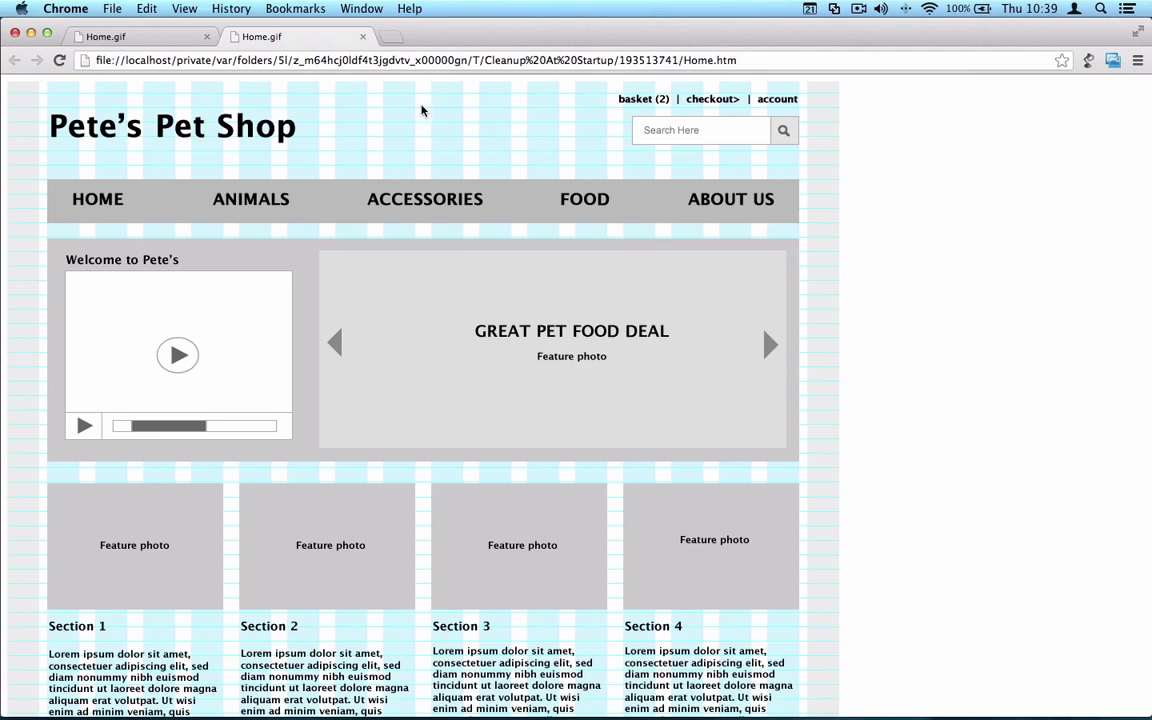
Test the FOOD, ACCESSORIES, ANIMALS and HOME links, then the logo link back Home.
{"action": "left_click", "coordinate": [580, 200]}
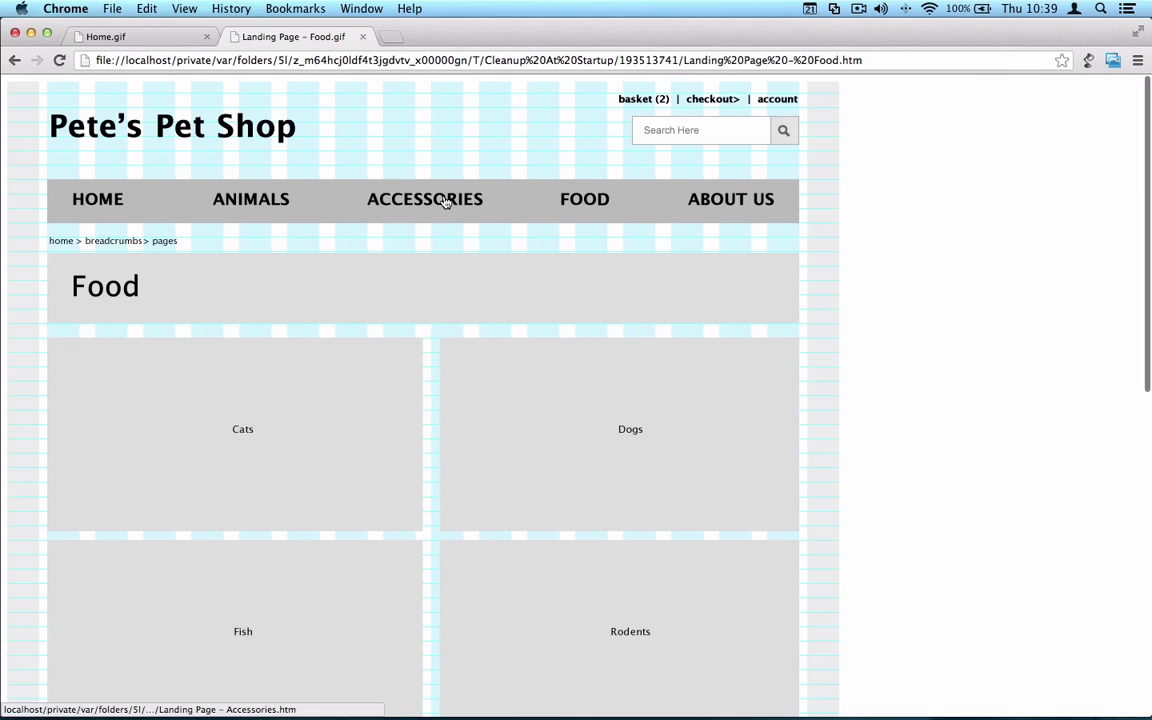
{"action": "left_click", "coordinate": [445, 199]}
{"action": "left_click", "coordinate": [246, 205]}
{"action": "left_click", "coordinate": [100, 199]}
{"action": "left_click", "coordinate": [220, 199]}
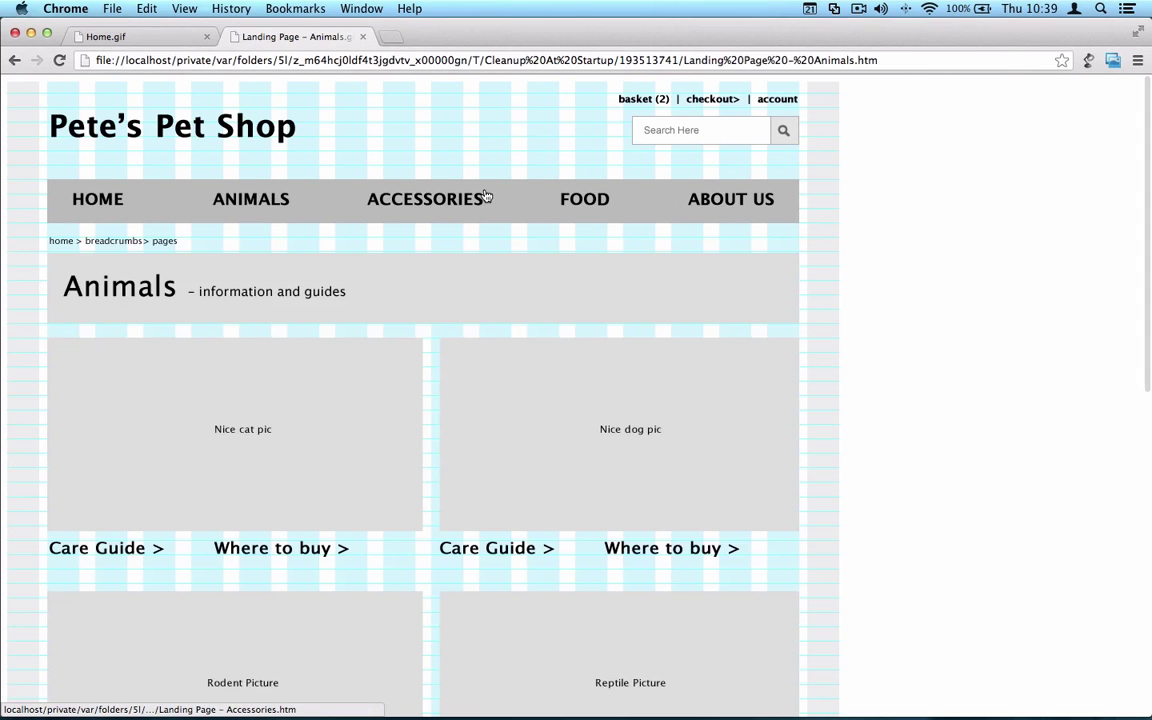
{"action": "left_click", "coordinate": [250, 125]}
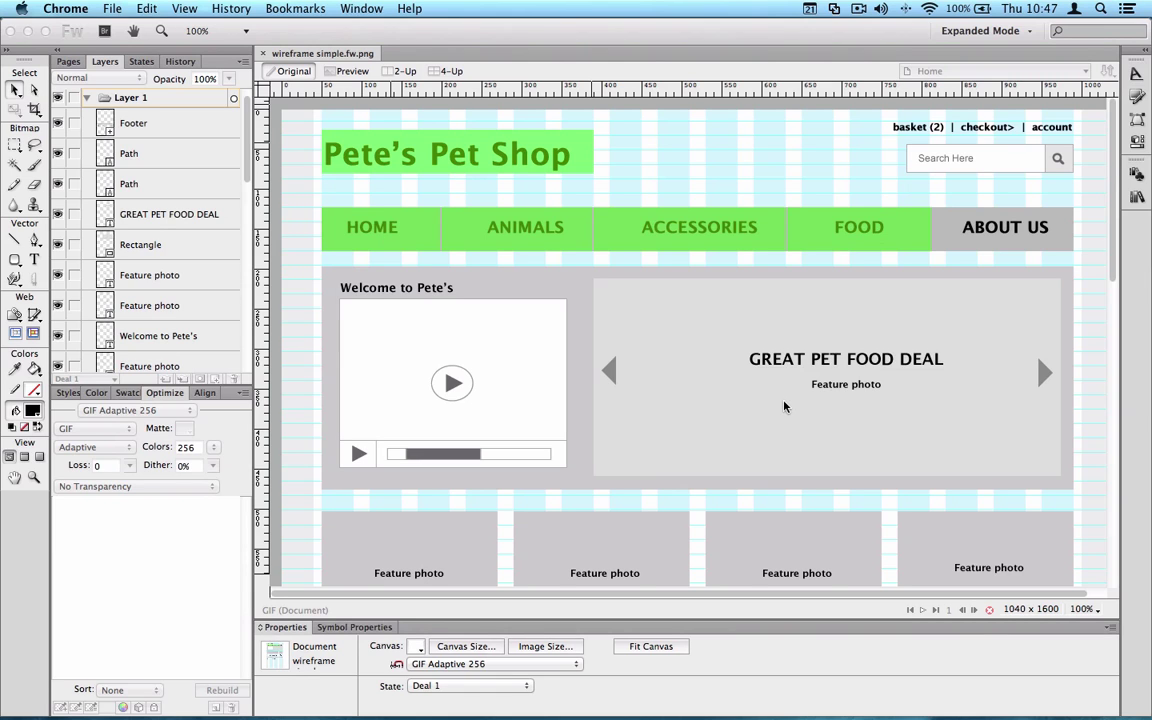
{"action": "left_click", "coordinate": [1108, 292]}
{"action": "left_click_drag", "start_coordinate": [1108, 292], "coordinate": [1123, 420]}
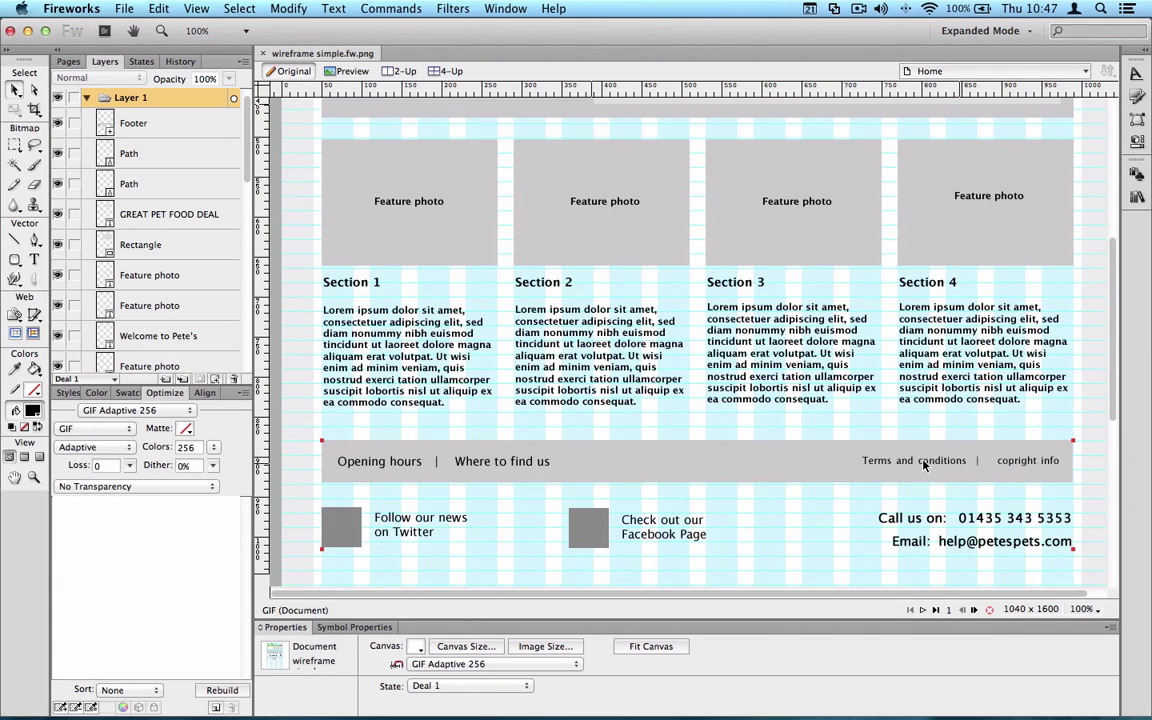
{"action": "left_click_drag", "start_coordinate": [1110, 352], "coordinate": [1107, 183]}
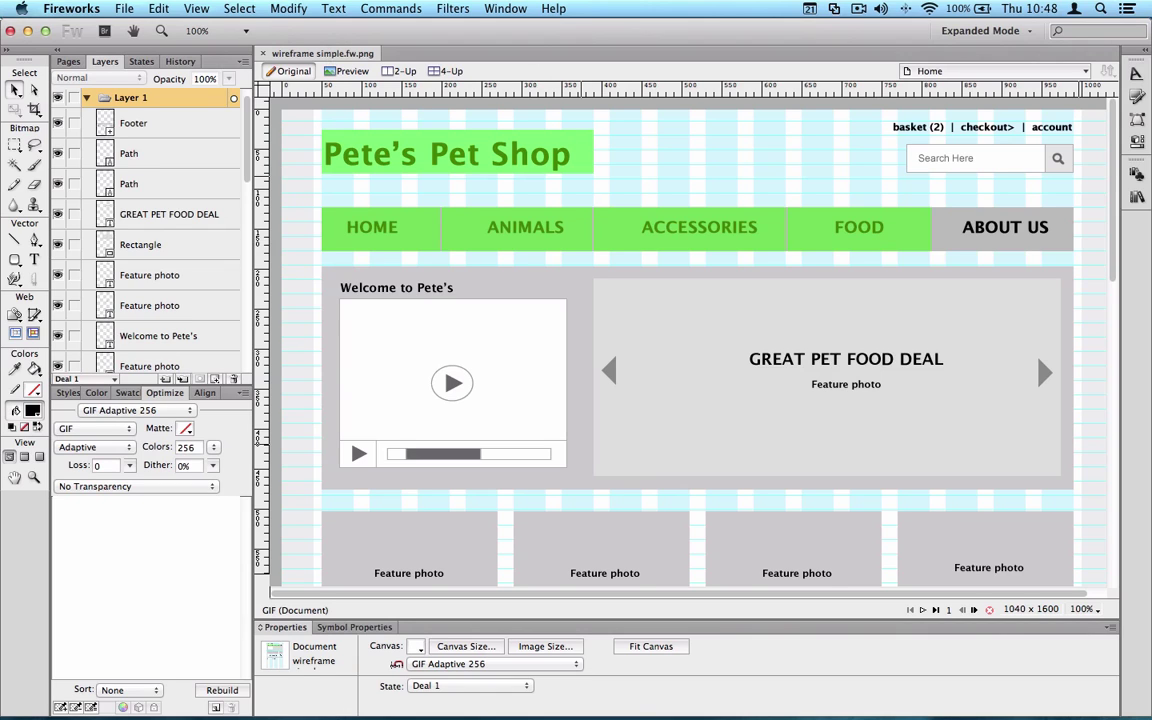
Open wireframe interactions.fw.png from the recent files list.
{"action": "left_click", "coordinate": [124, 8]}
{"action": "mouse_move", "coordinate": [200, 370]}
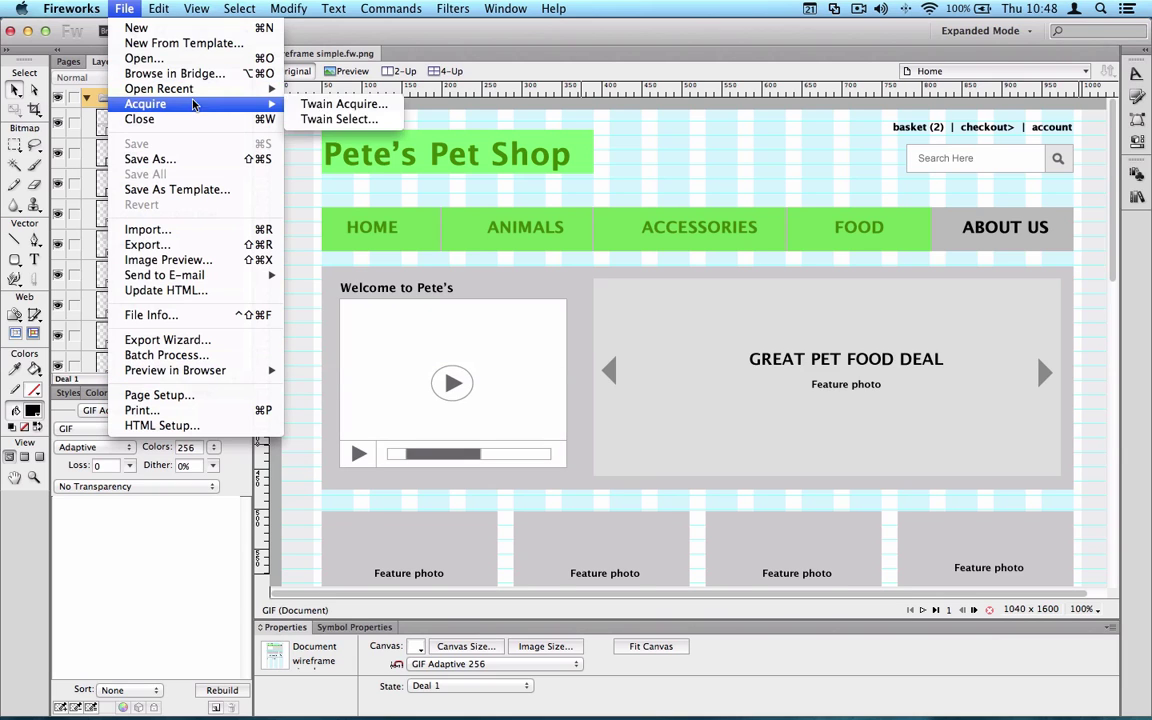
{"action": "mouse_move", "coordinate": [196, 10]}
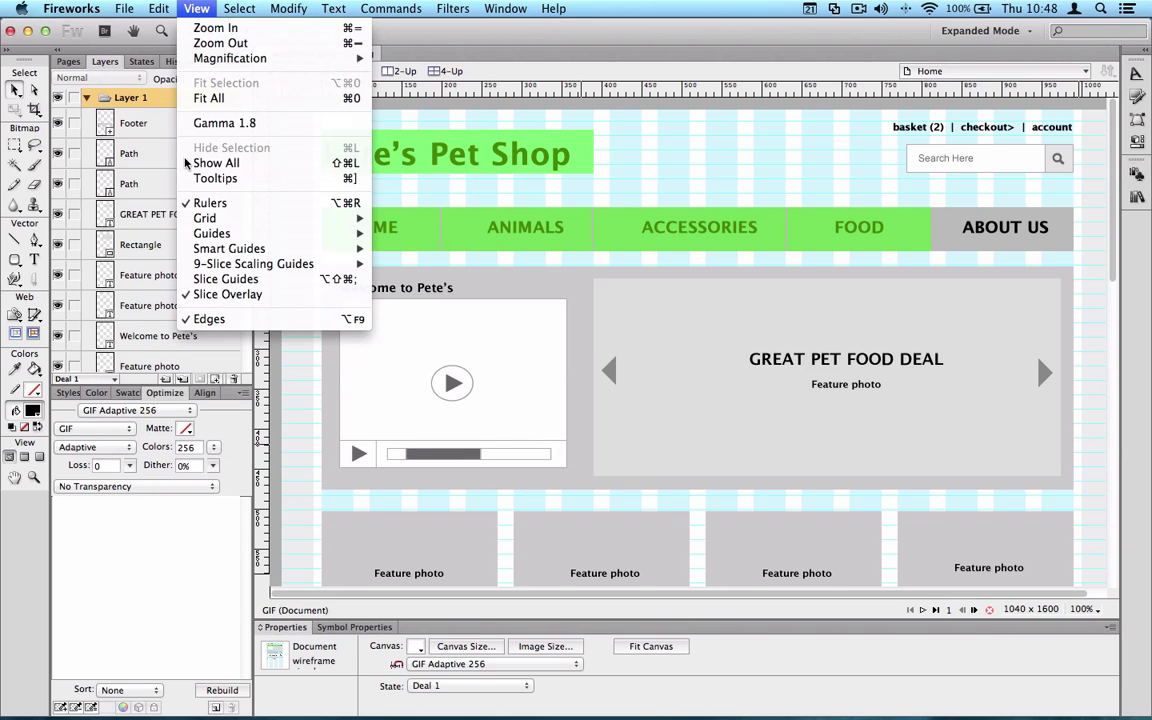
{"action": "mouse_move", "coordinate": [124, 8]}
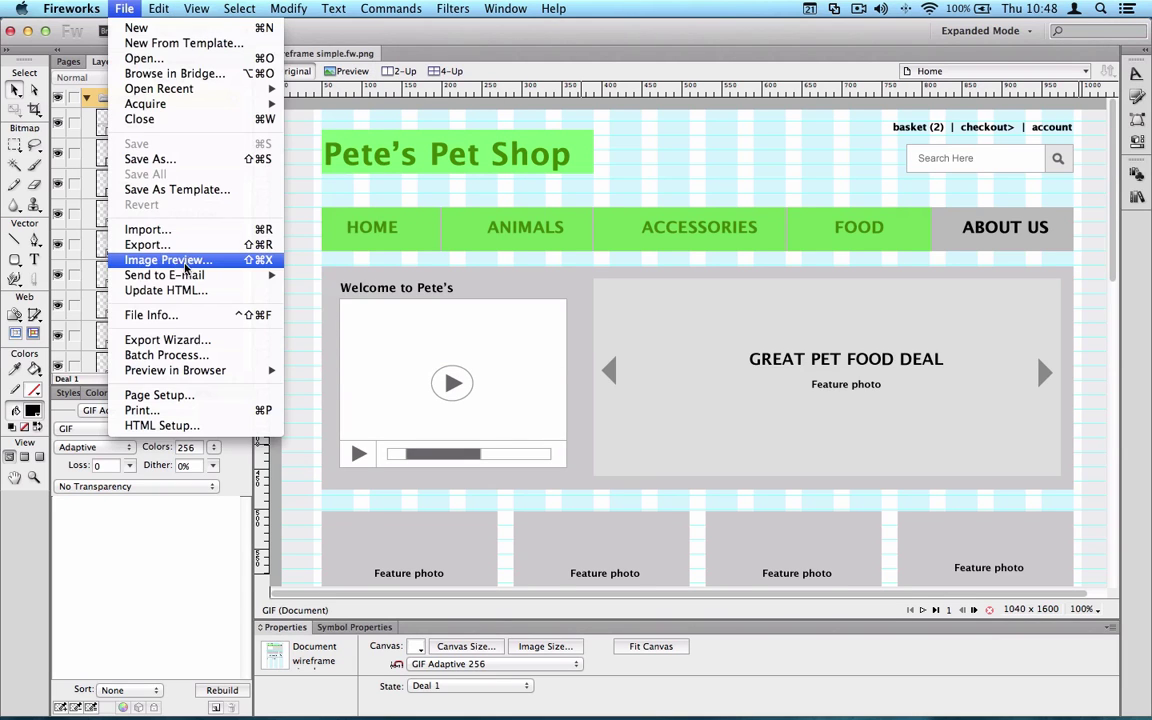
{"action": "mouse_move", "coordinate": [215, 88]}
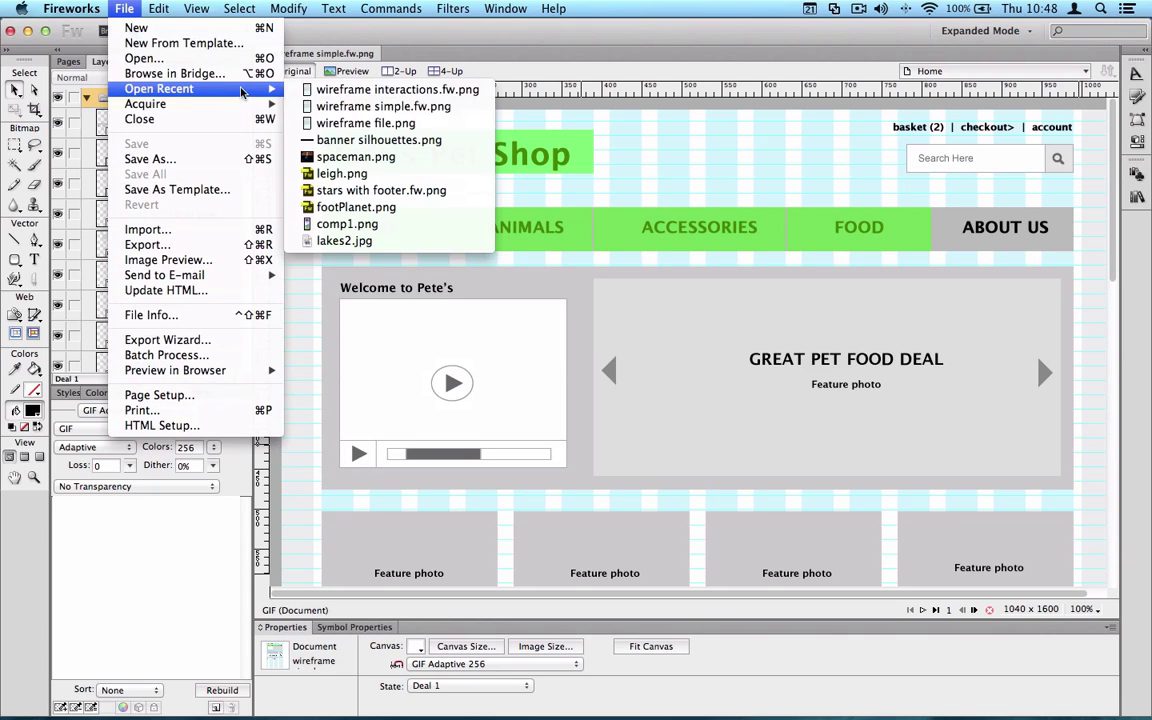
{"action": "left_click", "coordinate": [350, 90]}
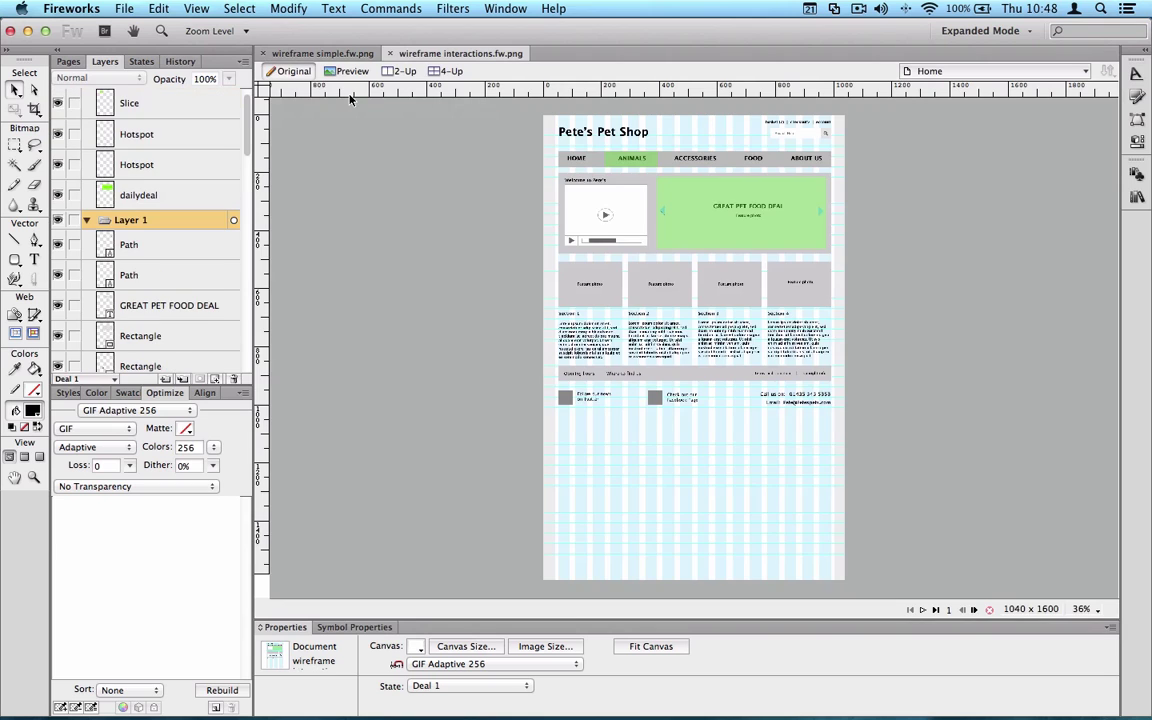
Zoom to 100% and hide the Baseline grid and Columns layers.
{"action": "key", "text": "super+1"}
{"action": "scroll", "coordinate": [437, 149], "scroll_direction": "up", "scroll_amount": 10}
{"action": "left_click", "coordinate": [196, 8]}
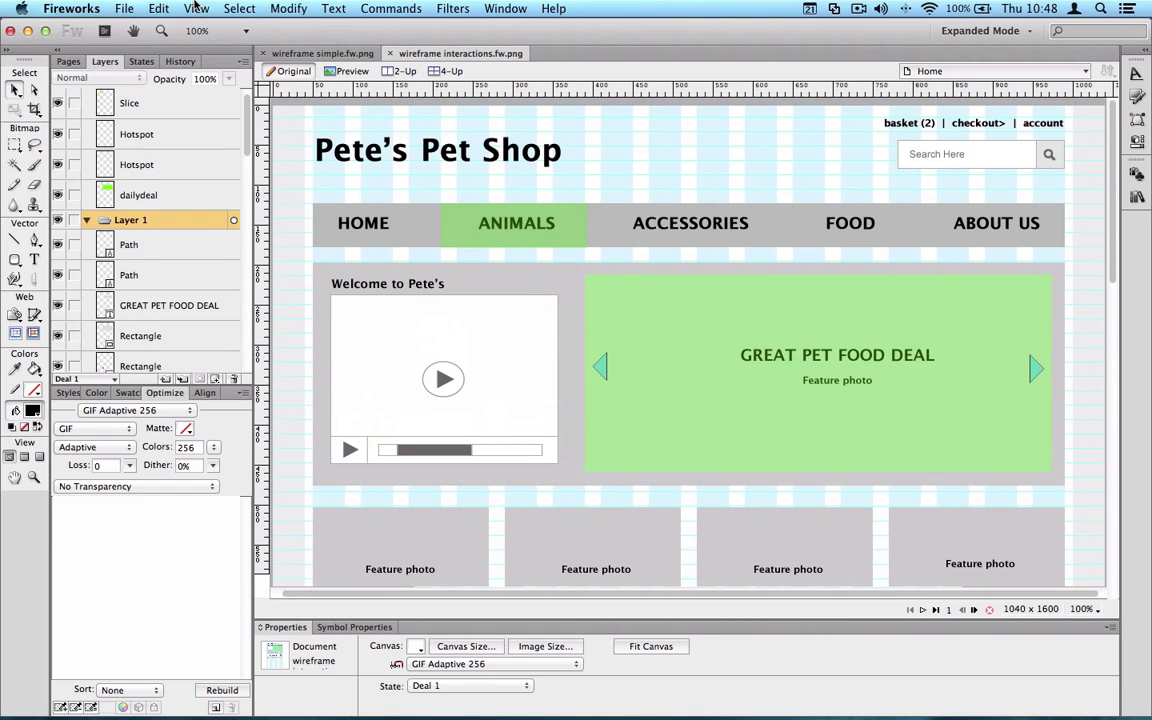
{"action": "key", "text": "Escape"}
{"action": "scroll", "coordinate": [172, 190], "scroll_direction": "down", "scroll_amount": 10}
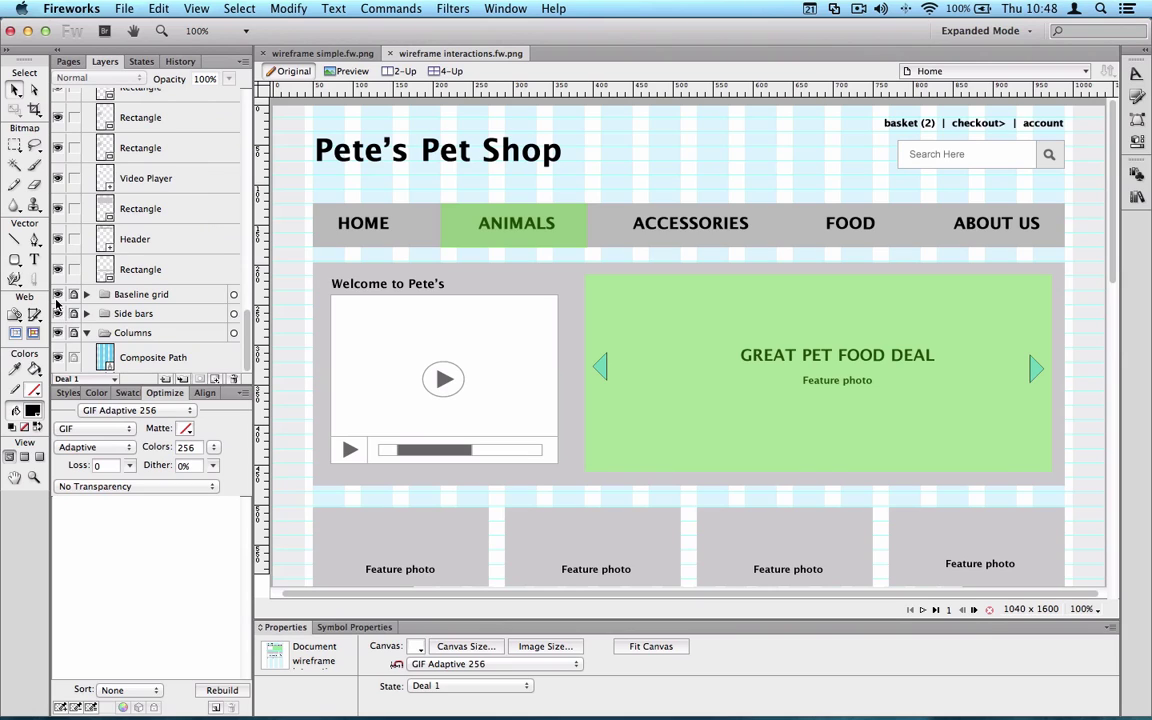
{"action": "left_click", "coordinate": [57, 295]}
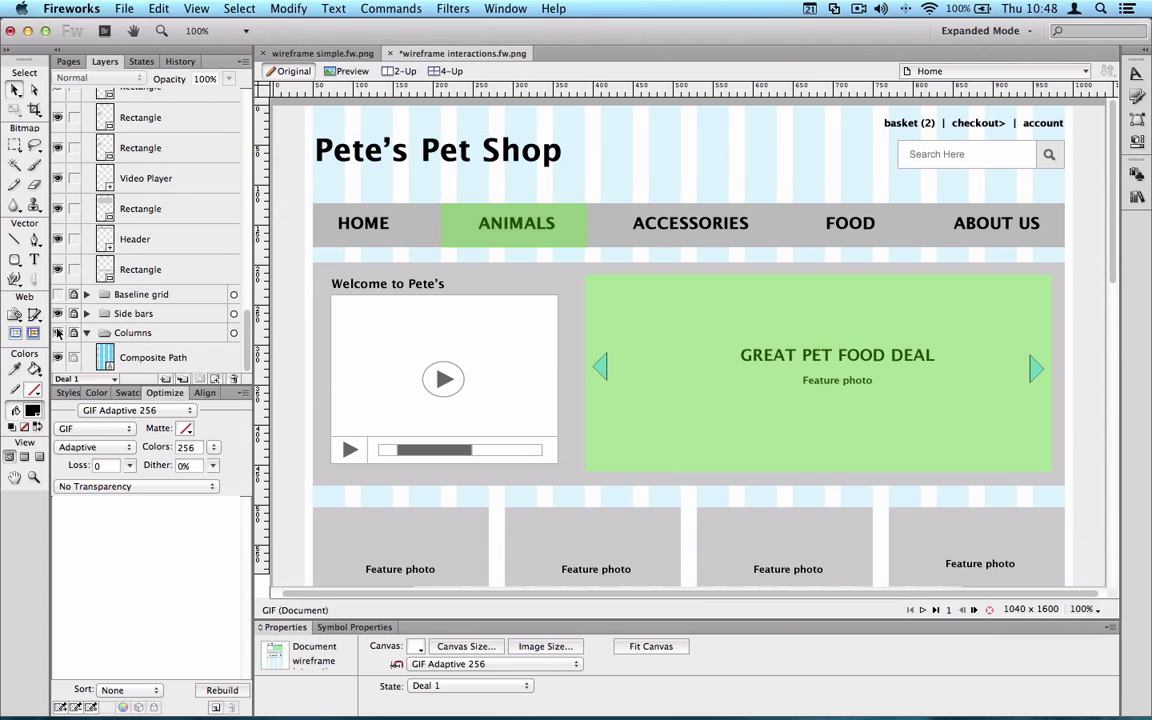
{"action": "left_click", "coordinate": [57, 333]}
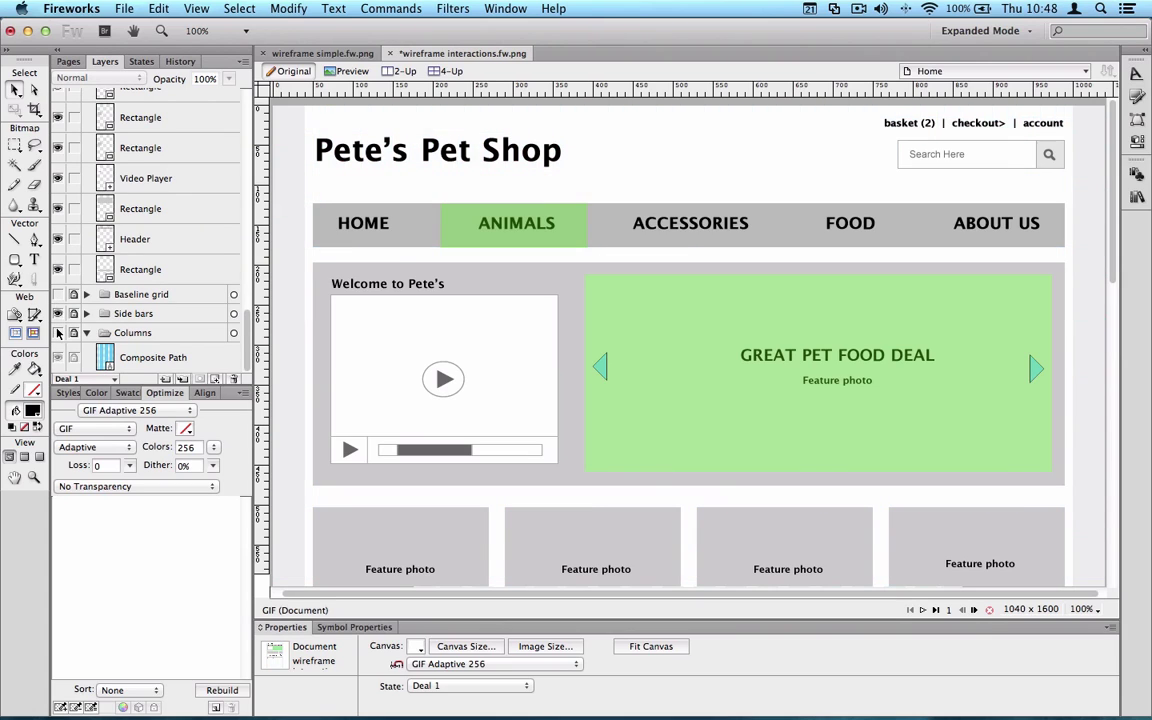
Preview all pages in Google Chrome and view the ANIMALS pop-up menu.
{"action": "left_click", "coordinate": [126, 8]}
{"action": "mouse_move", "coordinate": [270, 370]}
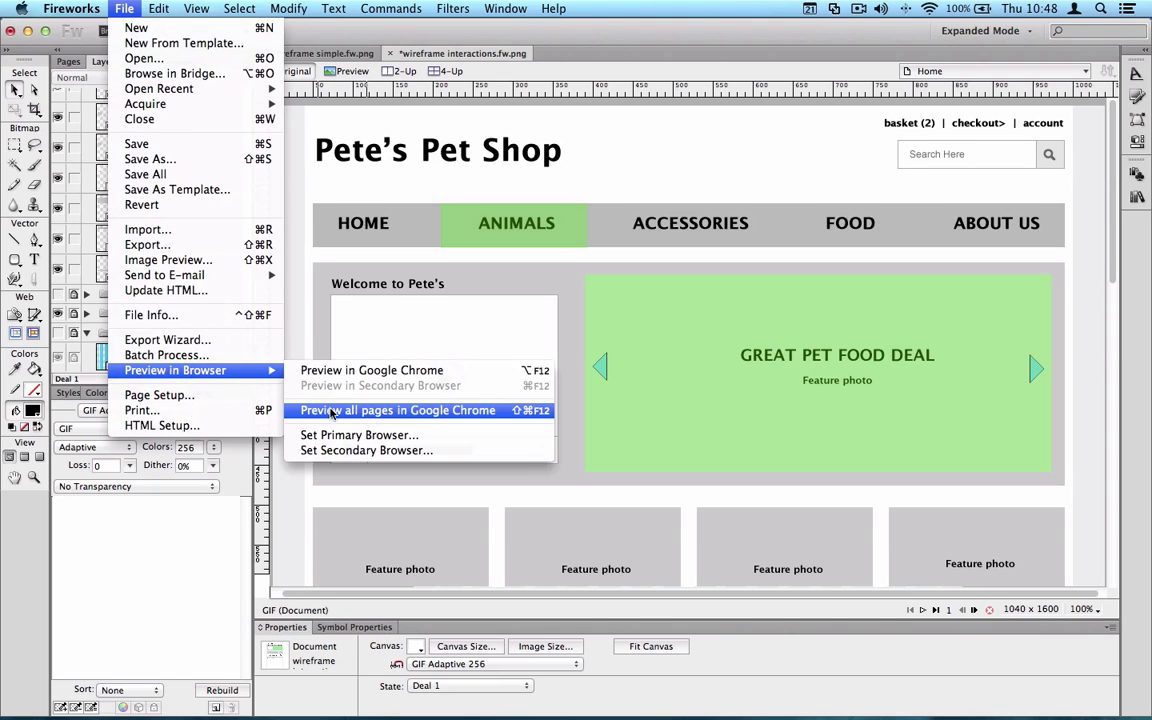
{"action": "left_click", "coordinate": [332, 411]}
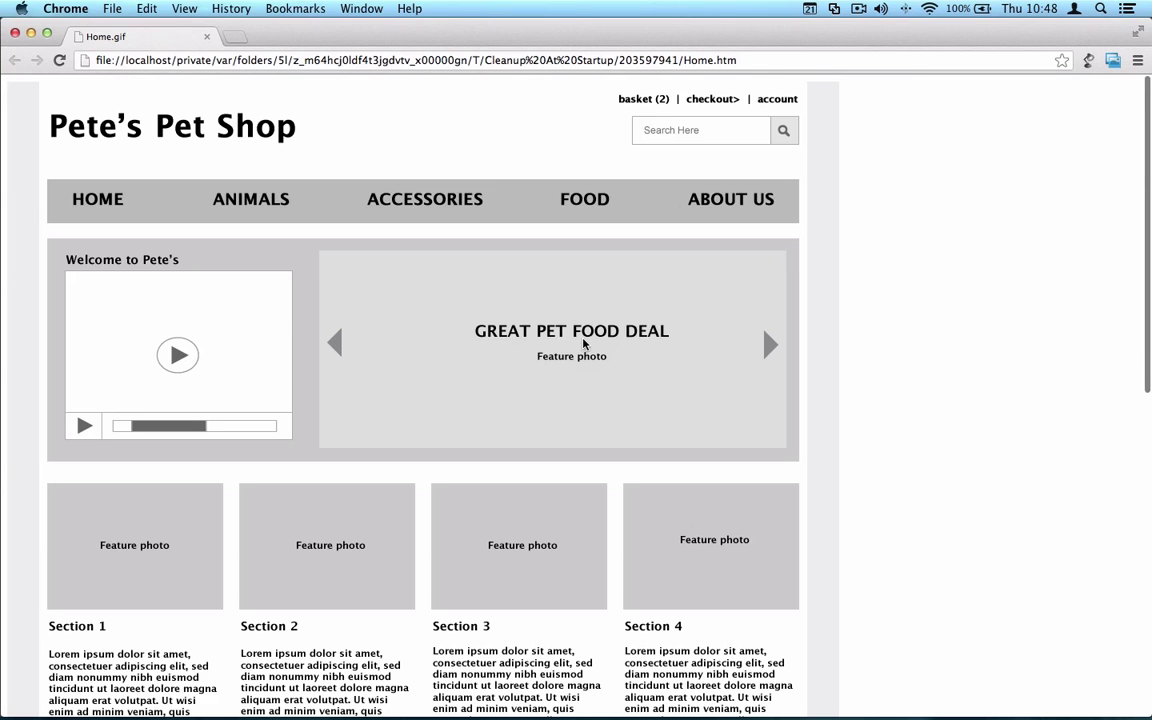
{"action": "mouse_move", "coordinate": [249, 222]}
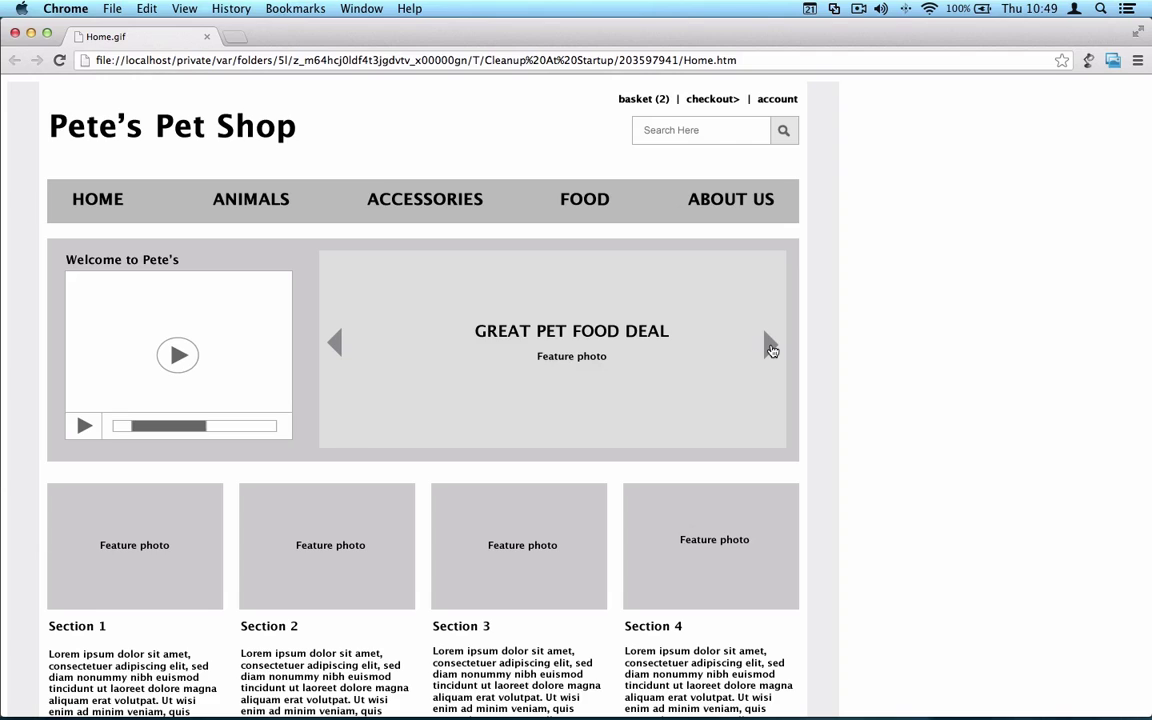
Step the slideshow forward, back, and forward to '40% OFF ALL PET TOYS THIS WEEKEND', scrolling to the footer and back.
{"action": "left_click", "coordinate": [771, 346]}
{"action": "left_click", "coordinate": [333, 343]}
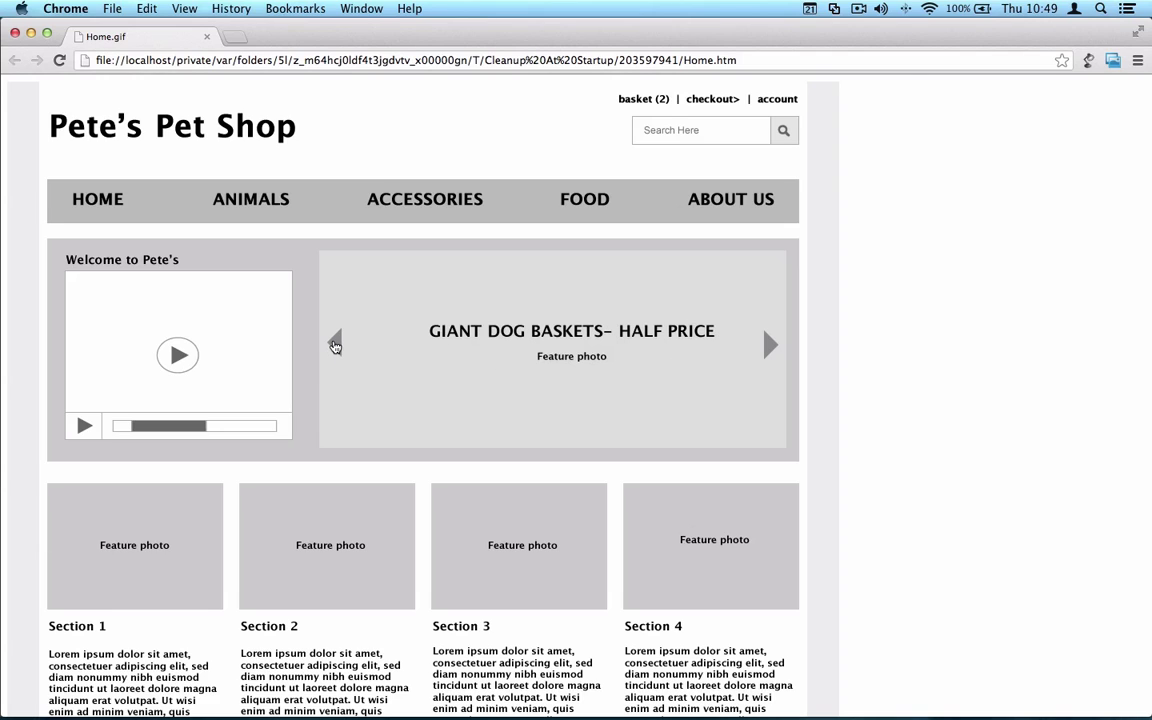
{"action": "left_click", "coordinate": [772, 345]}
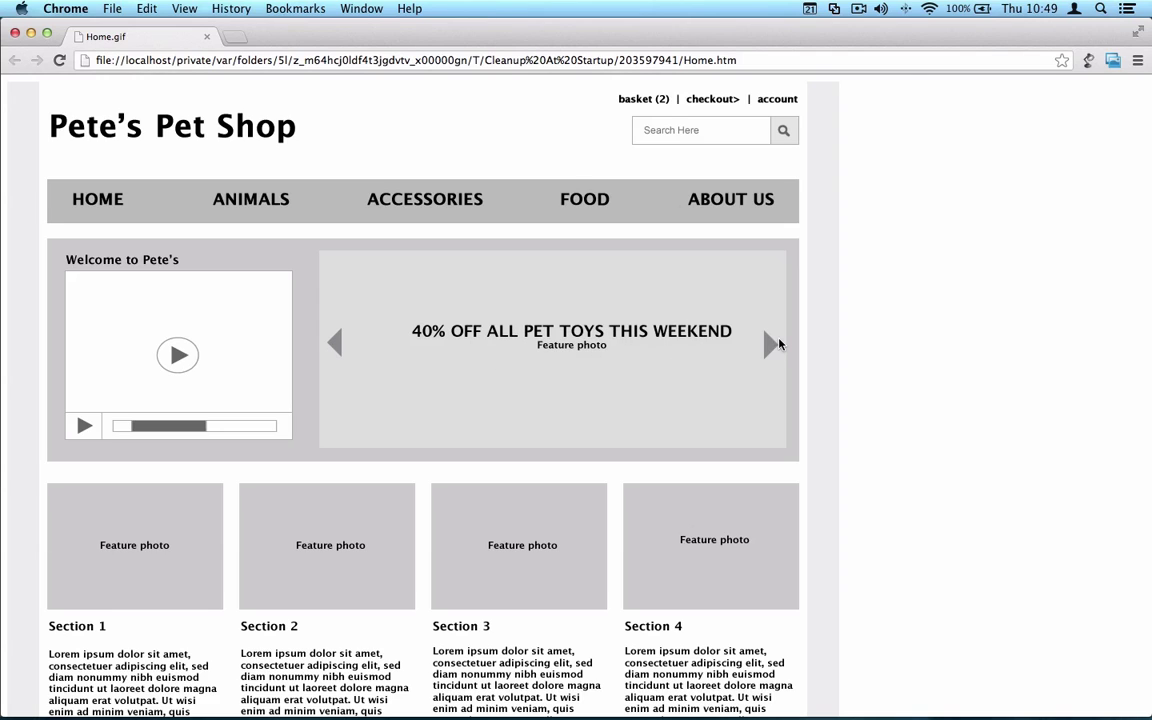
{"action": "scroll", "coordinate": [779, 344], "scroll_direction": "down", "scroll_amount": 5}
{"action": "scroll", "coordinate": [779, 344], "scroll_direction": "up", "scroll_amount": 4}
{"action": "scroll", "coordinate": [779, 344], "scroll_direction": "up", "scroll_amount": 2}
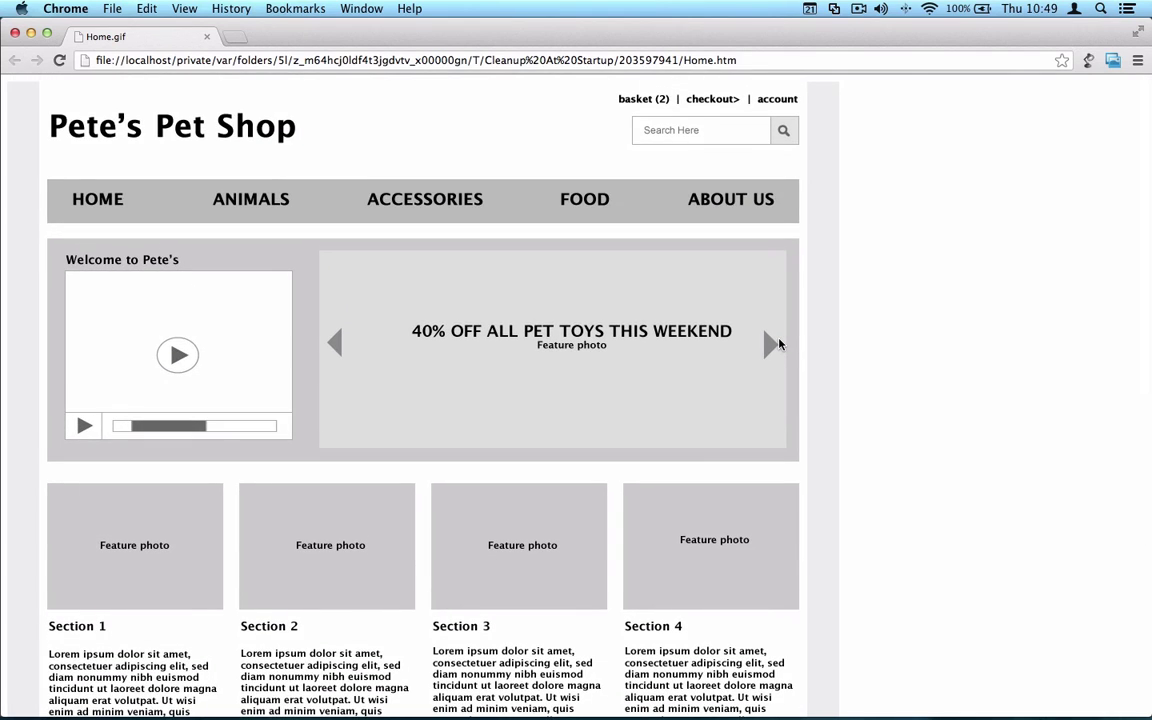